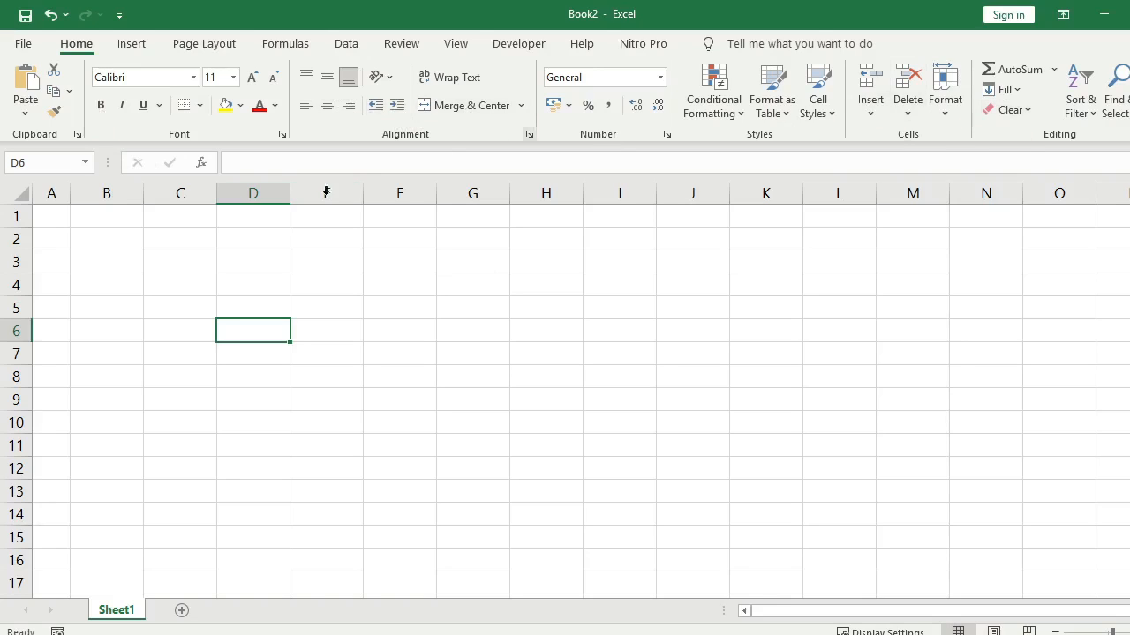
{"action": "left_click", "coordinate": [262, 285]}
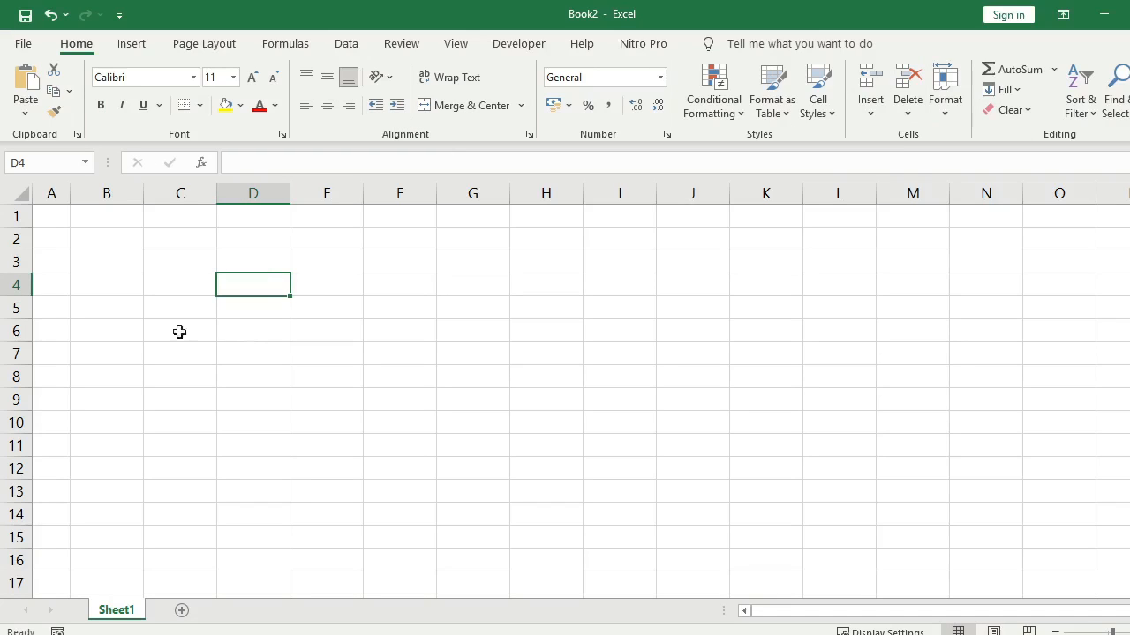
{"action": "left_click", "coordinate": [159, 311]}
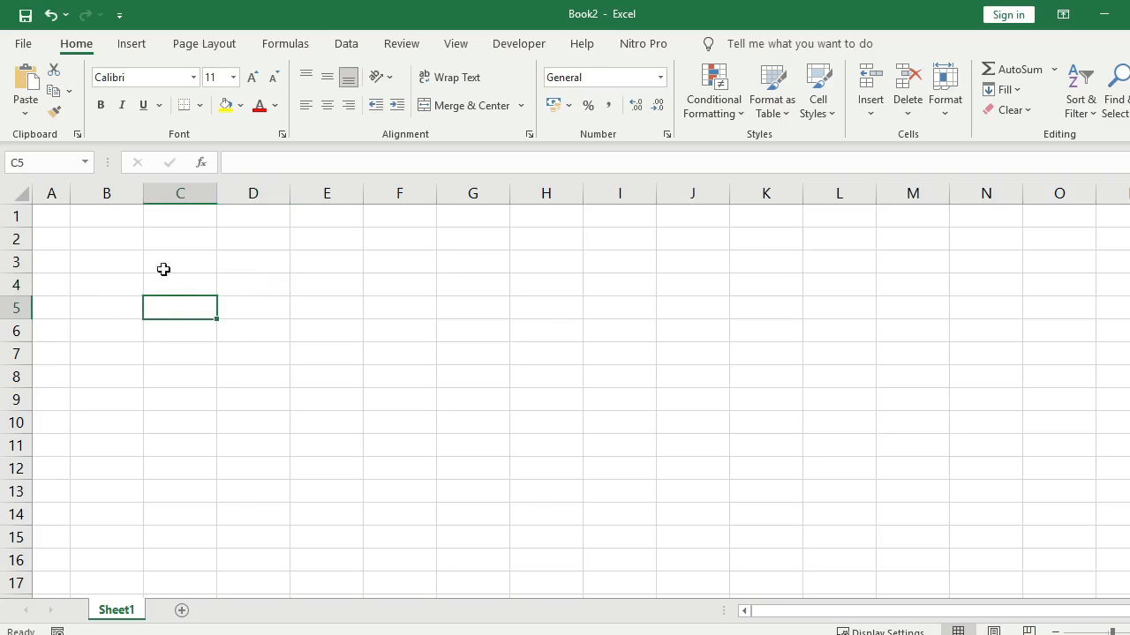
Enter the headings NO in cell A3 and NAMA SISWA in cell B3
{"action": "left_click", "coordinate": [58, 265]}
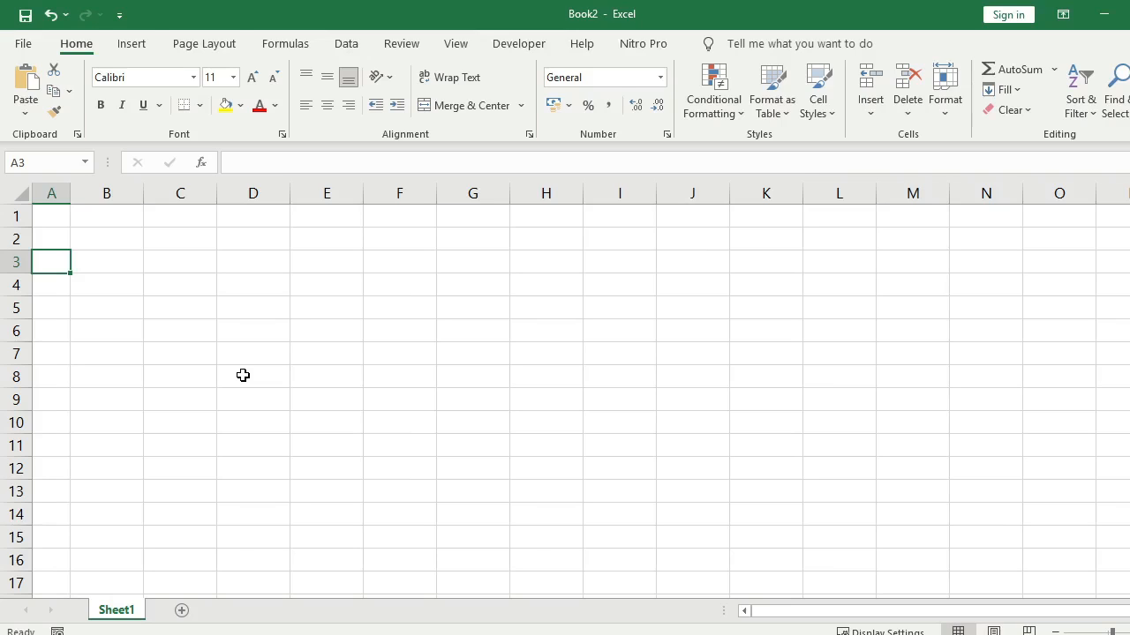
{"action": "type", "text": "NO"}
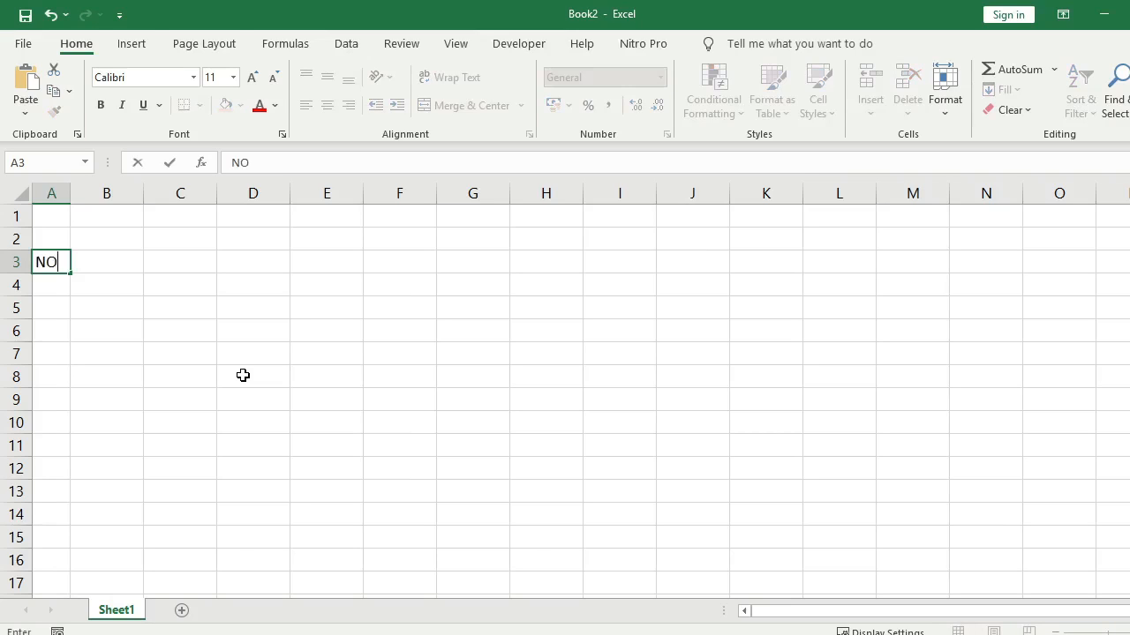
{"action": "key", "text": "Tab"}
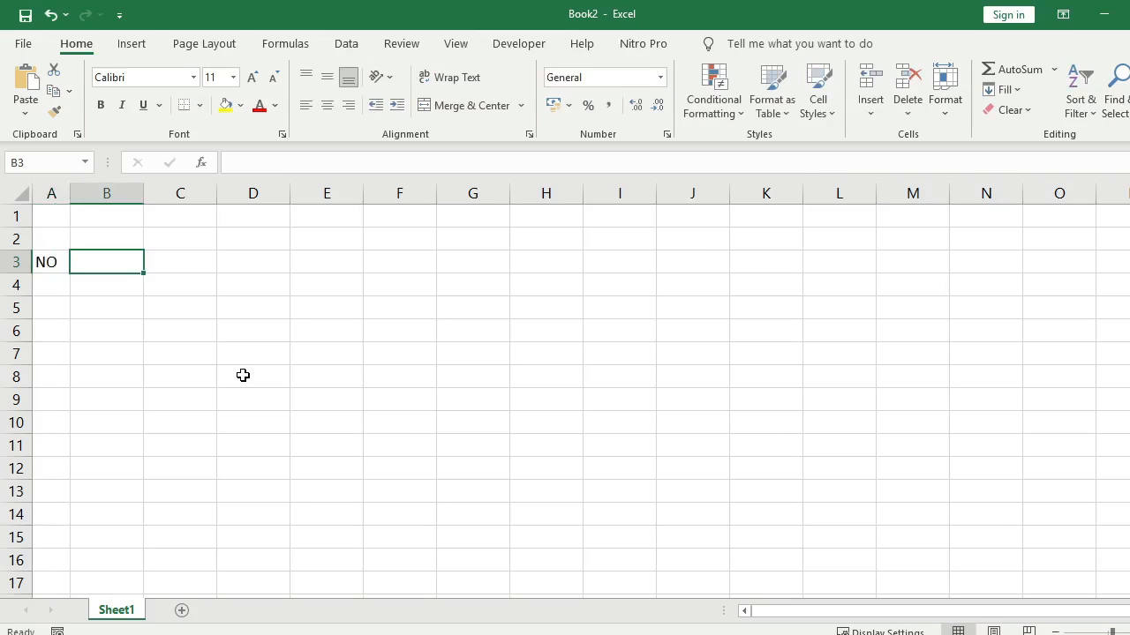
{"action": "type", "text": "NAMA"}
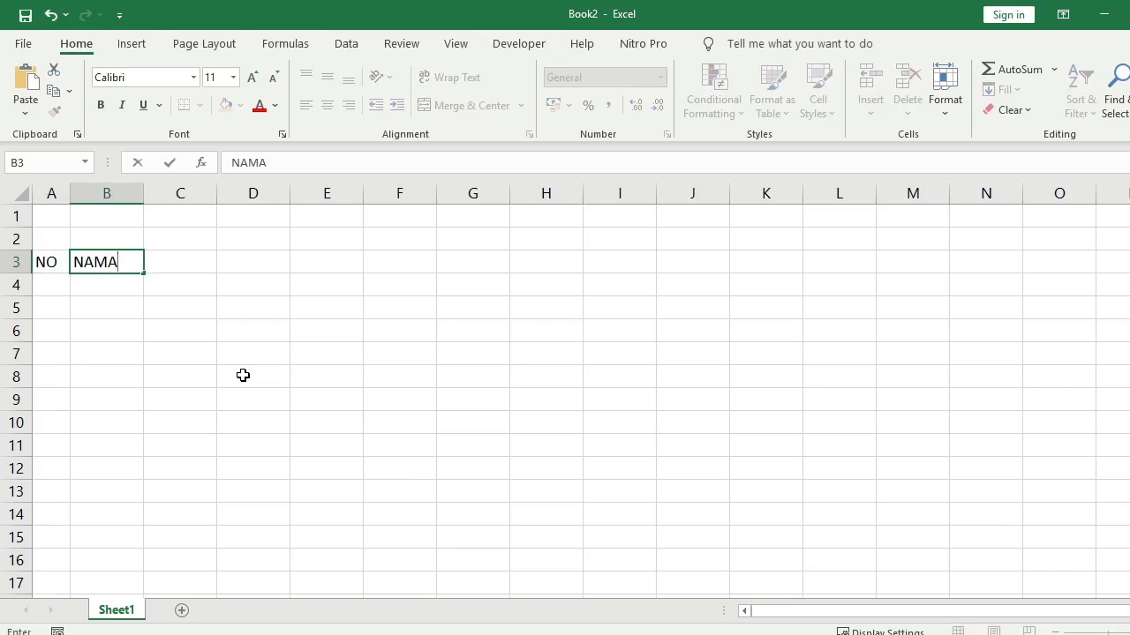
{"action": "type", "text": " SISWA"}
{"action": "key", "text": "Tab"}
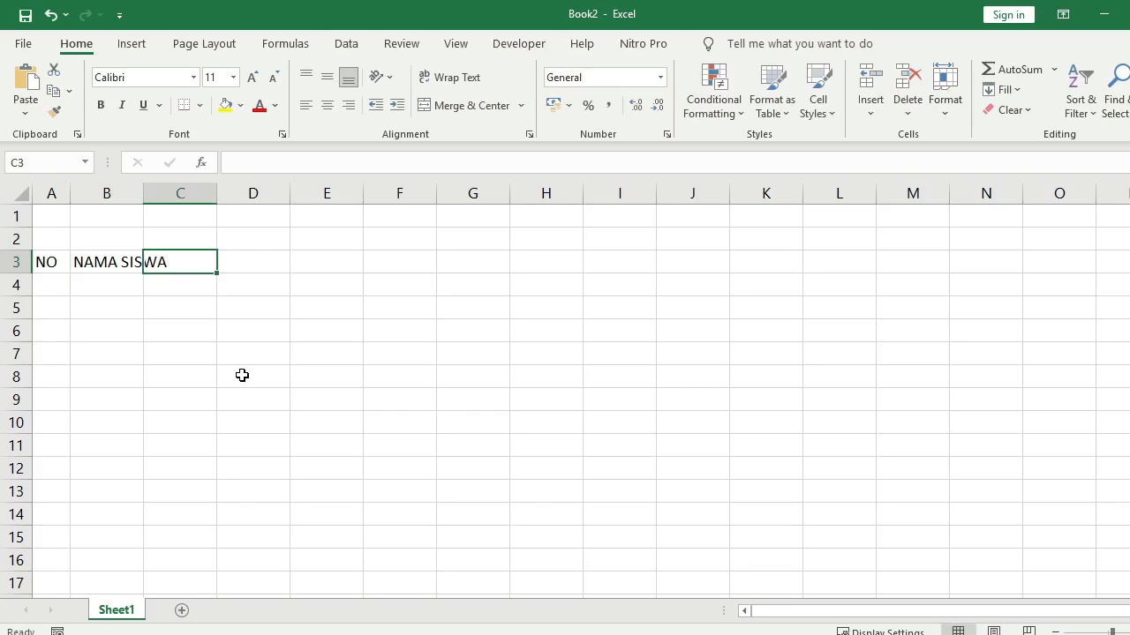
Enter the subject headings PAI in C3, PKN in E3, MM in G3 and BIN in I3, leaving a blank cell after each
{"action": "type", "text": "PAI"}
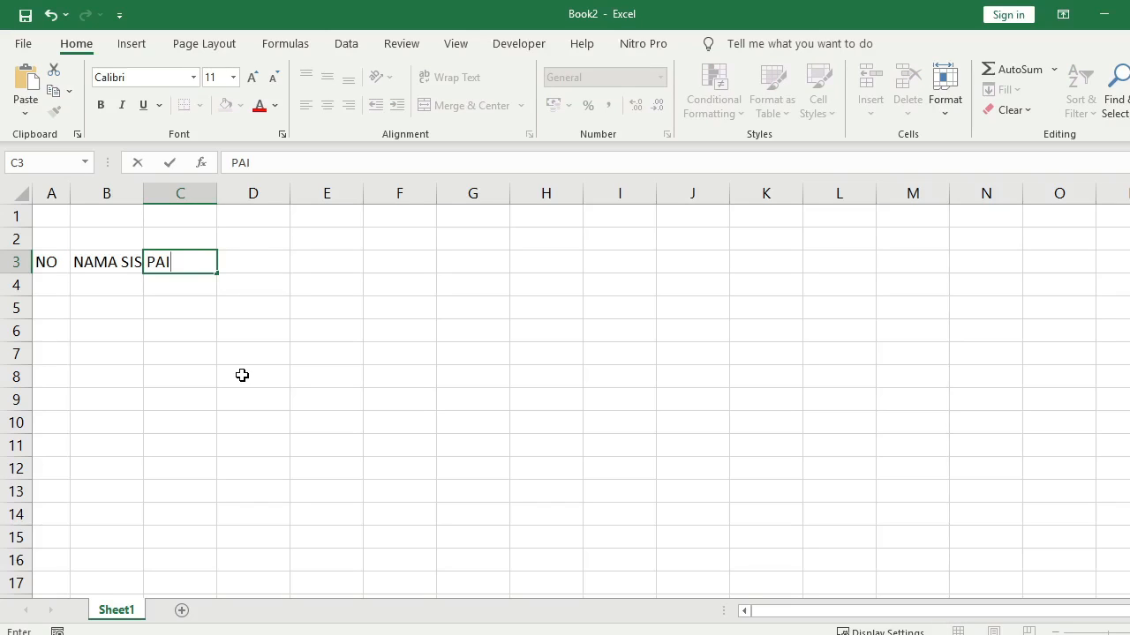
{"action": "key", "text": "Tab"}
{"action": "key", "text": "Tab"}
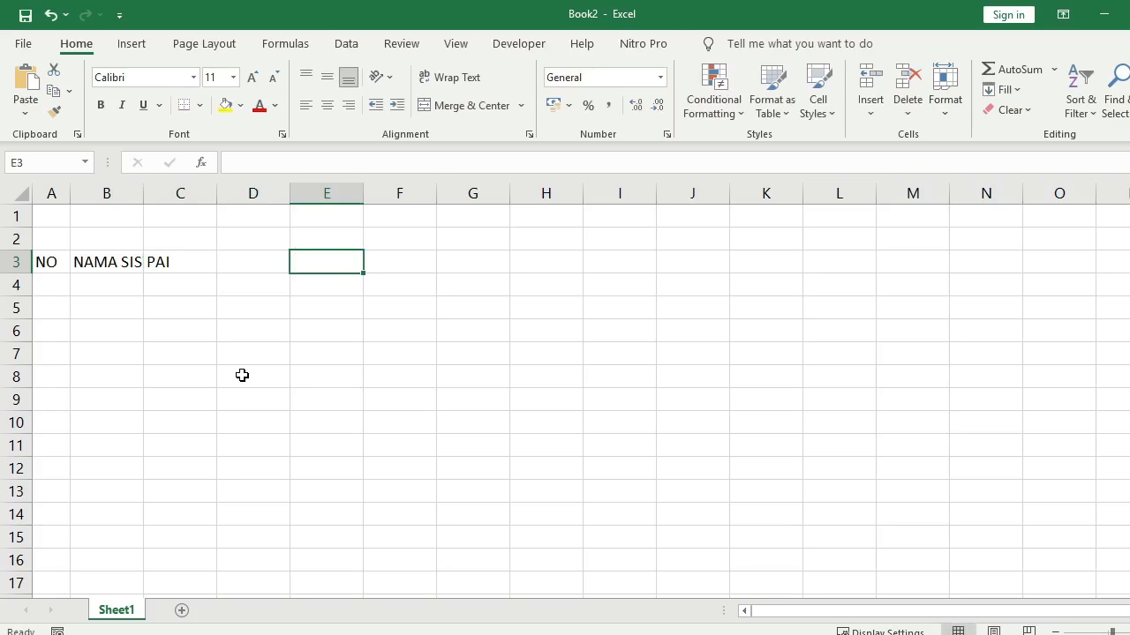
{"action": "type", "text": "PKN"}
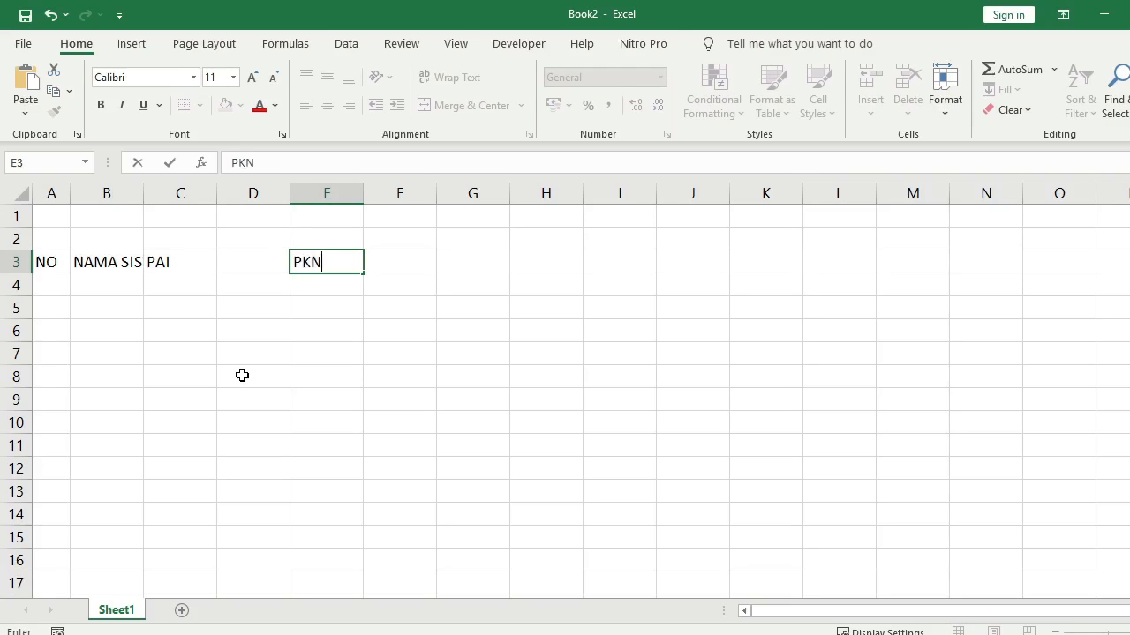
{"action": "key", "text": "Tab"}
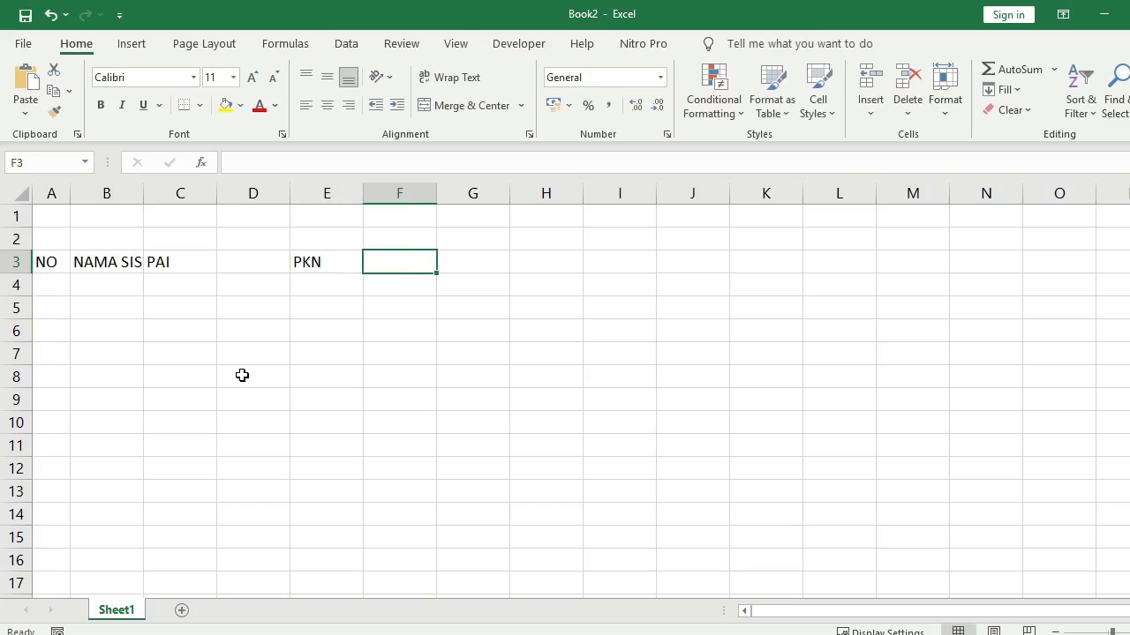
{"action": "key", "text": "Tab"}
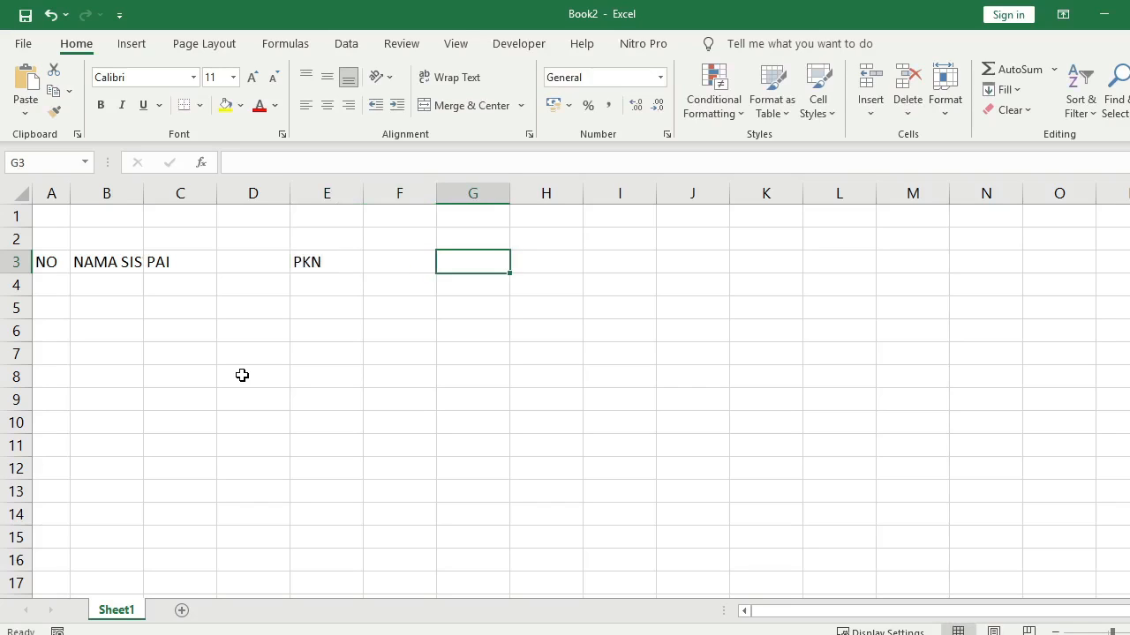
{"action": "type", "text": "MM"}
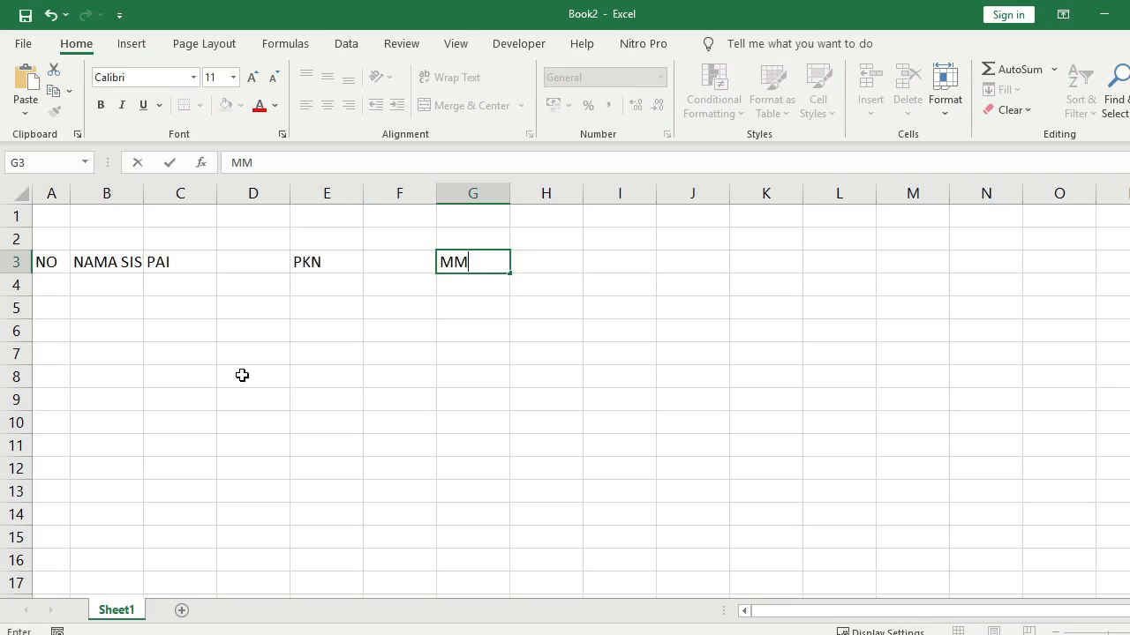
{"action": "key", "text": "Tab"}
{"action": "key", "text": "Tab"}
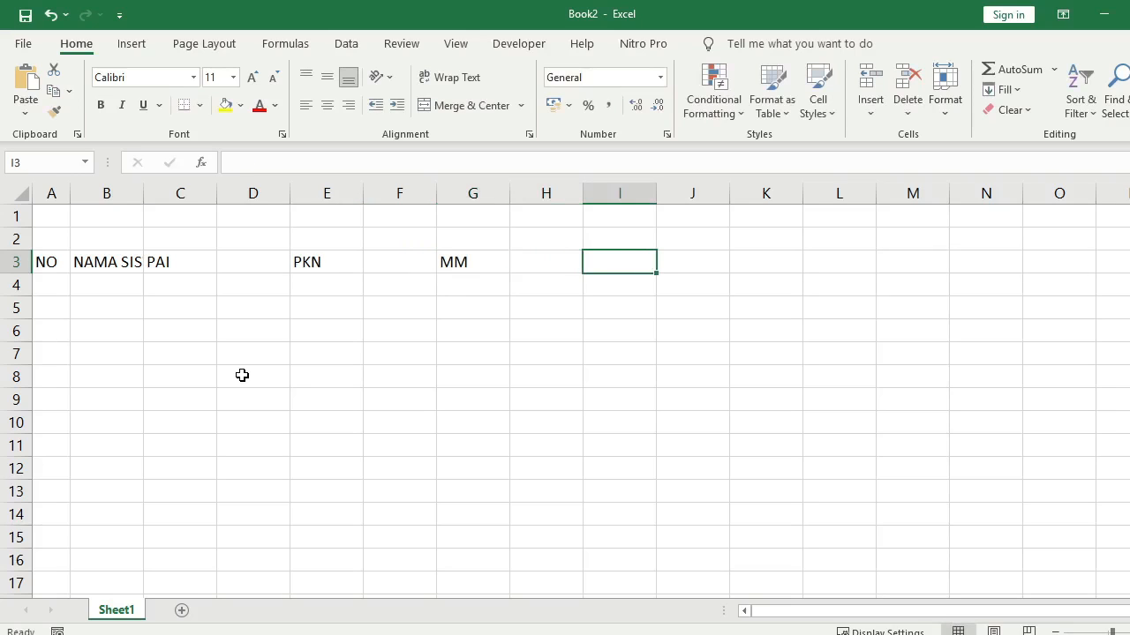
{"action": "type", "text": "BIN"}
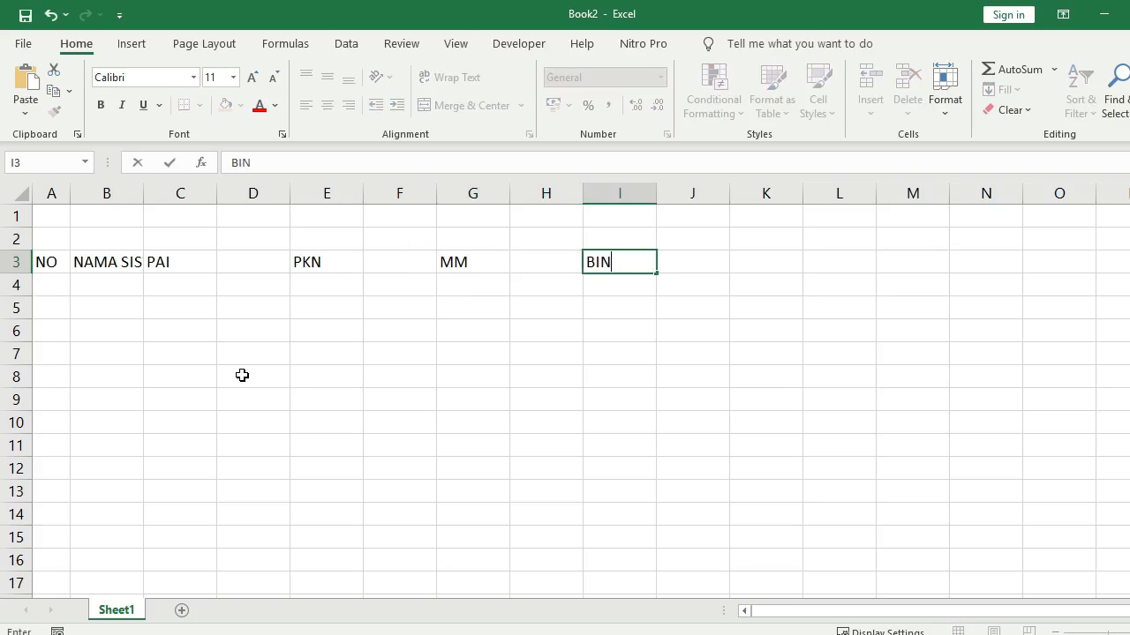
{"action": "key", "text": "Tab"}
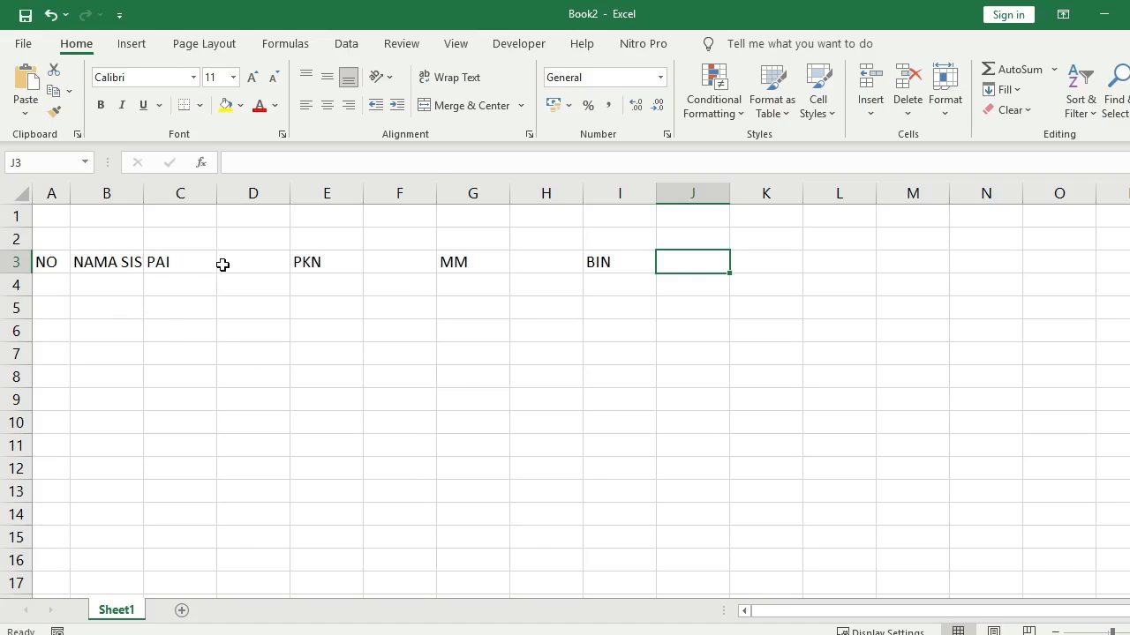
Widen column B so the NAMA SISWA heading fits inside its cell
{"action": "left_click", "coordinate": [113, 294]}
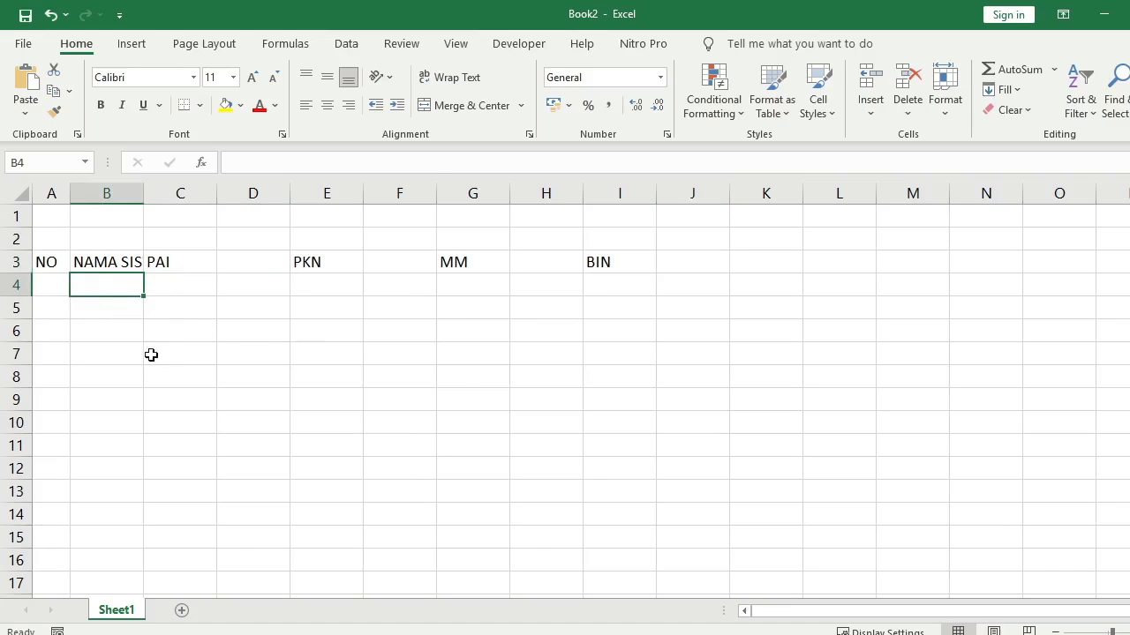
{"action": "left_click_drag", "start_coordinate": [143, 193], "coordinate": [201, 196]}
{"action": "left_click", "coordinate": [238, 291]}
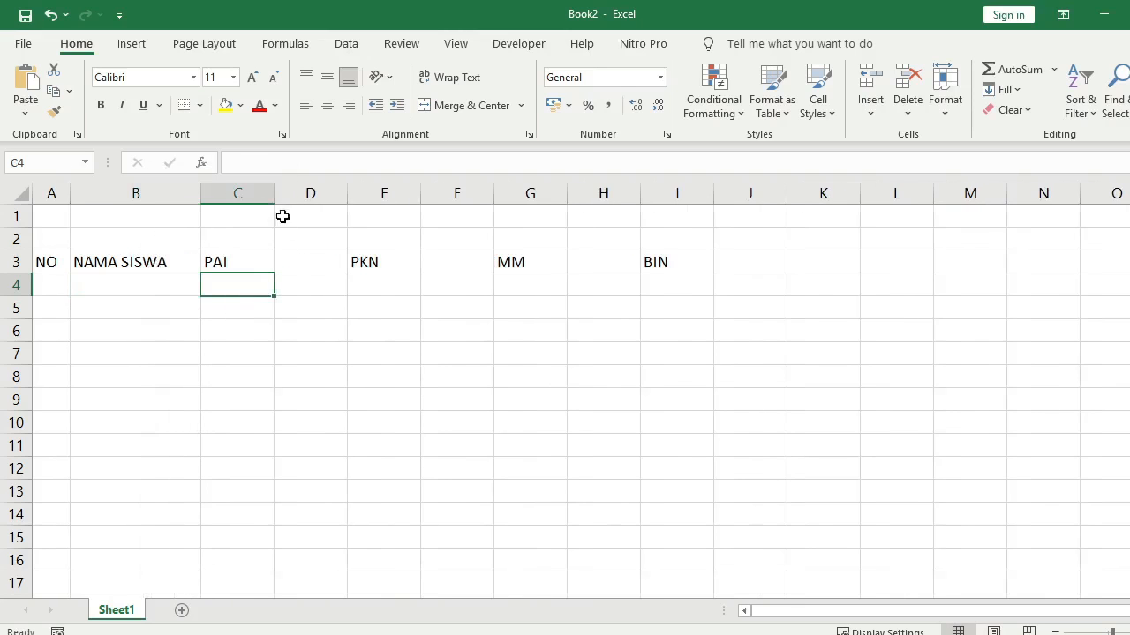
Narrow each of the columns C through J to slightly more than the width of the short subject headings
{"action": "left_click_drag", "start_coordinate": [275, 193], "coordinate": [242, 215]}
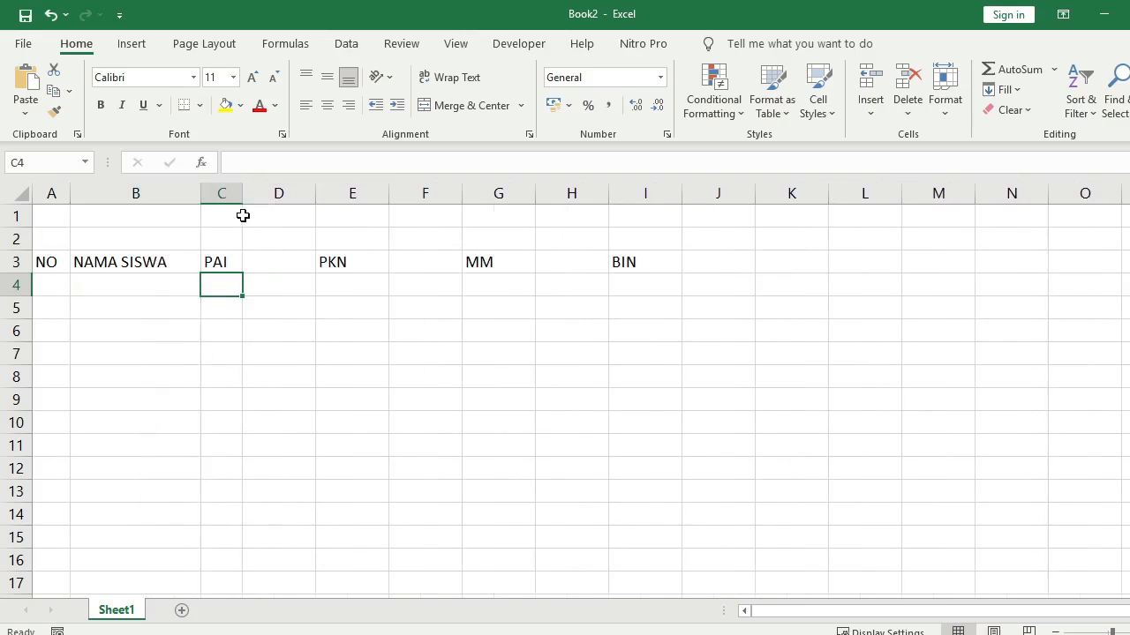
{"action": "left_click_drag", "start_coordinate": [322, 202], "coordinate": [284, 218]}
{"action": "left_click_drag", "start_coordinate": [357, 194], "coordinate": [329, 211]}
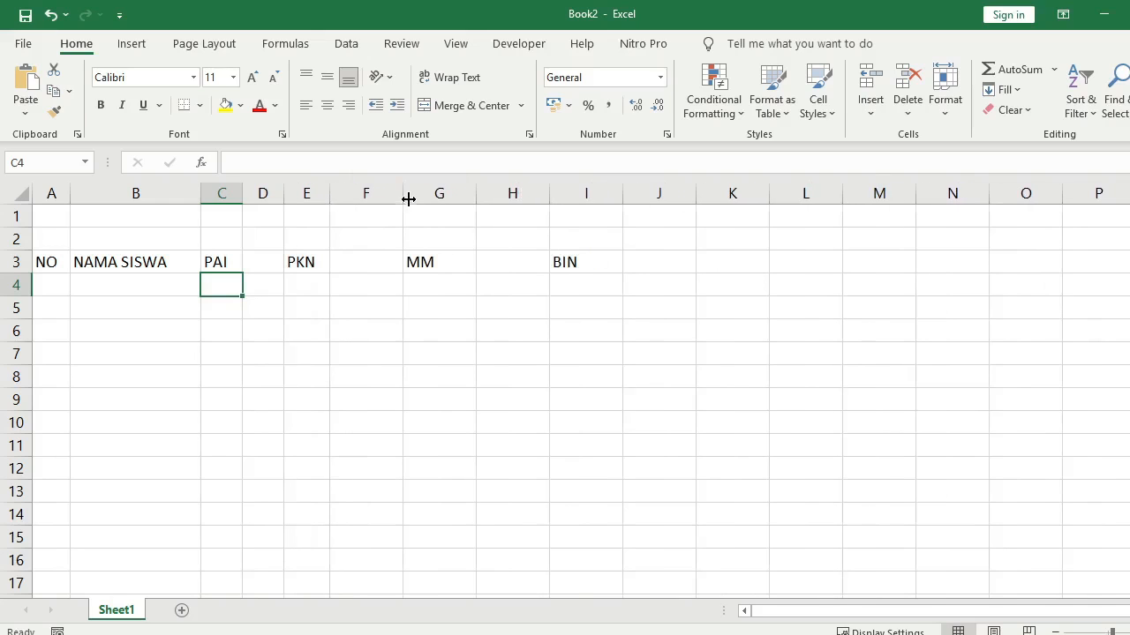
{"action": "left_click_drag", "start_coordinate": [402, 195], "coordinate": [376, 217]}
{"action": "left_click_drag", "start_coordinate": [444, 193], "coordinate": [423, 215]}
{"action": "left_click_drag", "start_coordinate": [499, 195], "coordinate": [466, 203]}
{"action": "left_click_drag", "start_coordinate": [542, 199], "coordinate": [521, 207]}
{"action": "left_click_drag", "start_coordinate": [589, 199], "coordinate": [566, 208]}
{"action": "left_click", "coordinate": [299, 332]}
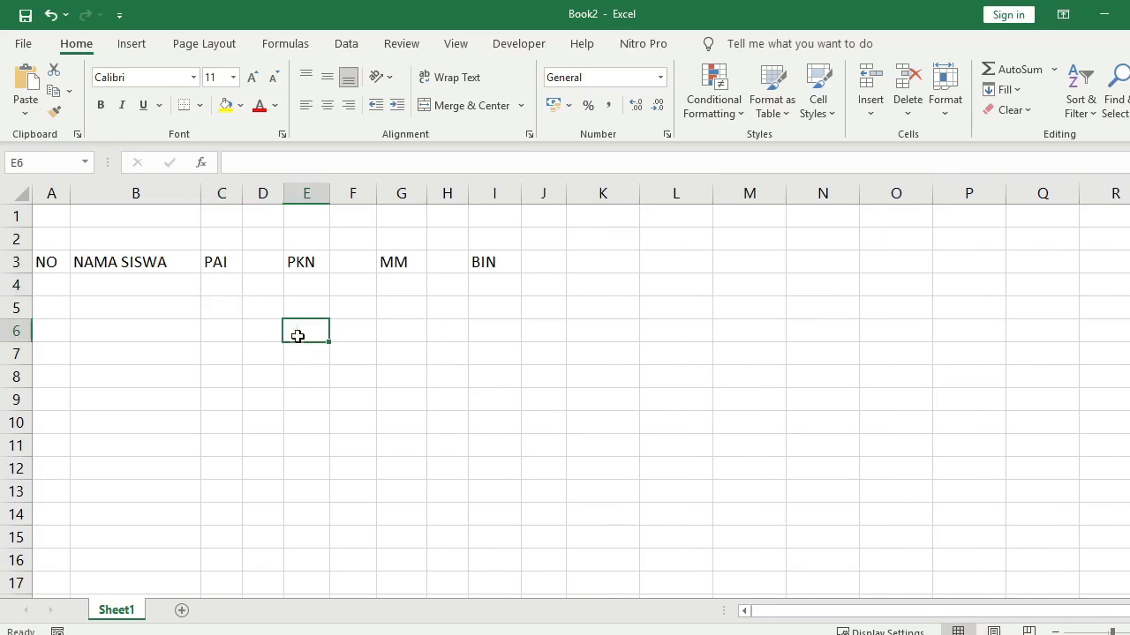
{"action": "left_click", "coordinate": [224, 285]}
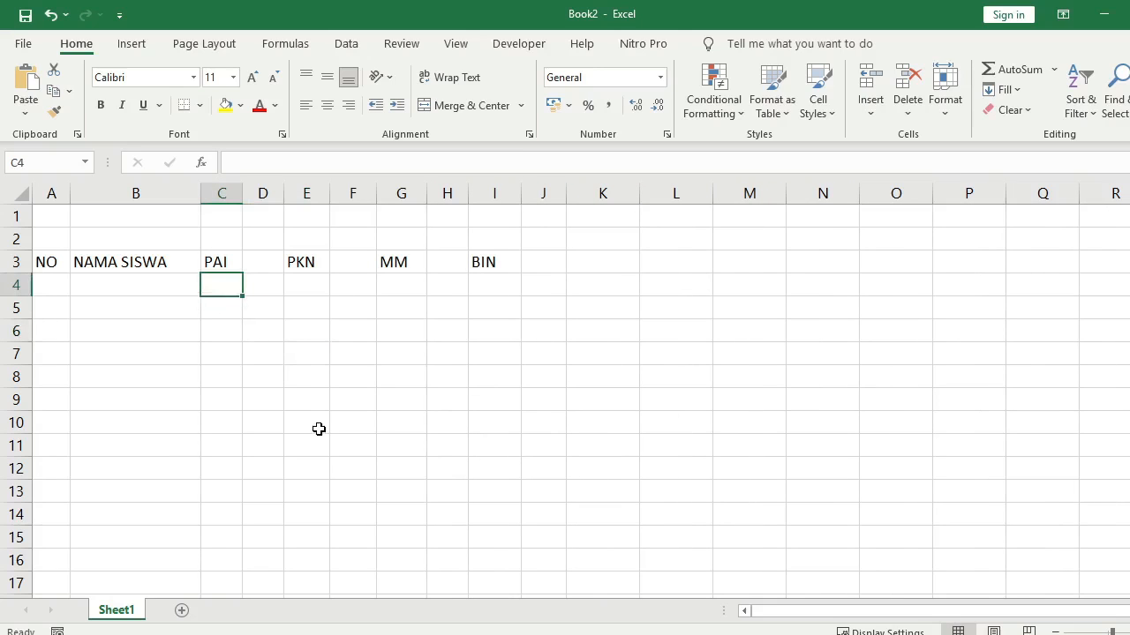
{"action": "left_click", "coordinate": [261, 330]}
{"action": "left_click", "coordinate": [222, 260]}
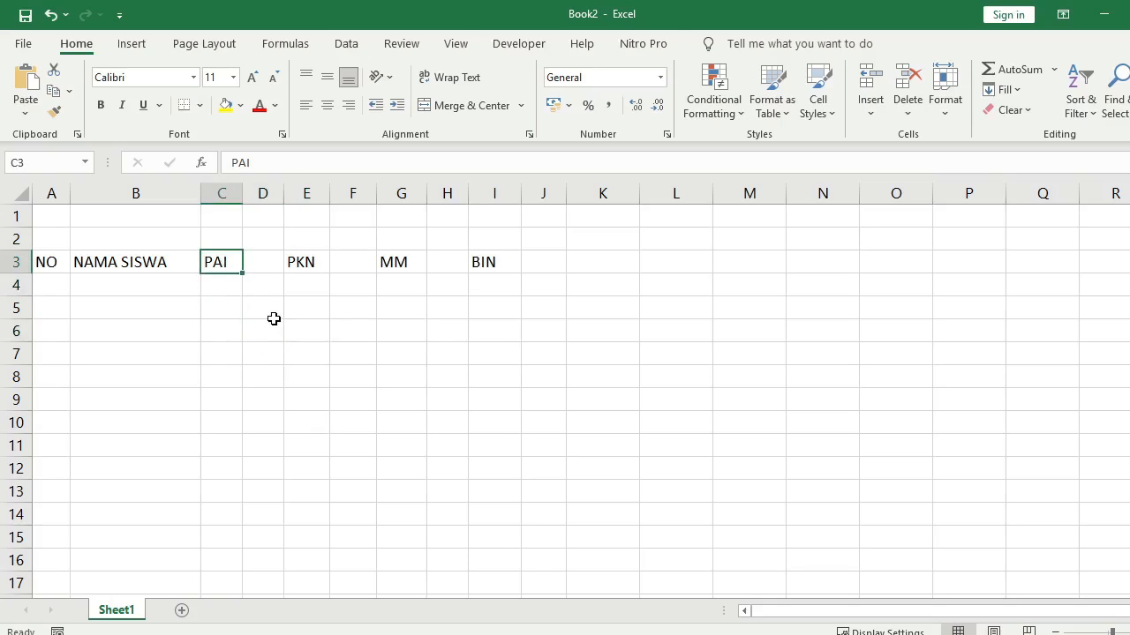
{"action": "left_click", "coordinate": [256, 261]}
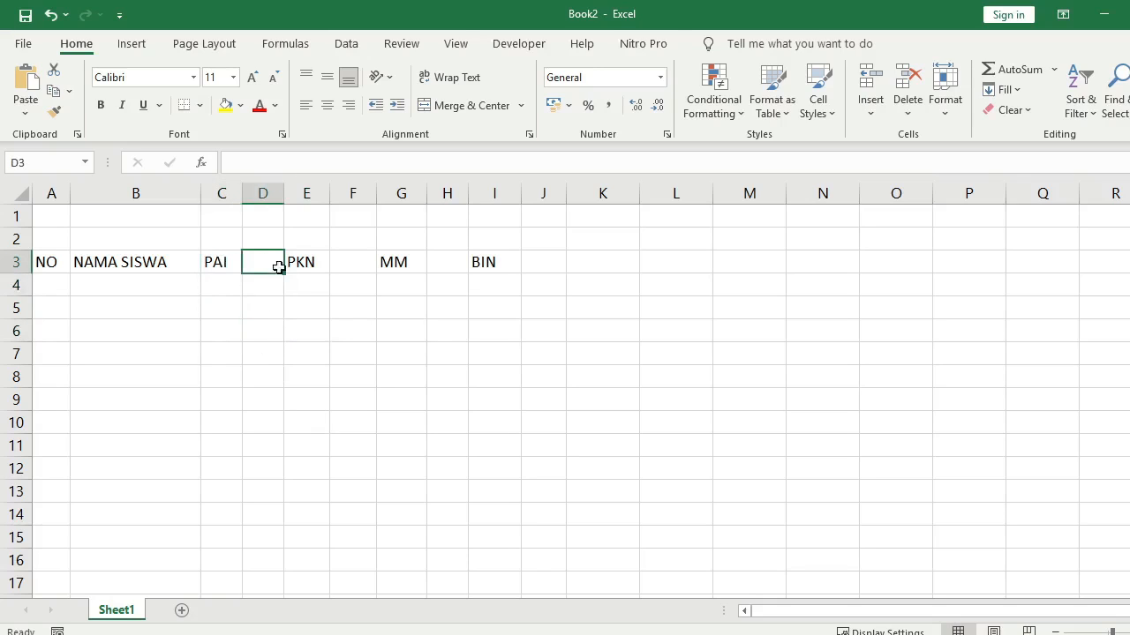
Enter the subheadings P in C4 and K in D4 beneath the PAI heading
{"action": "left_click", "coordinate": [221, 286]}
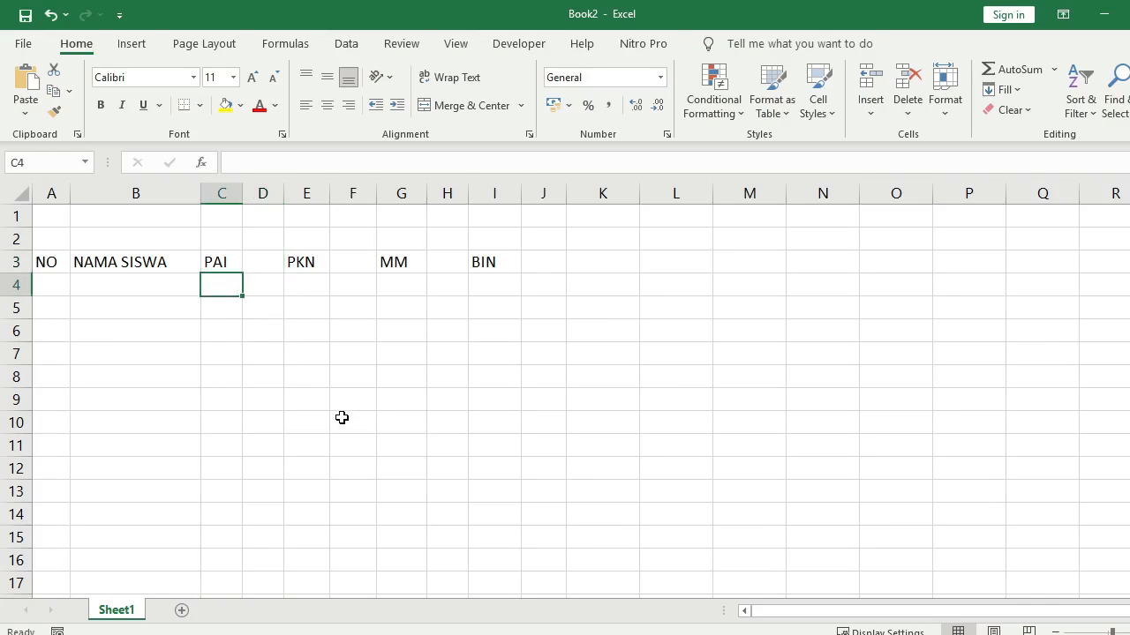
{"action": "type", "text": "P"}
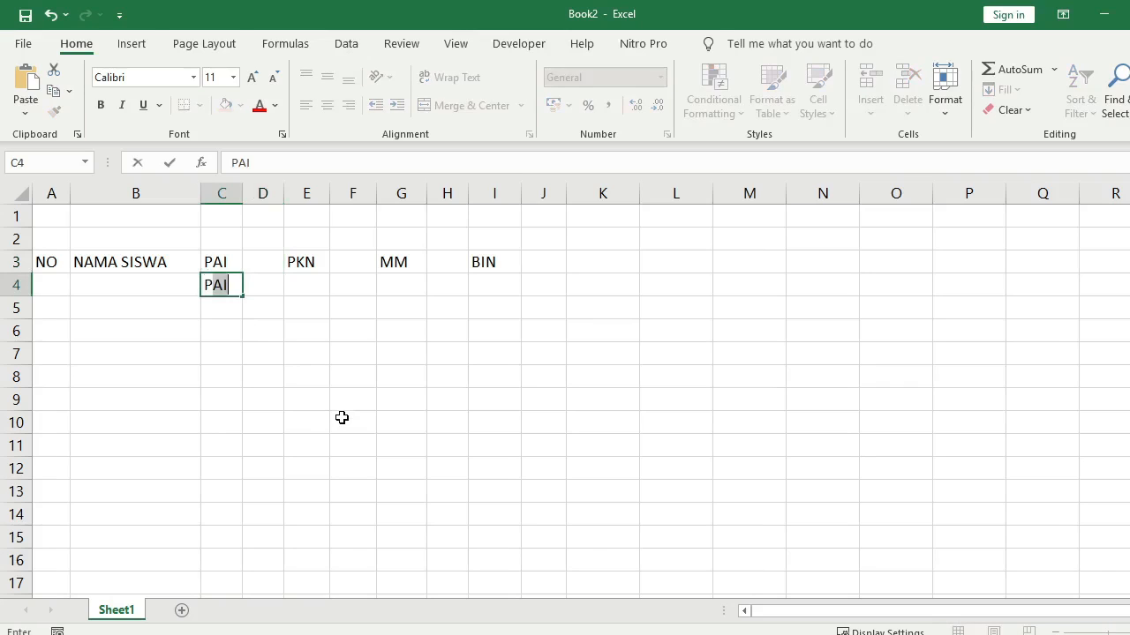
{"action": "key", "text": "BackSpace"}
{"action": "key", "text": "Tab"}
{"action": "type", "text": "K"}
{"action": "key", "text": "Tab"}
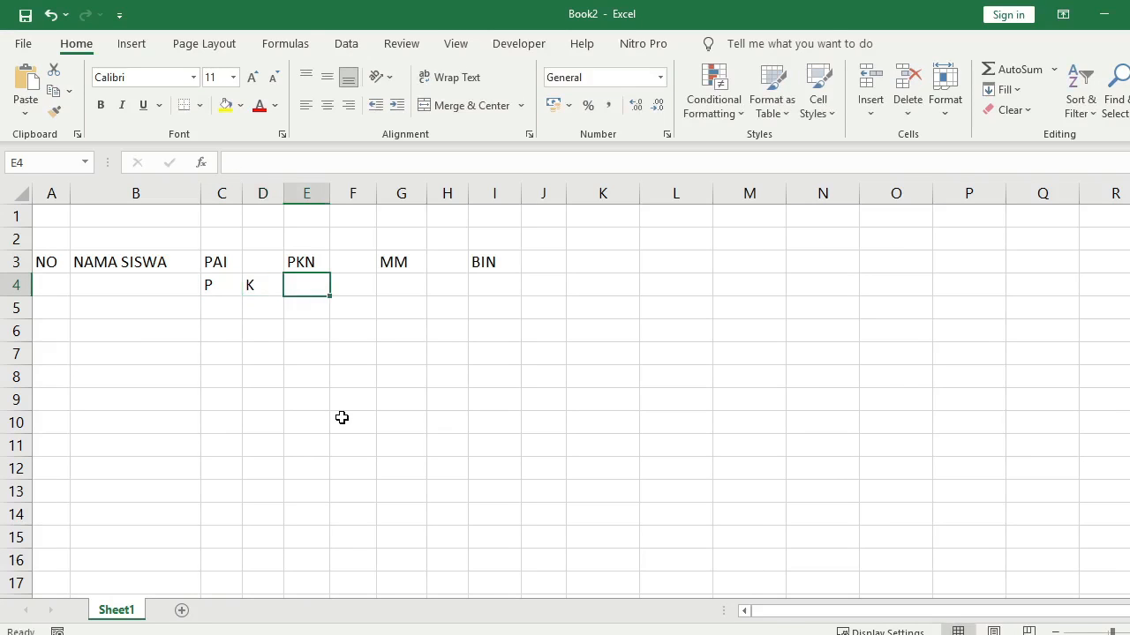
{"action": "left_click", "coordinate": [225, 291]}
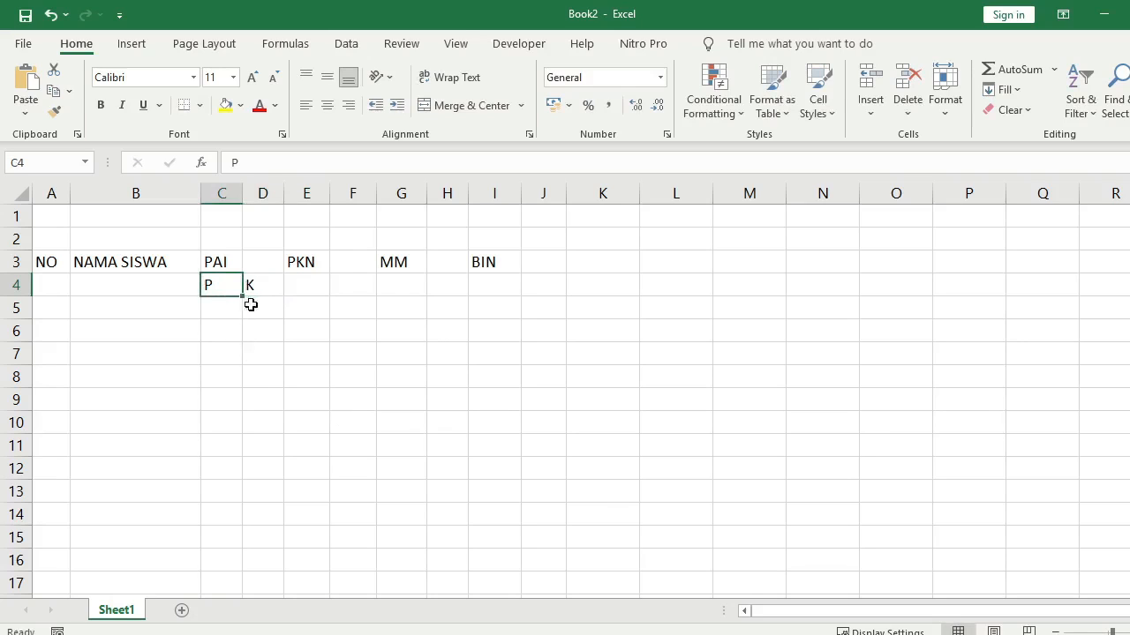
{"action": "left_click", "coordinate": [264, 291]}
{"action": "left_click", "coordinate": [272, 337]}
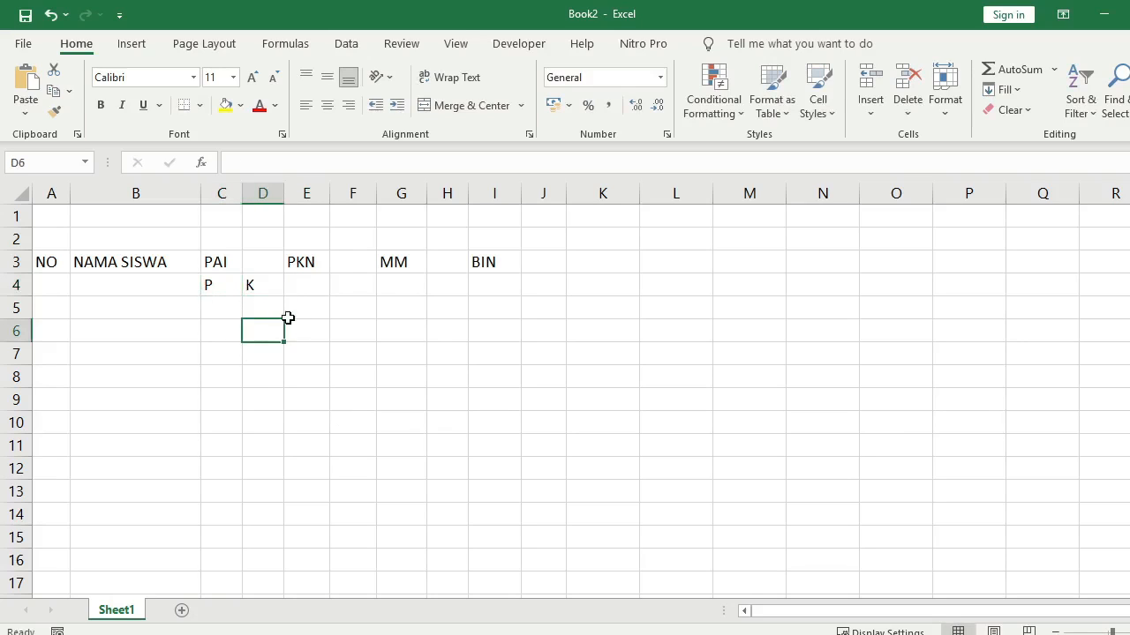
Enter the subheadings P in E4 and K in F4 beneath the PKN heading
{"action": "left_click", "coordinate": [316, 284]}
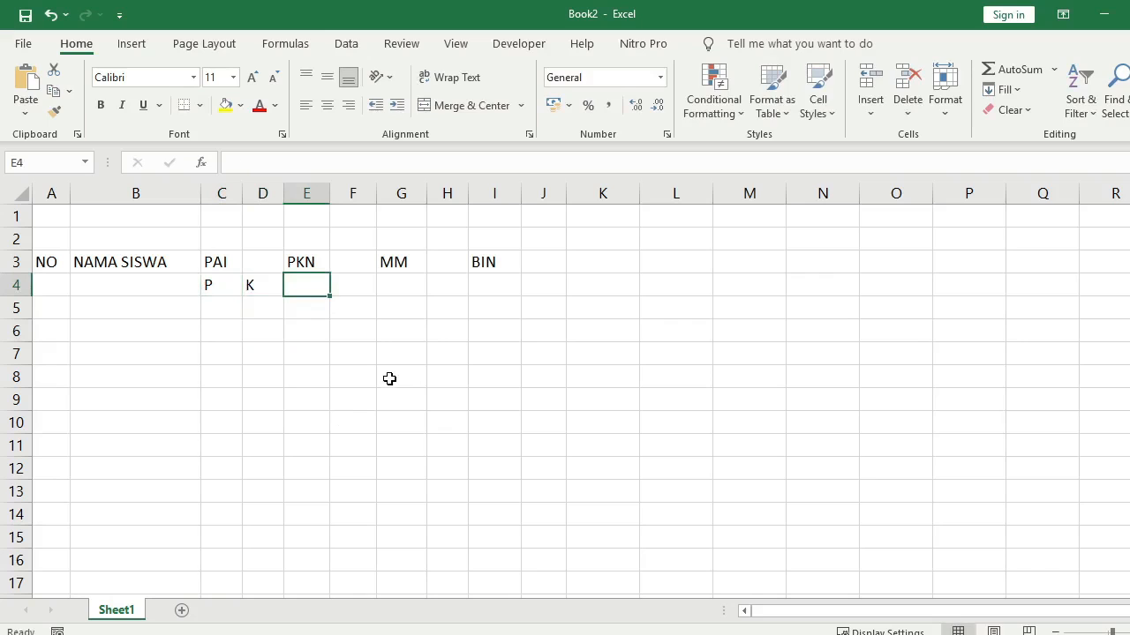
{"action": "type", "text": "P"}
{"action": "key", "text": "BackSpace"}
{"action": "key", "text": "Tab"}
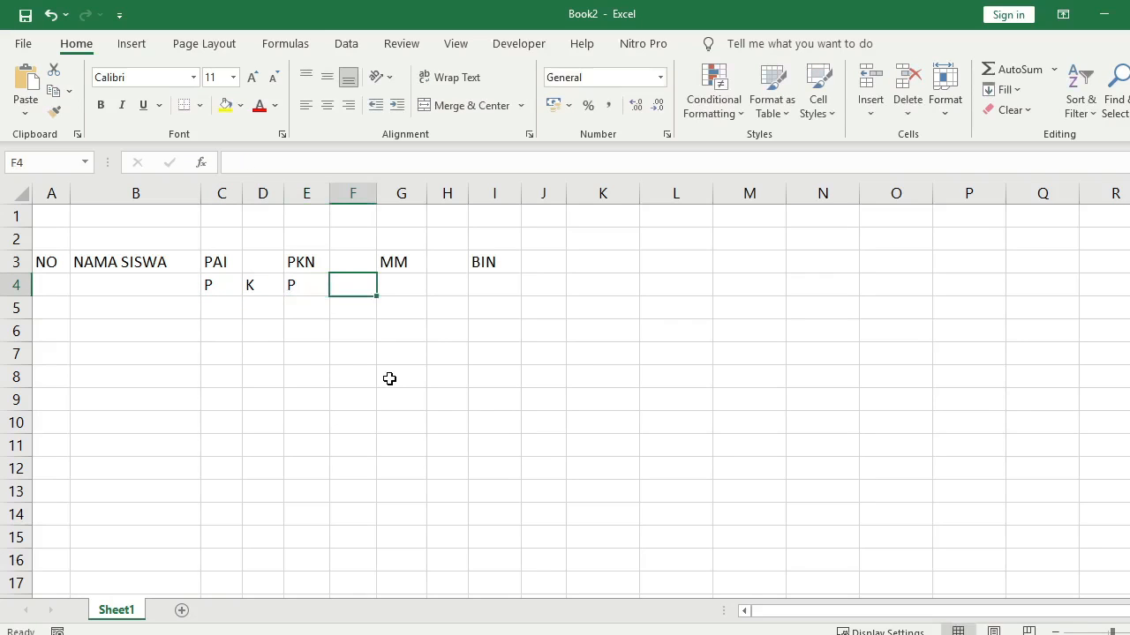
{"action": "type", "text": "K"}
{"action": "key", "text": "Tab"}
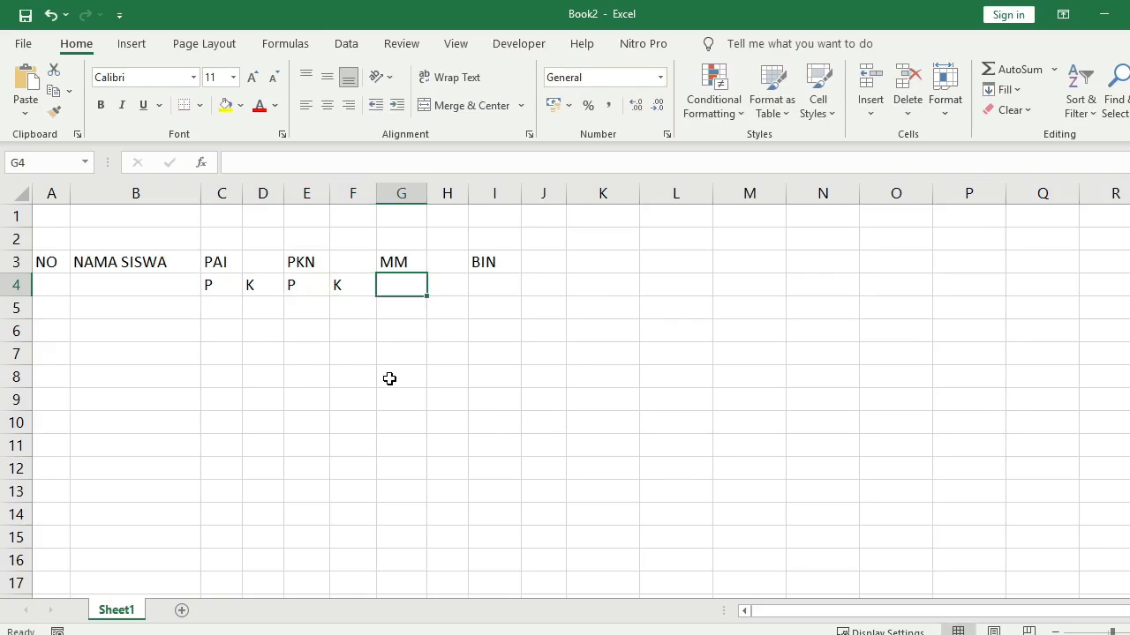
Enter the subheadings P and K in G4:H4 beneath MM and in I4:J4 beneath BIN
{"action": "type", "text": "P"}
{"action": "key", "text": "Tab"}
{"action": "type", "text": "K"}
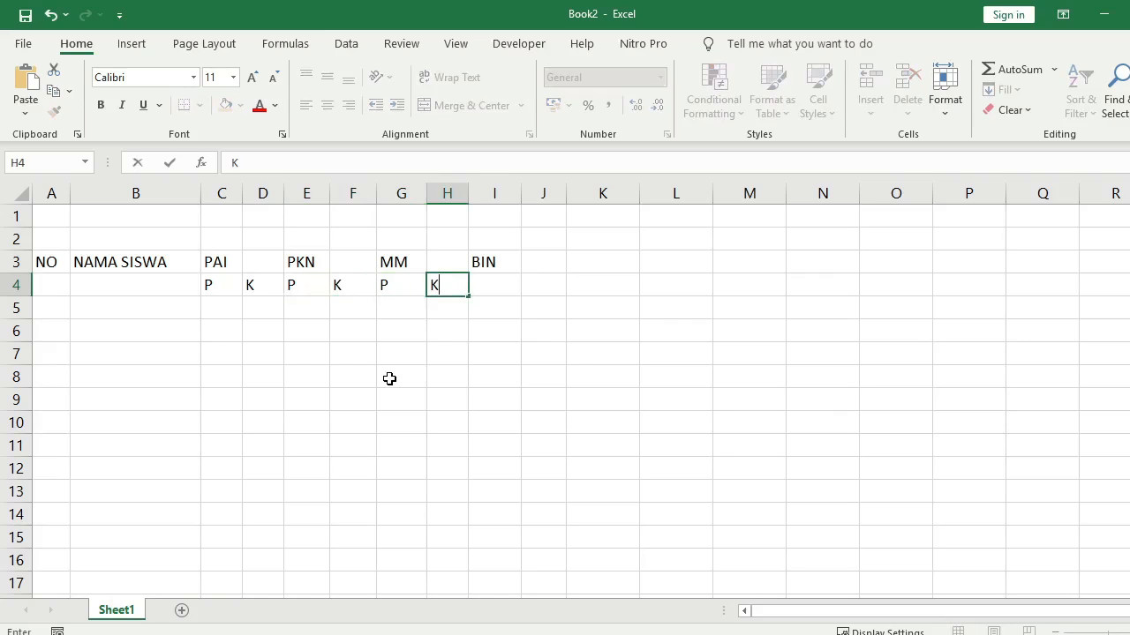
{"action": "key", "text": "Tab"}
{"action": "type", "text": "P"}
{"action": "key", "text": "Tab"}
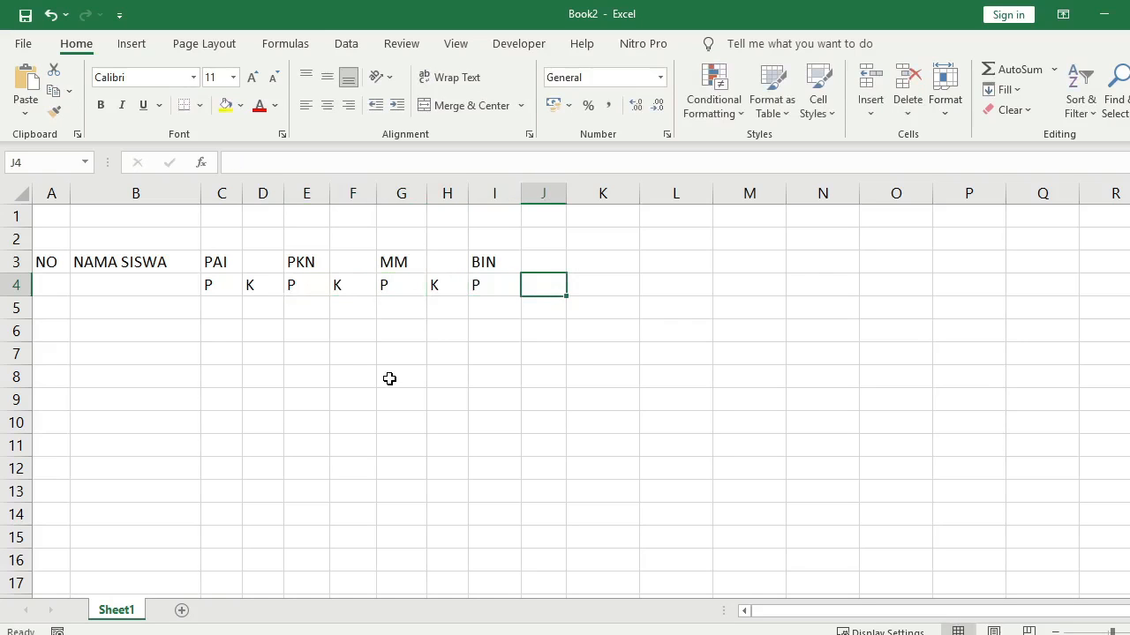
{"action": "type", "text": "K"}
{"action": "key", "text": "Tab"}
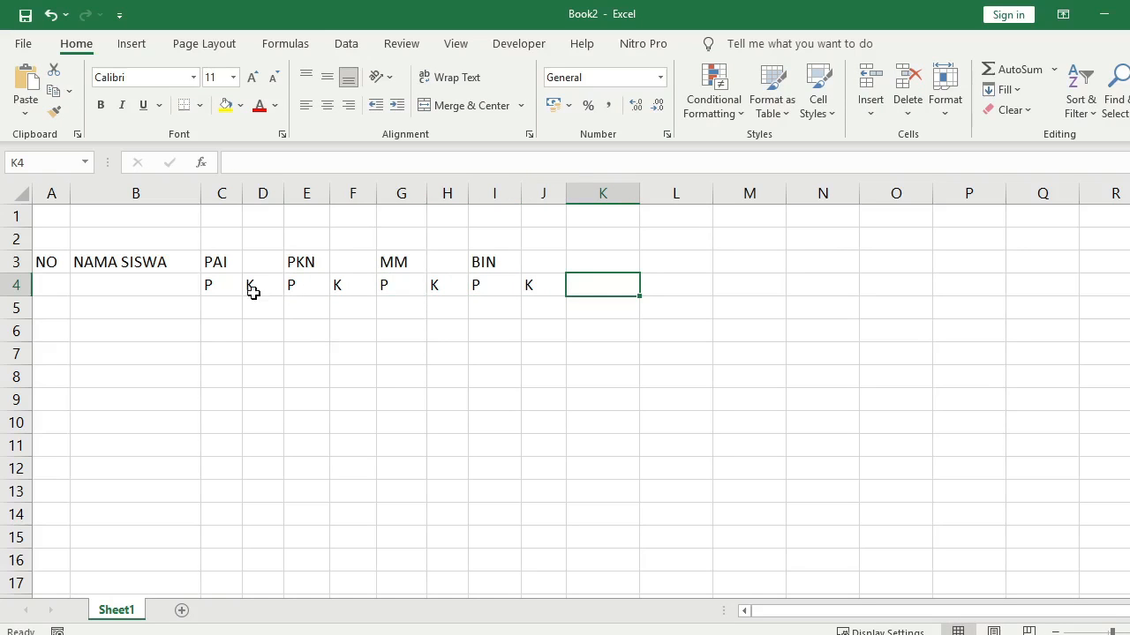
Center the subject headings and P/K subheadings in C3:J4 horizontally
{"action": "left_click_drag", "start_coordinate": [224, 262], "coordinate": [551, 284]}
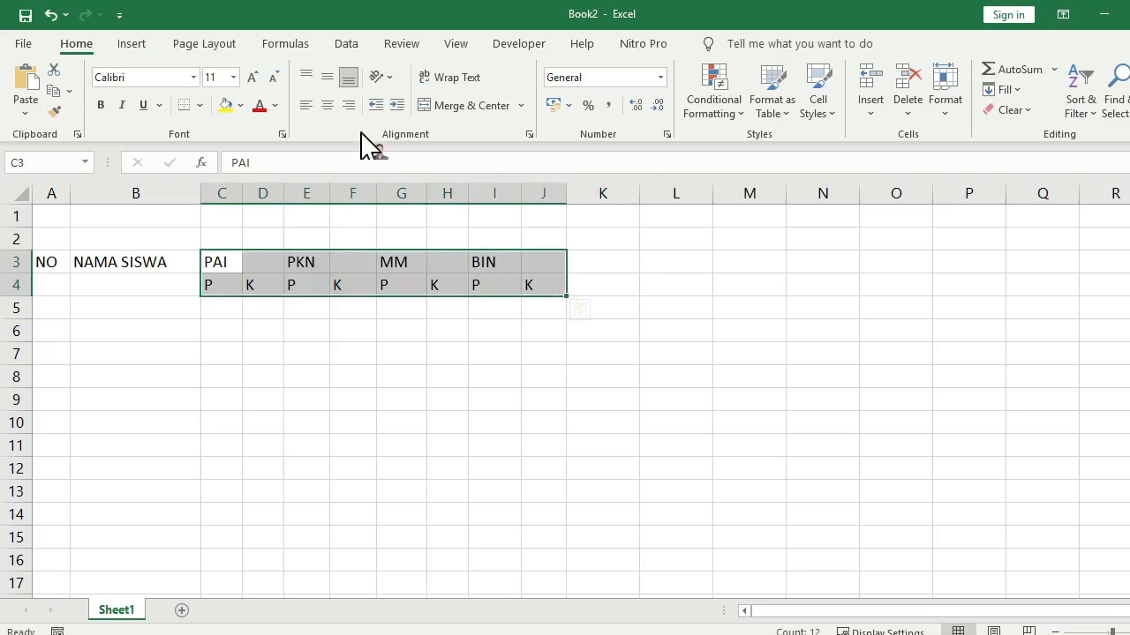
{"action": "left_click", "coordinate": [326, 105]}
{"action": "left_click", "coordinate": [353, 414]}
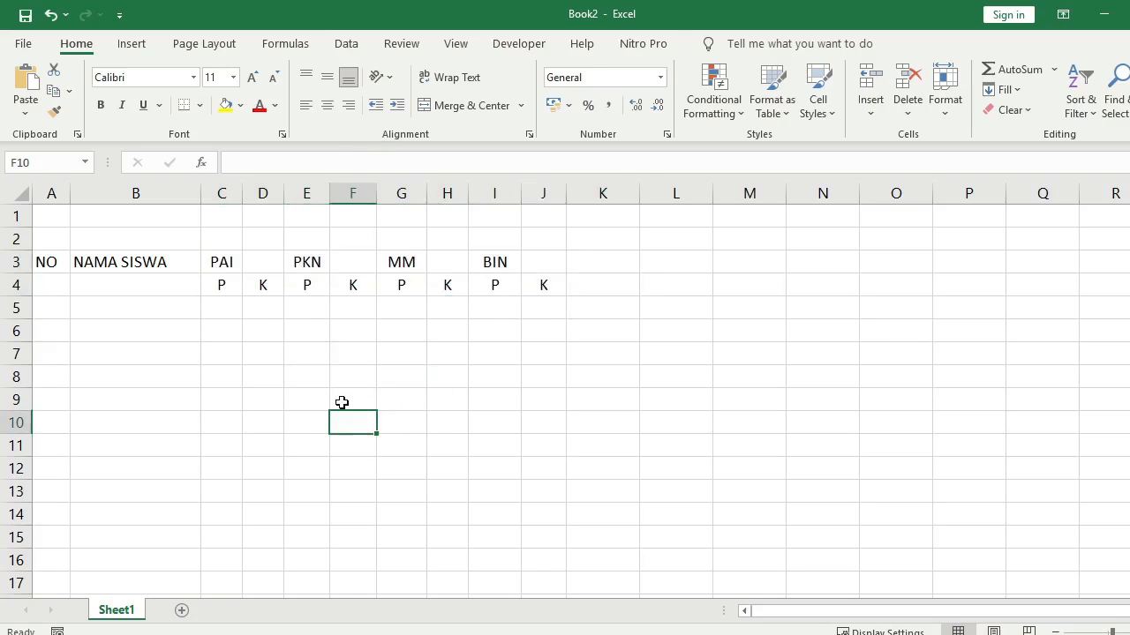
Merge and center the PAI, PKN, MM and BIN headings in row 3, each across its own P and K columns
{"action": "left_click", "coordinate": [256, 262]}
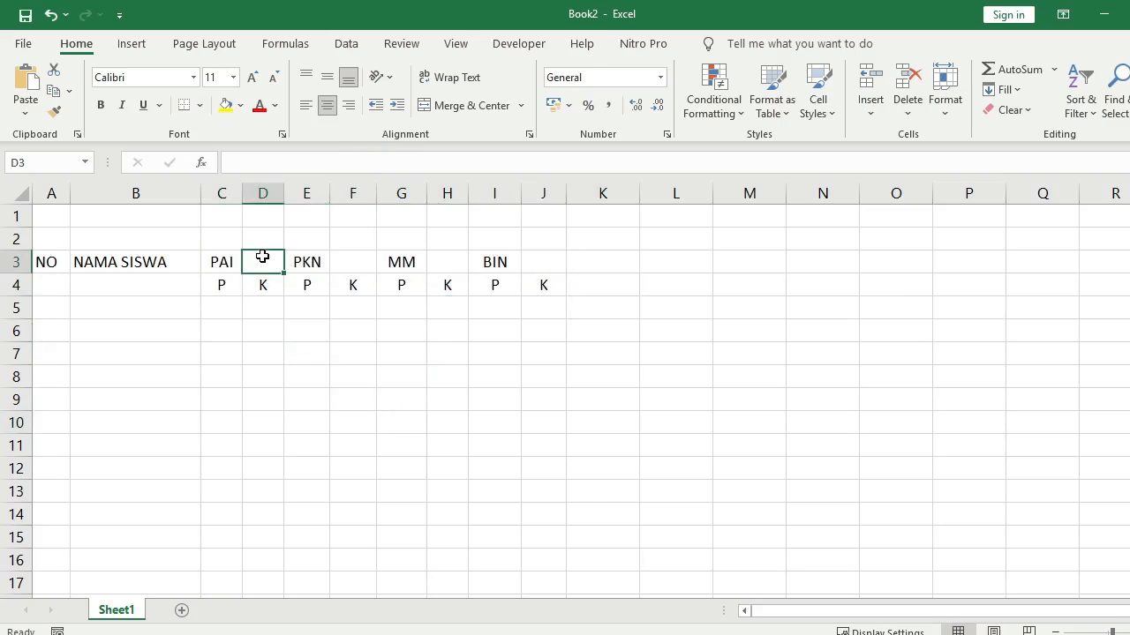
{"action": "left_click_drag", "start_coordinate": [217, 260], "coordinate": [251, 263]}
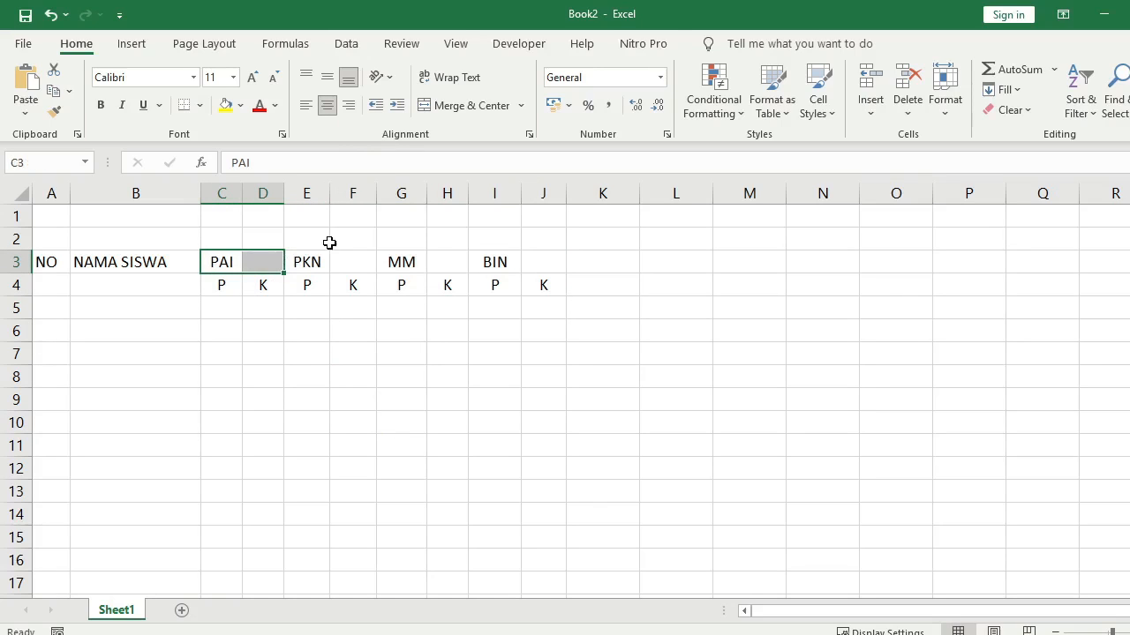
{"action": "left_click", "coordinate": [465, 113]}
{"action": "left_click_drag", "start_coordinate": [320, 269], "coordinate": [540, 260]}
{"action": "left_click", "coordinate": [470, 107]}
{"action": "left_click", "coordinate": [459, 113]}
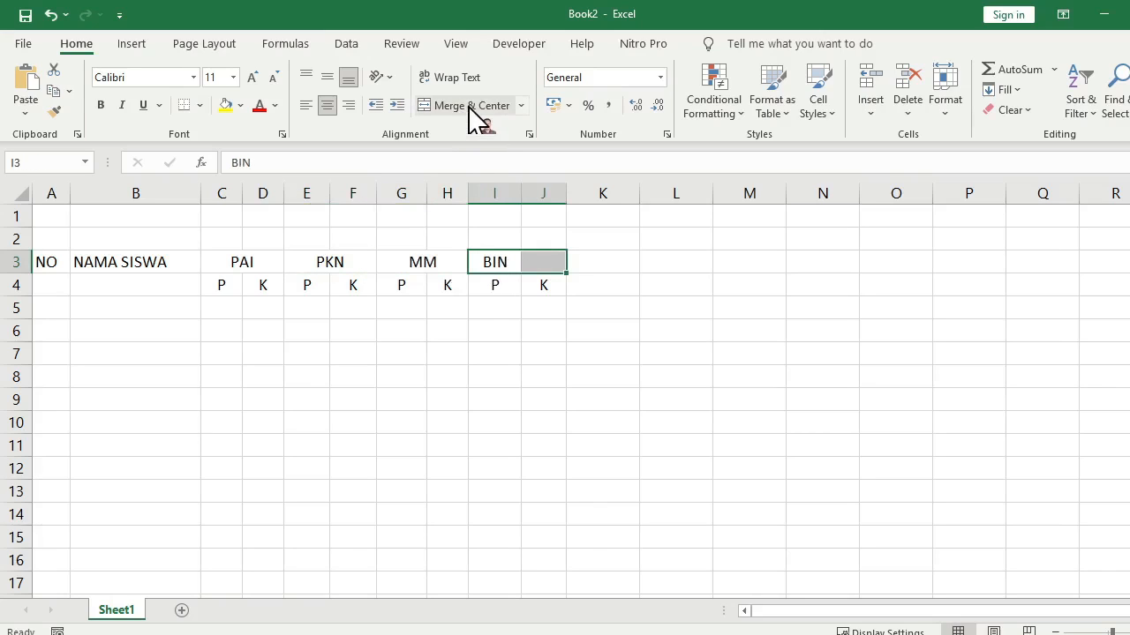
{"action": "left_click", "coordinate": [471, 107]}
{"action": "left_click", "coordinate": [546, 450]}
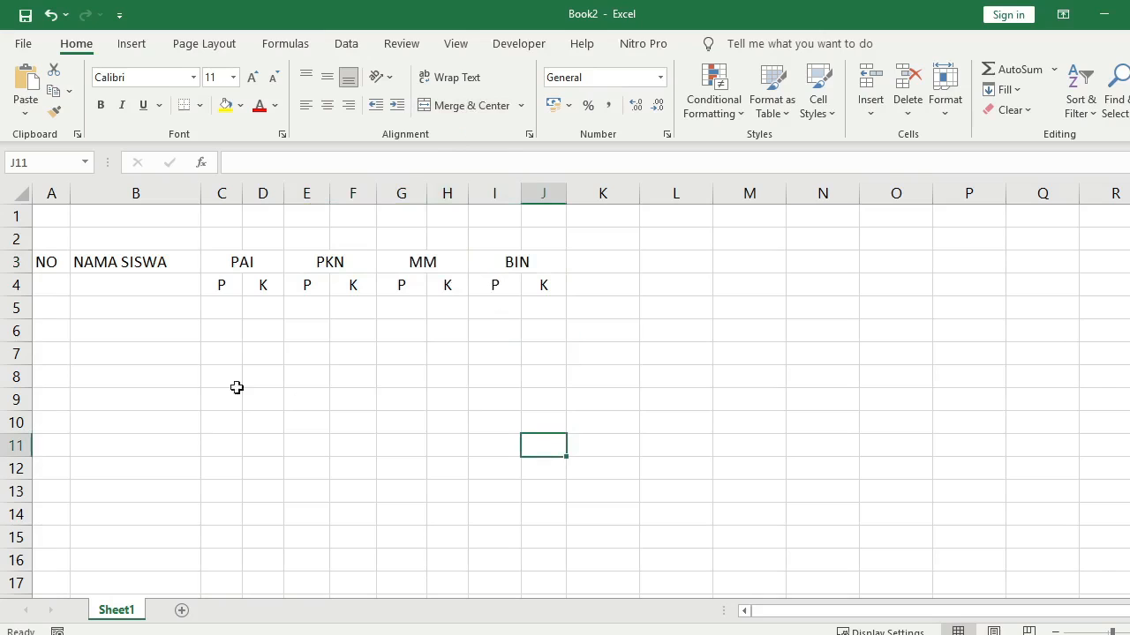
Merge and center the NAMA SISWA heading over B3:B4 and align it vertically to the middle
{"action": "left_click_drag", "start_coordinate": [178, 262], "coordinate": [178, 279]}
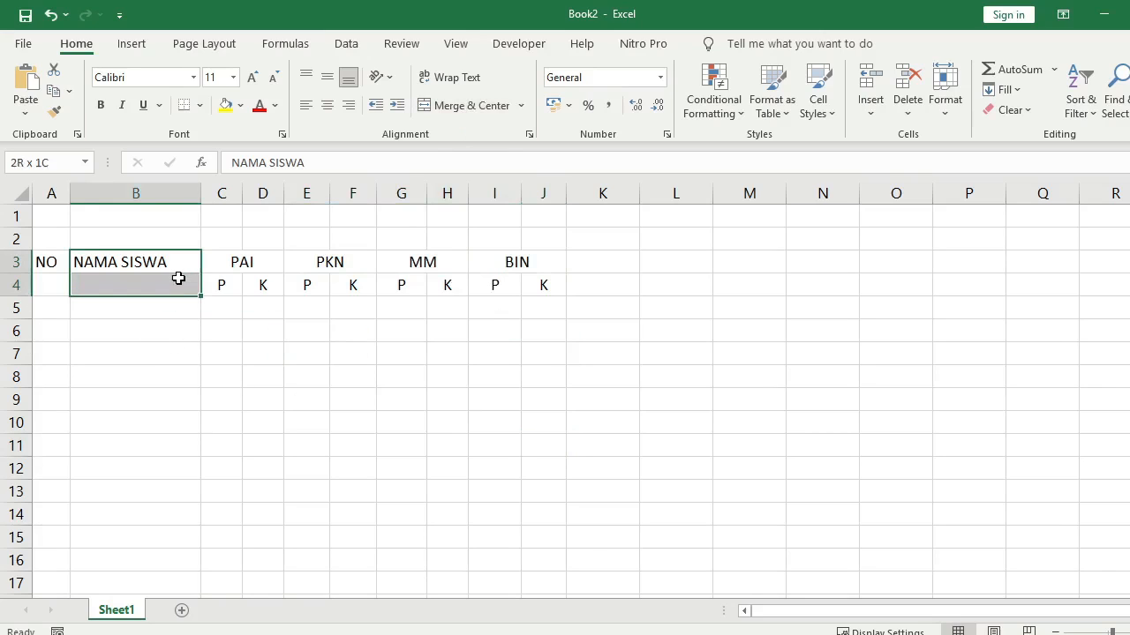
{"action": "left_click", "coordinate": [189, 322]}
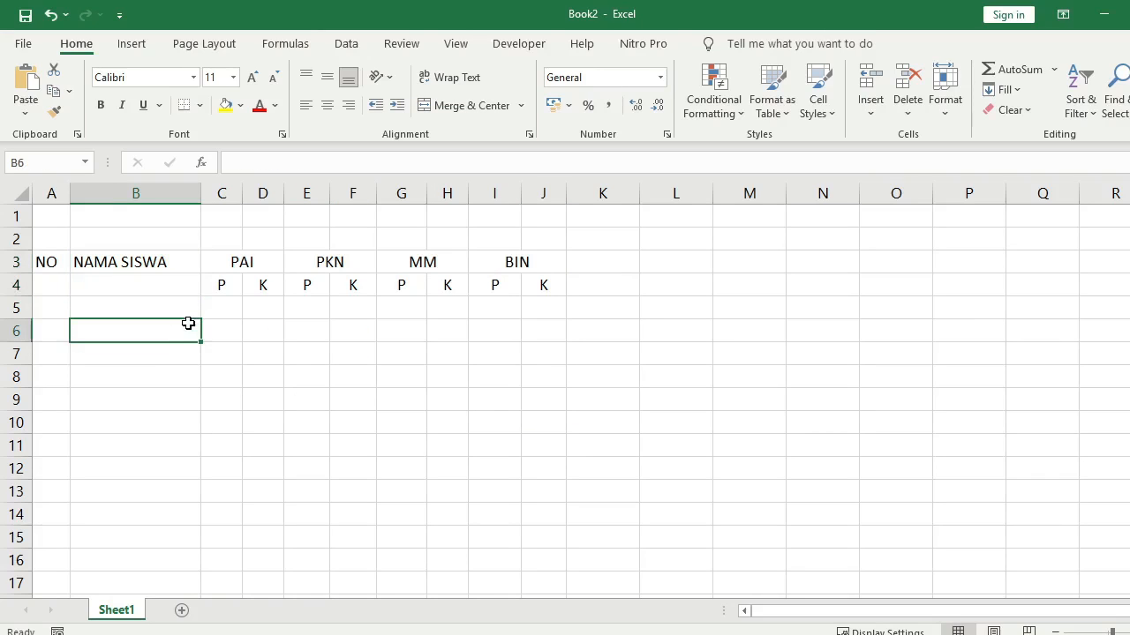
{"action": "left_click", "coordinate": [175, 266]}
{"action": "left_click_drag", "start_coordinate": [175, 266], "coordinate": [177, 284]}
{"action": "left_click", "coordinate": [471, 105]}
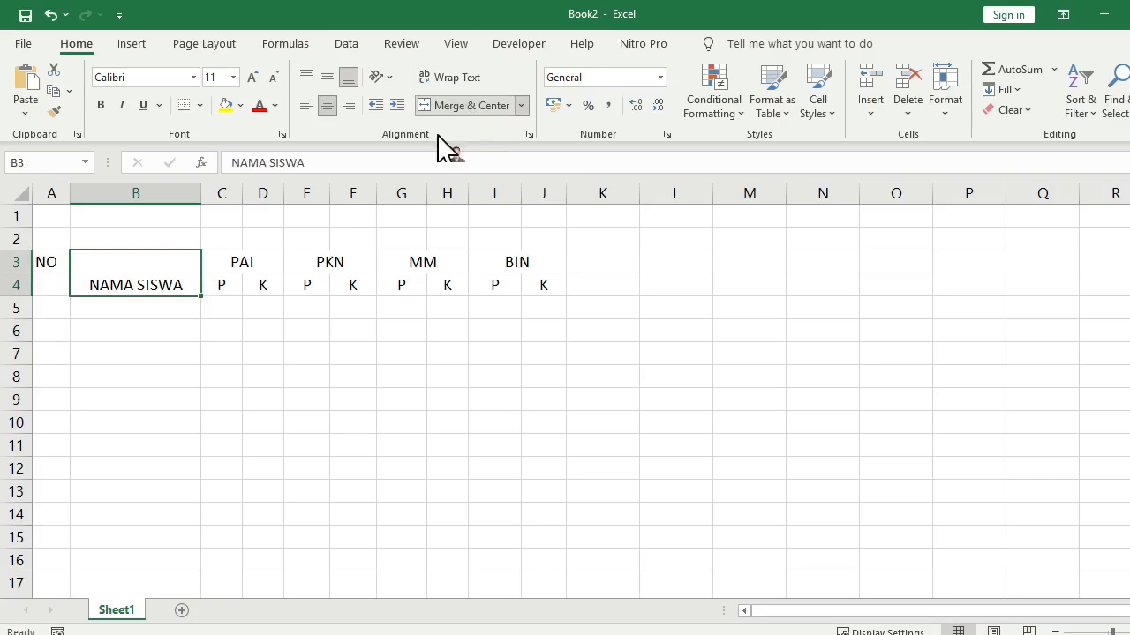
{"action": "left_click", "coordinate": [328, 77]}
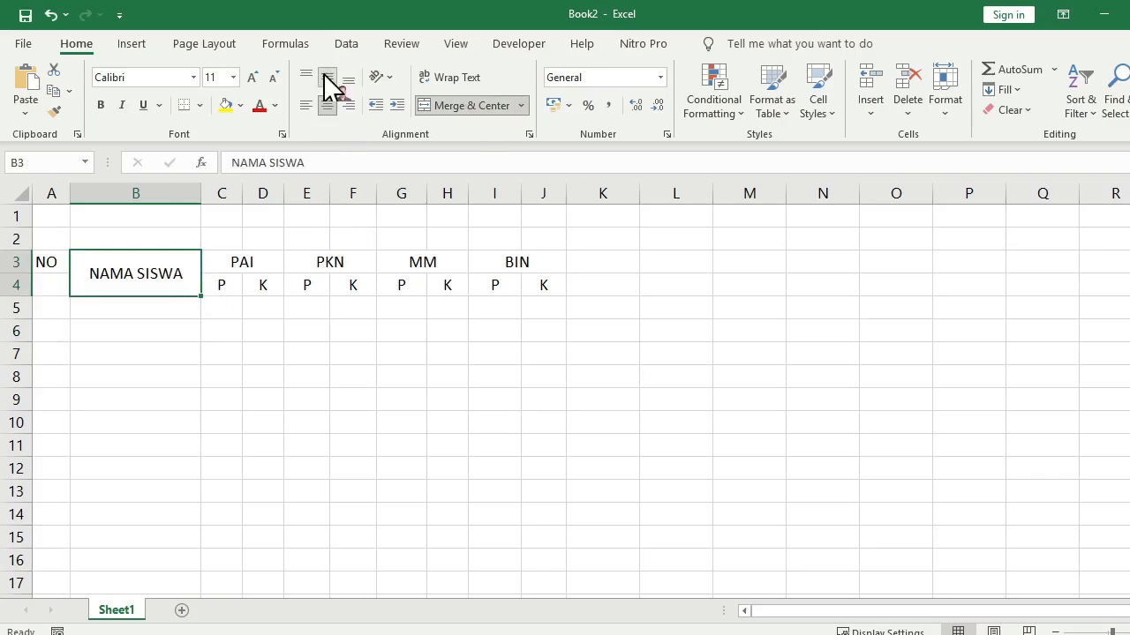
Merge and center the NO heading over A3:A4 and align it vertically to the middle
{"action": "left_click_drag", "start_coordinate": [46, 263], "coordinate": [48, 281]}
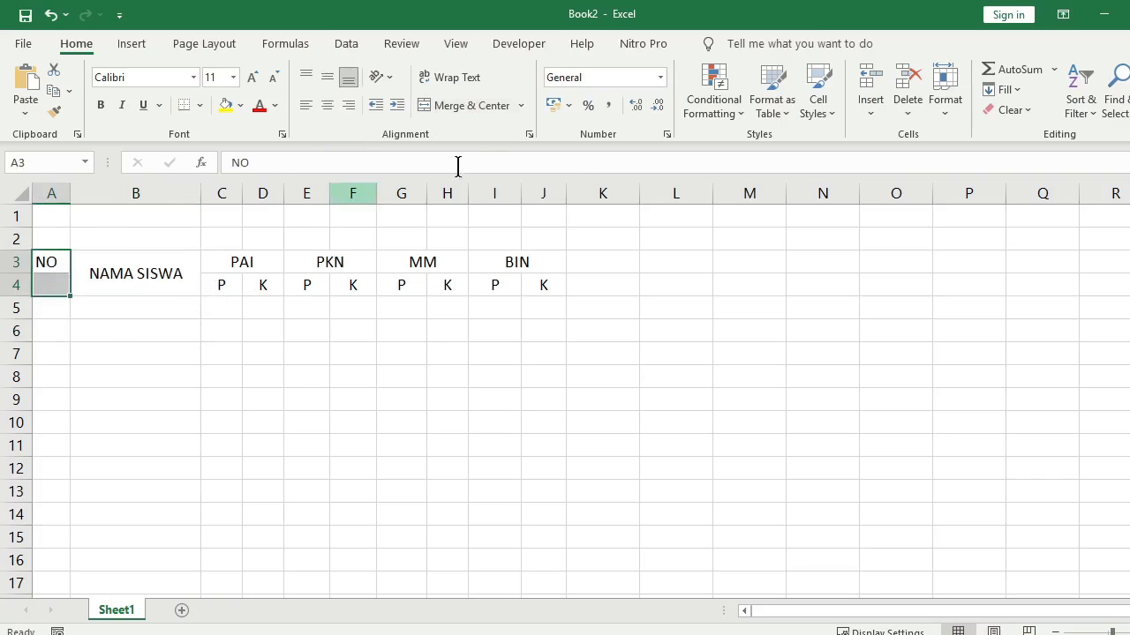
{"action": "left_click", "coordinate": [471, 106]}
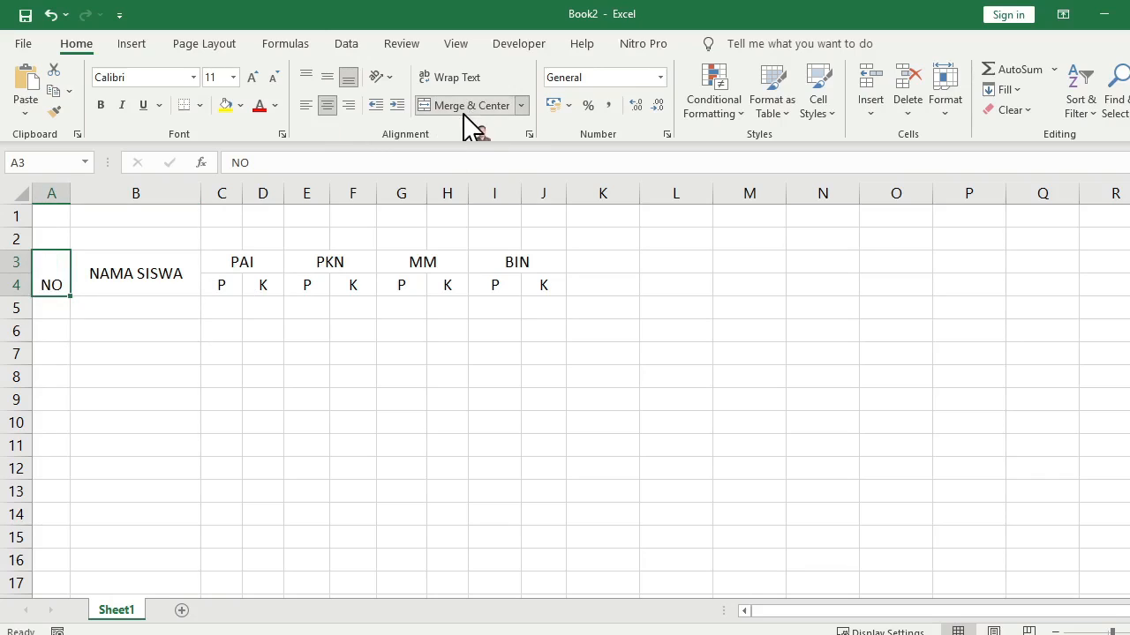
{"action": "left_click", "coordinate": [328, 78]}
{"action": "left_click", "coordinate": [357, 357]}
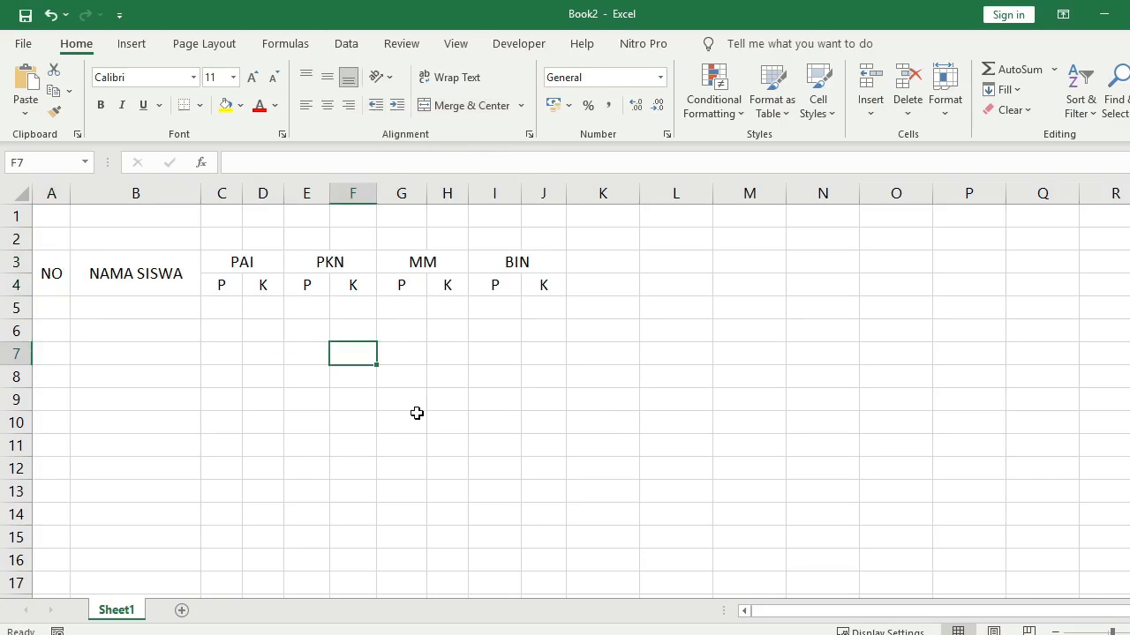
Enter the row numbers 1 to 5 in A5:A9 under the NO heading
{"action": "left_click", "coordinate": [49, 306]}
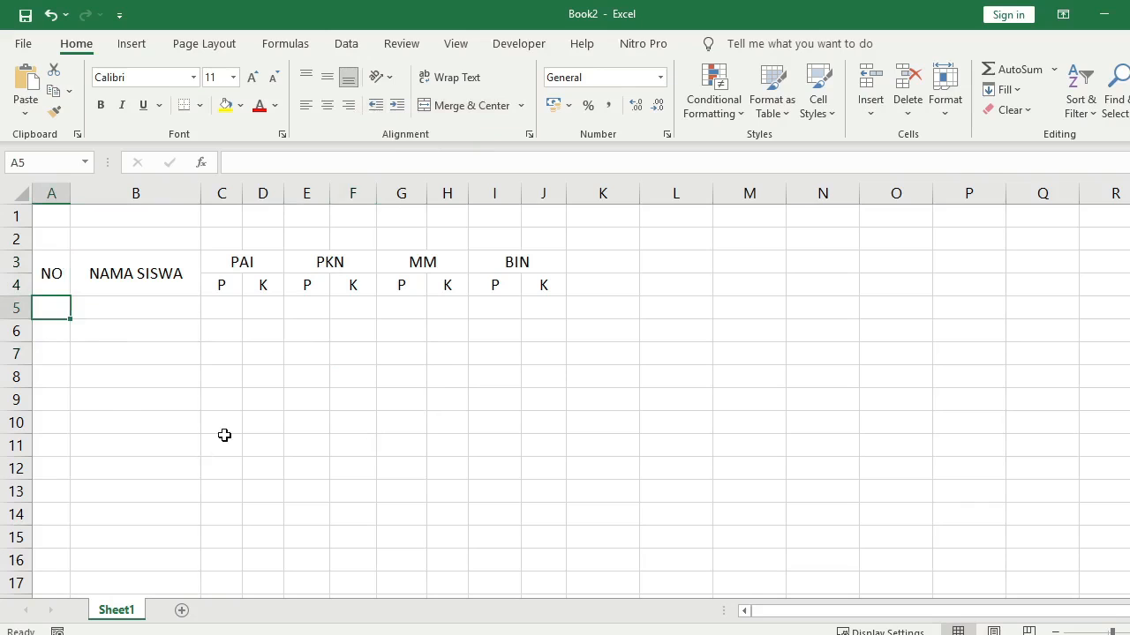
{"action": "type", "text": "1"}
{"action": "key", "text": "Return"}
{"action": "type", "text": "2"}
{"action": "key", "text": "Return"}
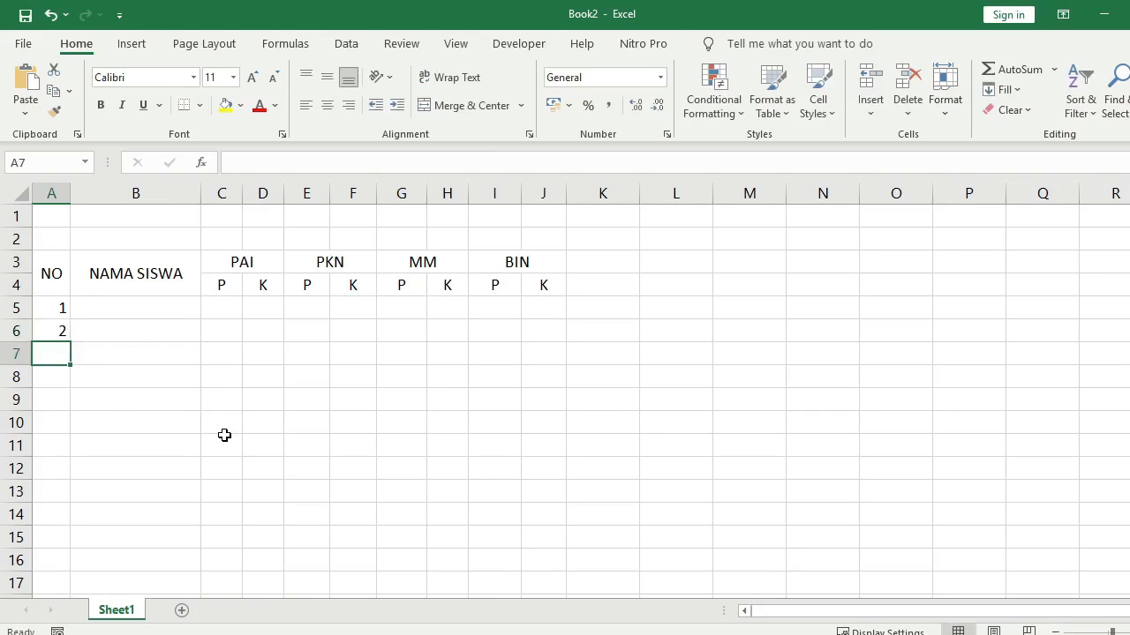
{"action": "type", "text": "3"}
{"action": "key", "text": "Return"}
{"action": "type", "text": "4"}
{"action": "key", "text": "Return"}
{"action": "type", "text": "5"}
{"action": "key", "text": "Return"}
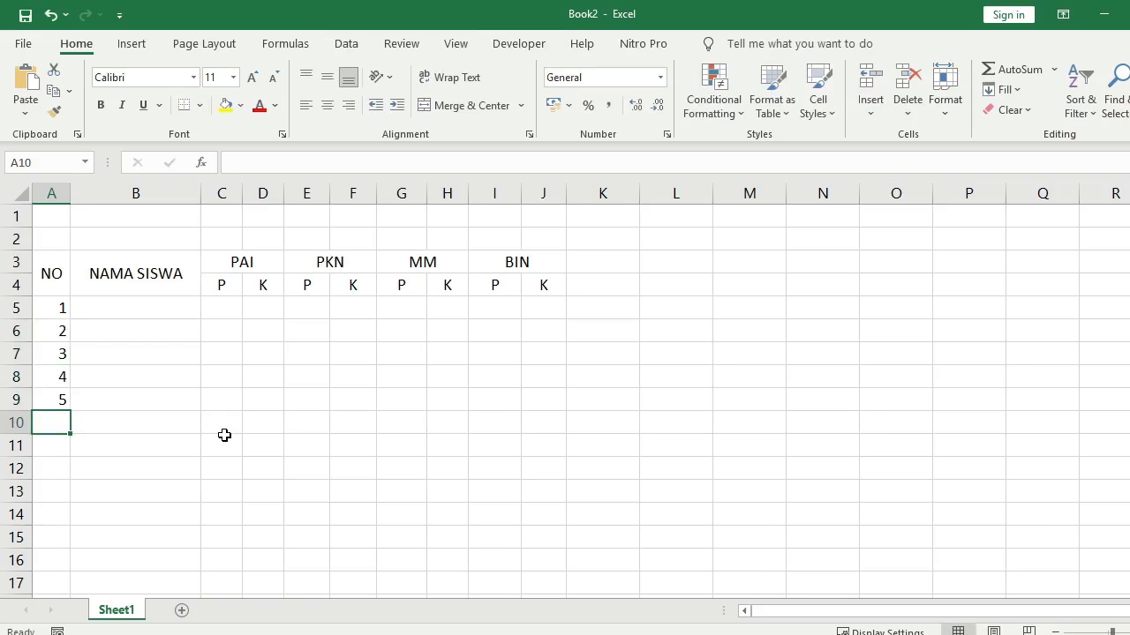
Center the row numbers in A5:A9 horizontally
{"action": "left_click_drag", "start_coordinate": [56, 308], "coordinate": [56, 402]}
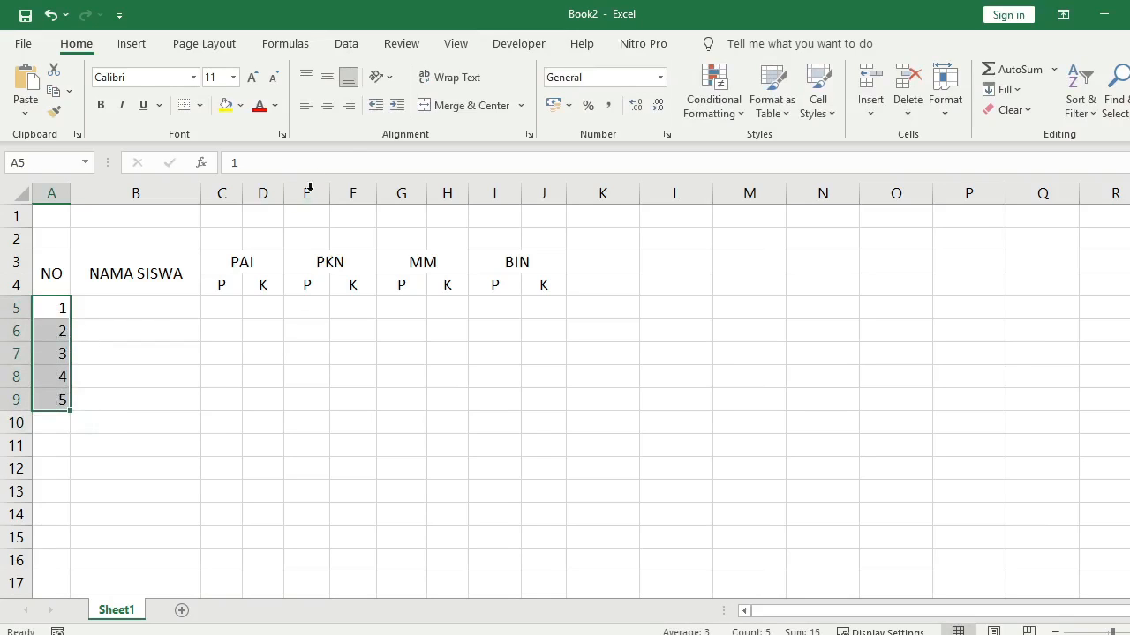
{"action": "left_click", "coordinate": [327, 105]}
{"action": "left_click", "coordinate": [433, 487]}
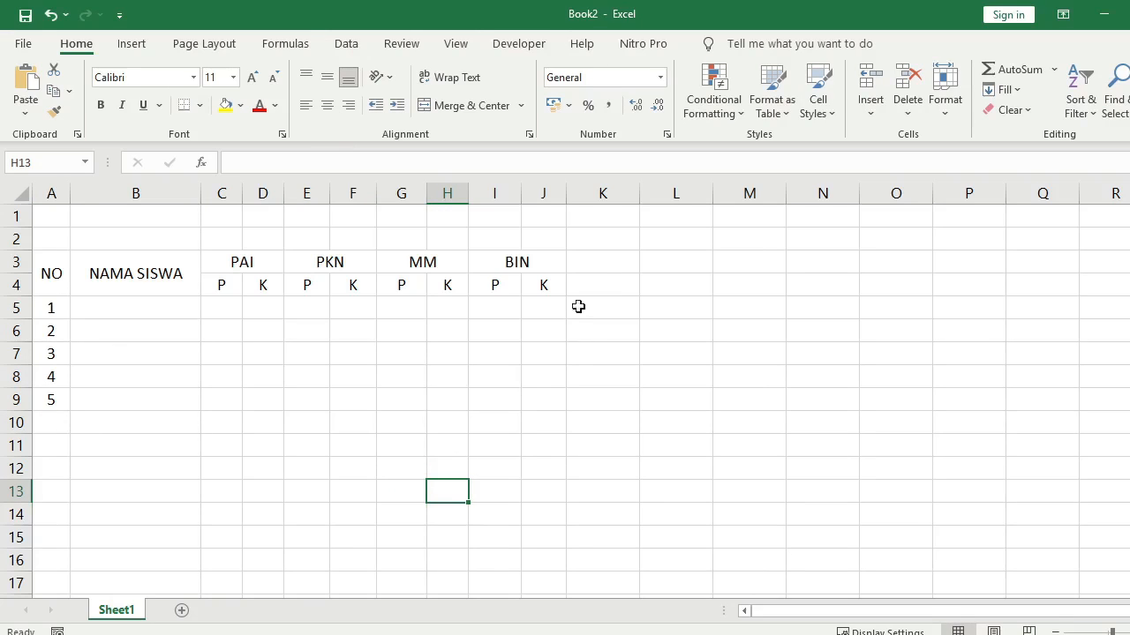
Enter the heading JUMLAH in K3 and the subheading PENG in K4
{"action": "left_click", "coordinate": [611, 265]}
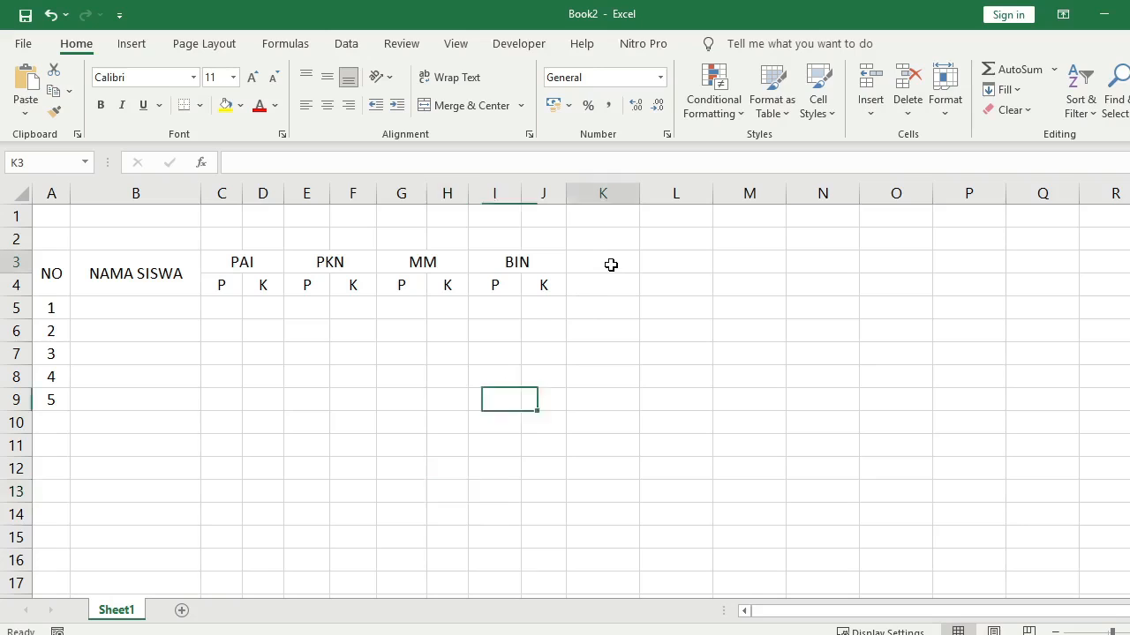
{"action": "type", "text": "JUMLAH"}
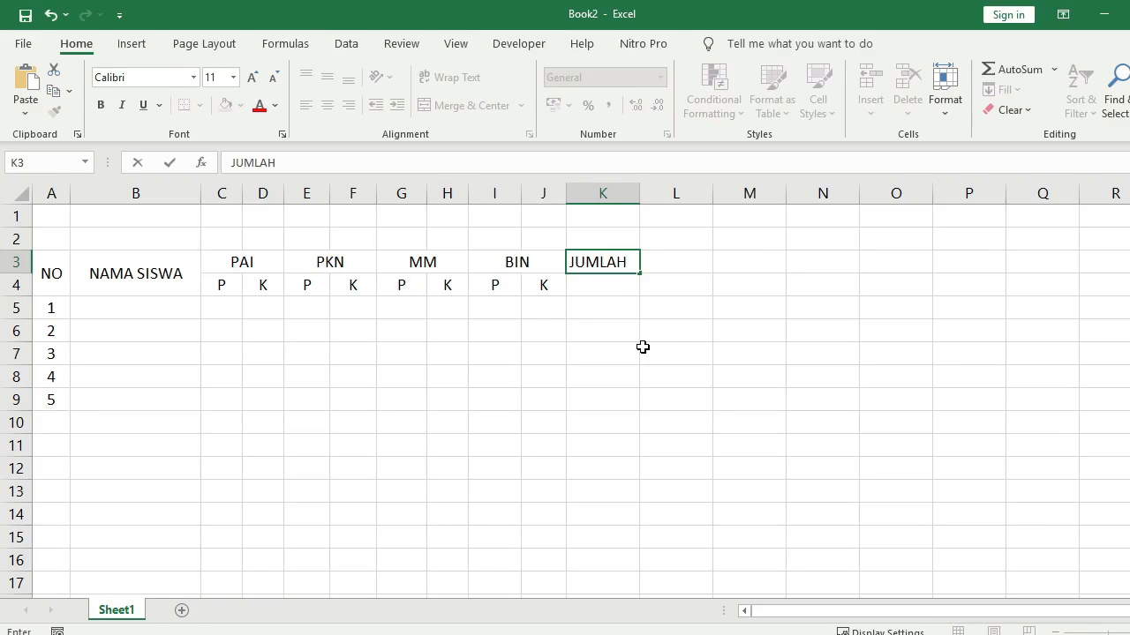
{"action": "key", "text": "Return"}
{"action": "type", "text": "PENG"}
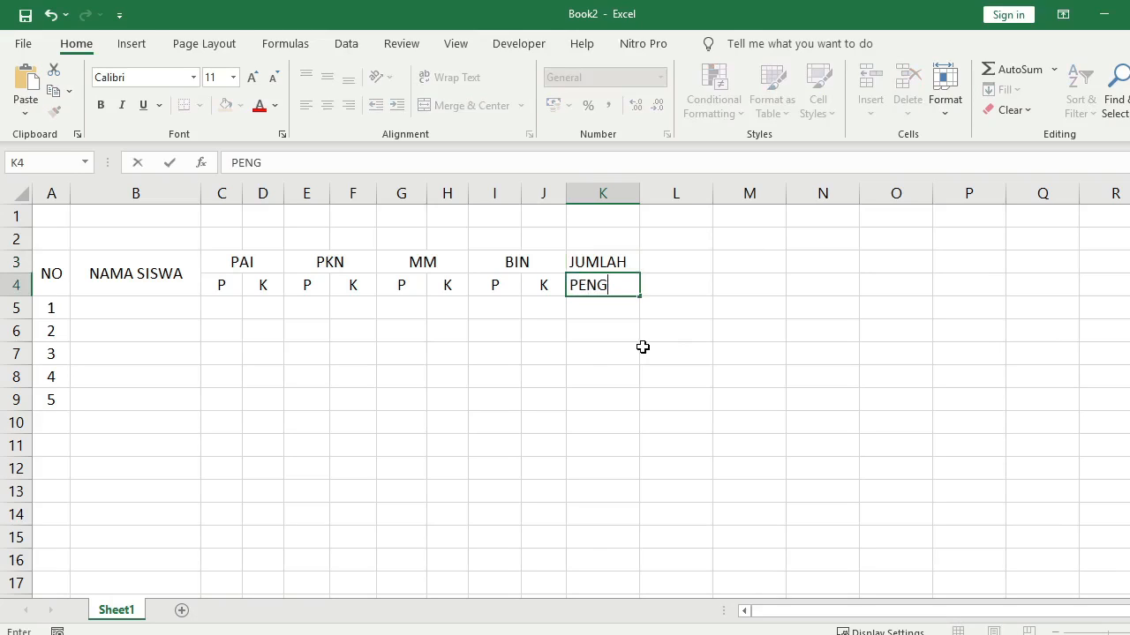
{"action": "key", "text": "Return"}
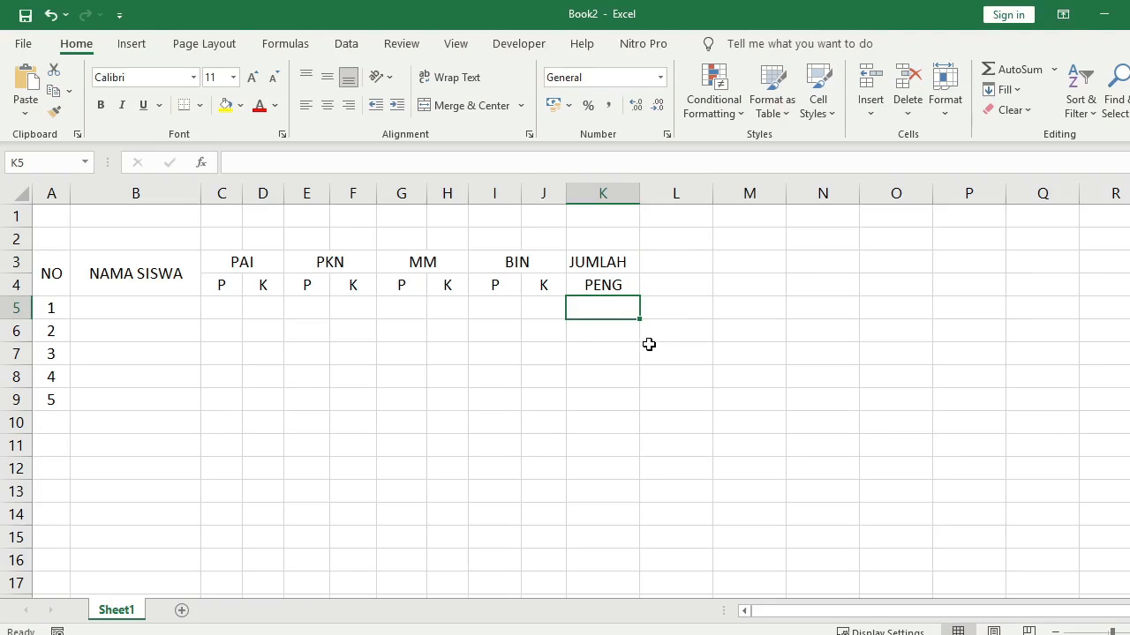
Replace the heading in K3 with the abbreviation JUM
{"action": "left_click", "coordinate": [632, 261]}
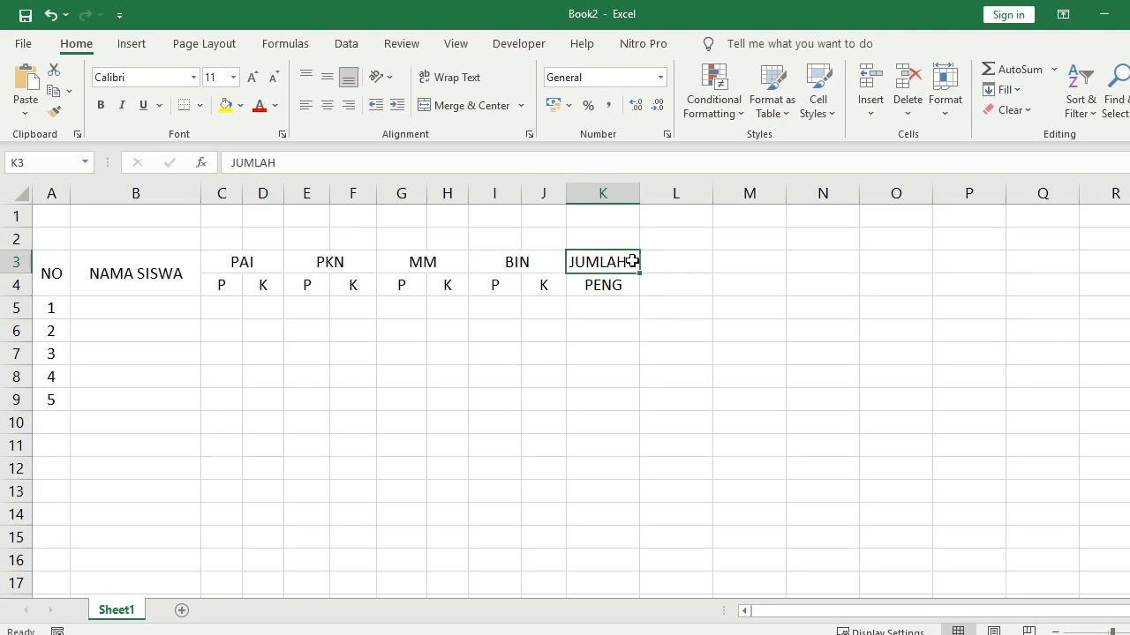
{"action": "type", "text": "JUM"}
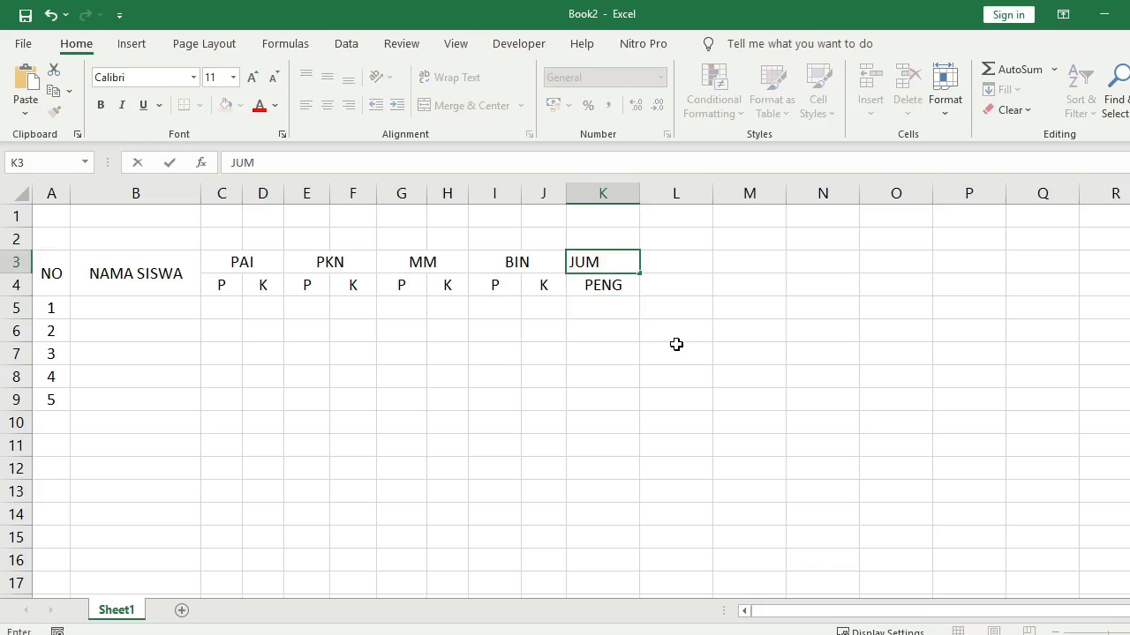
{"action": "key", "text": "Return"}
Center the JUM heading in K3 and narrow column K to just fit its headings
{"action": "left_click", "coordinate": [612, 260]}
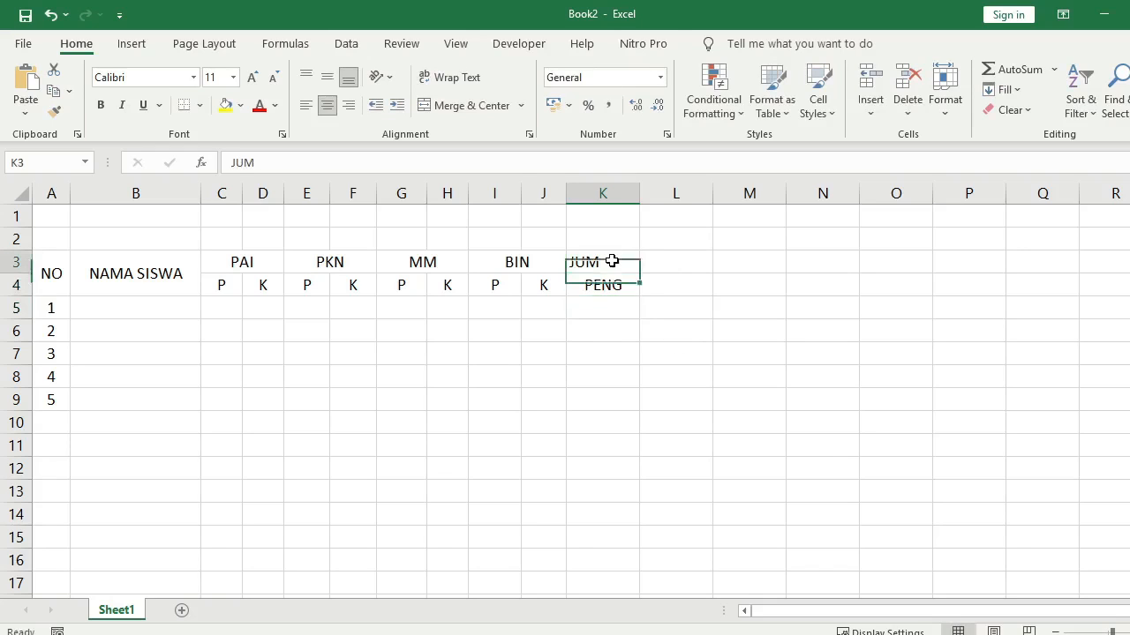
{"action": "left_click", "coordinate": [327, 105]}
{"action": "left_click_drag", "start_coordinate": [639, 195], "coordinate": [616, 196]}
{"action": "left_click", "coordinate": [630, 356]}
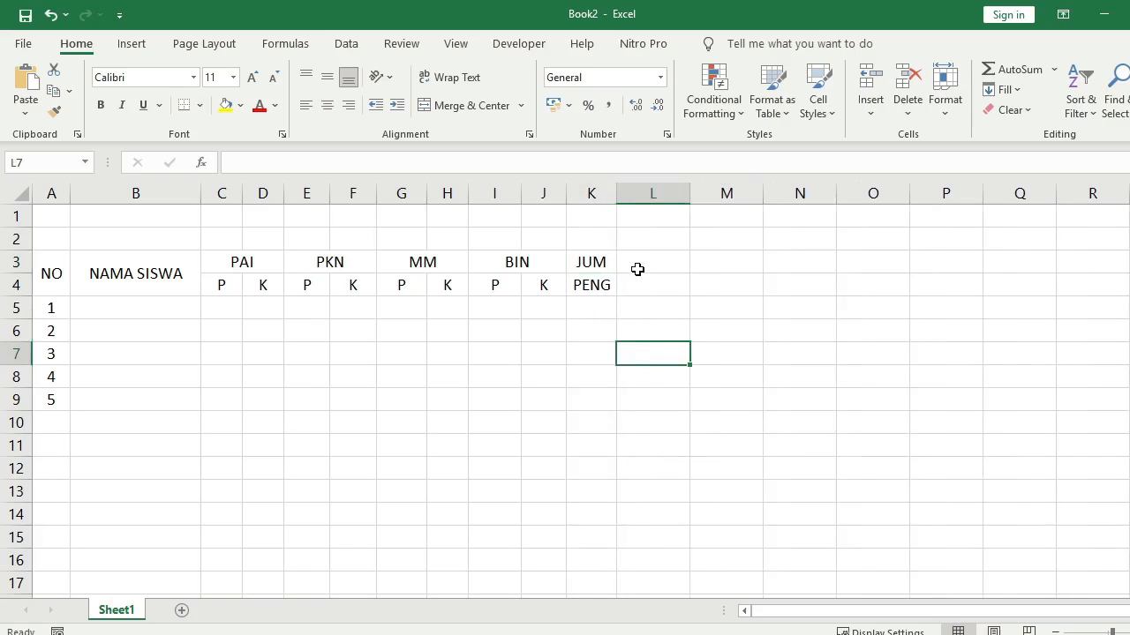
Enter the heading JUM in L3 and the subheading KETE in L4
{"action": "left_click", "coordinate": [637, 269]}
{"action": "type", "text": "JUM"}
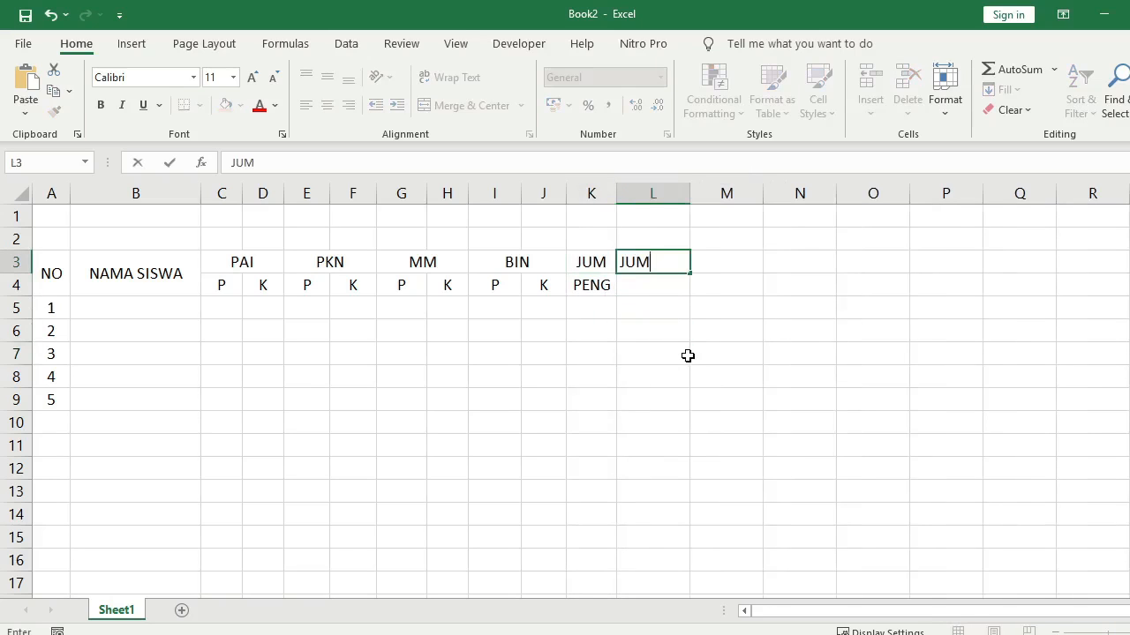
{"action": "key", "text": "Return"}
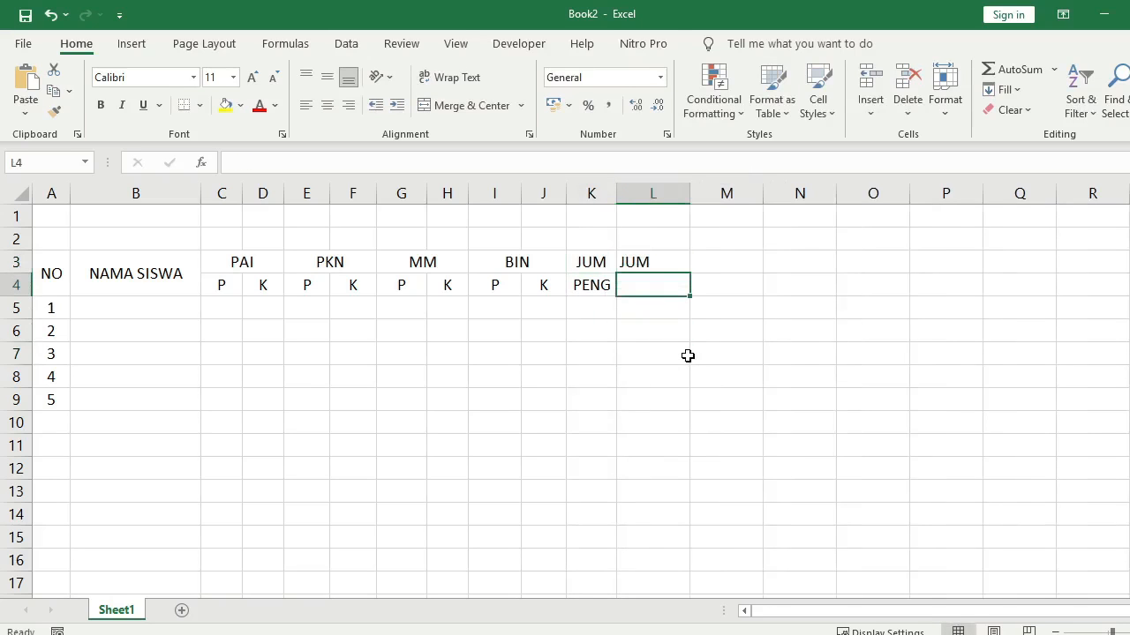
{"action": "type", "text": "KETE"}
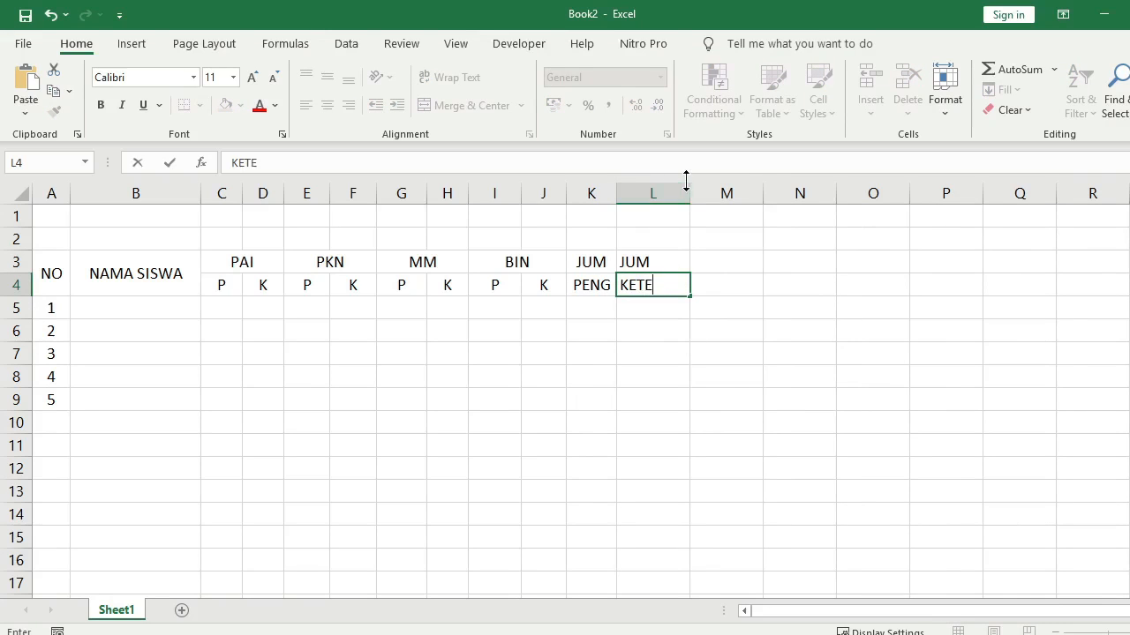
{"action": "left_click", "coordinate": [691, 193]}
{"action": "left_click", "coordinate": [677, 217]}
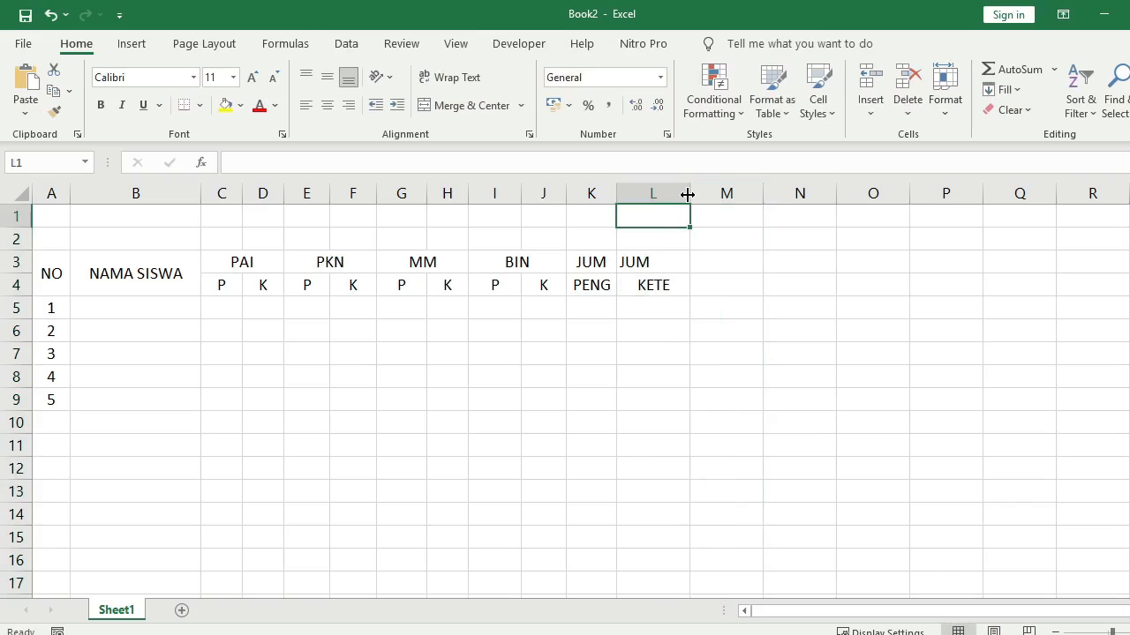
Narrow column L to slightly more than its heading width and center the headings in L3:L4
{"action": "left_click_drag", "start_coordinate": [686, 195], "coordinate": [667, 213]}
{"action": "left_click_drag", "start_coordinate": [648, 262], "coordinate": [649, 288]}
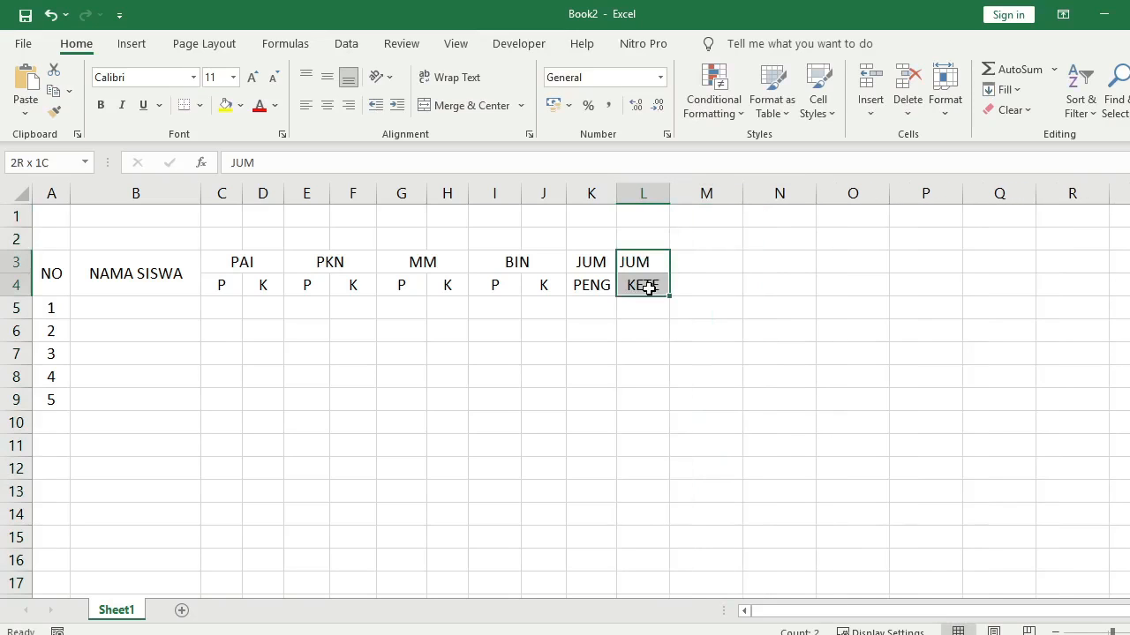
{"action": "left_click", "coordinate": [327, 105]}
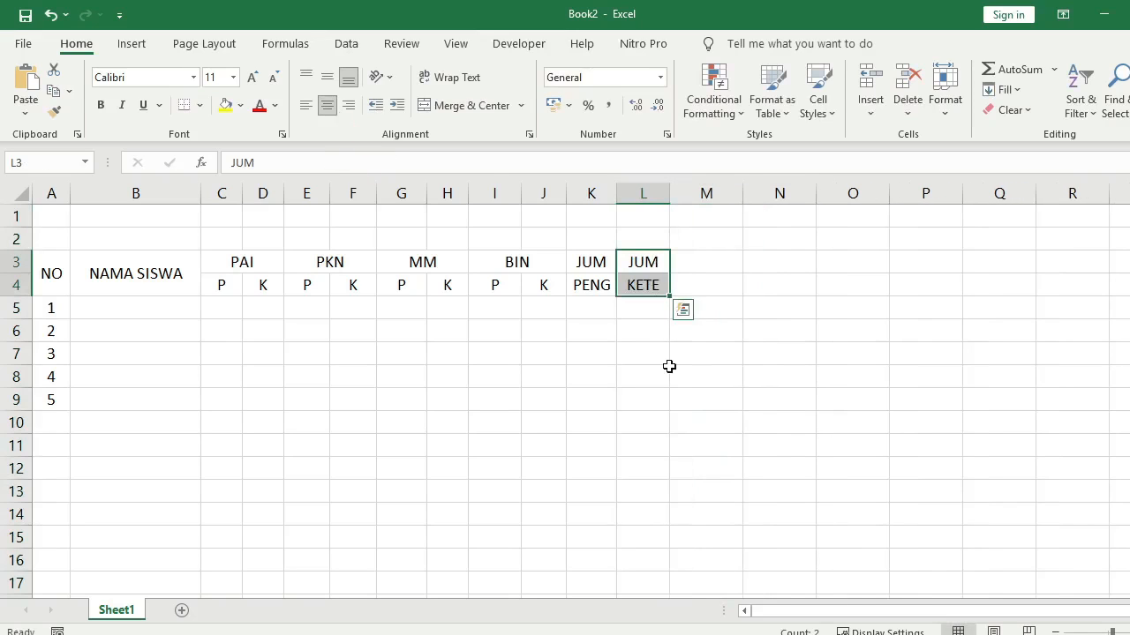
{"action": "left_click_drag", "start_coordinate": [657, 377], "coordinate": [706, 377]}
{"action": "left_click_drag", "start_coordinate": [592, 262], "coordinate": [598, 286]}
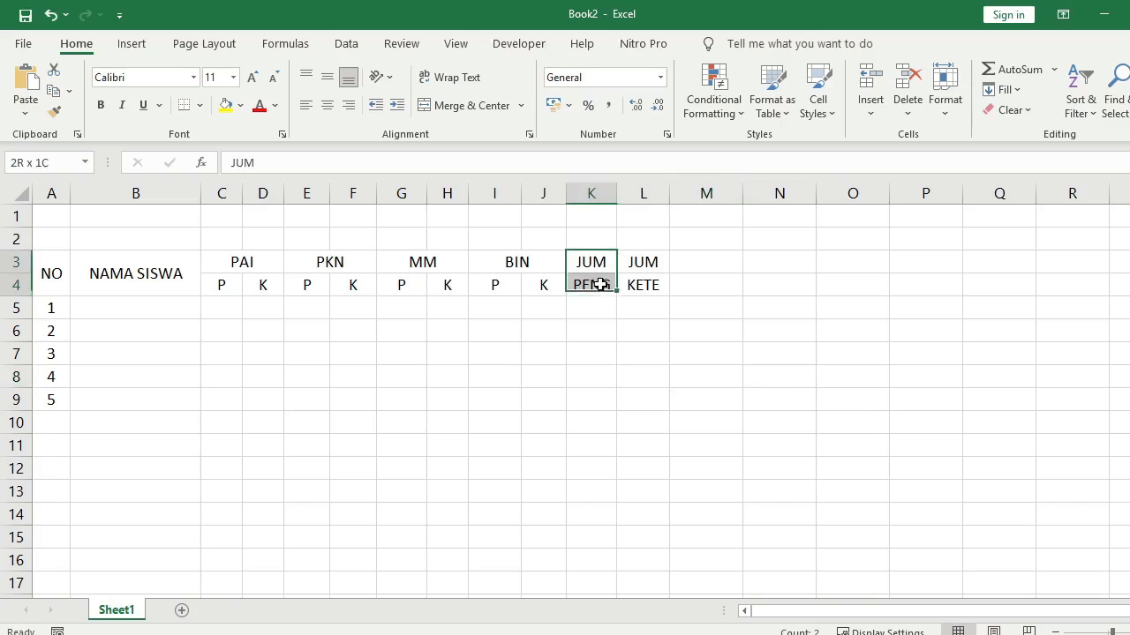
{"action": "left_click", "coordinate": [711, 403]}
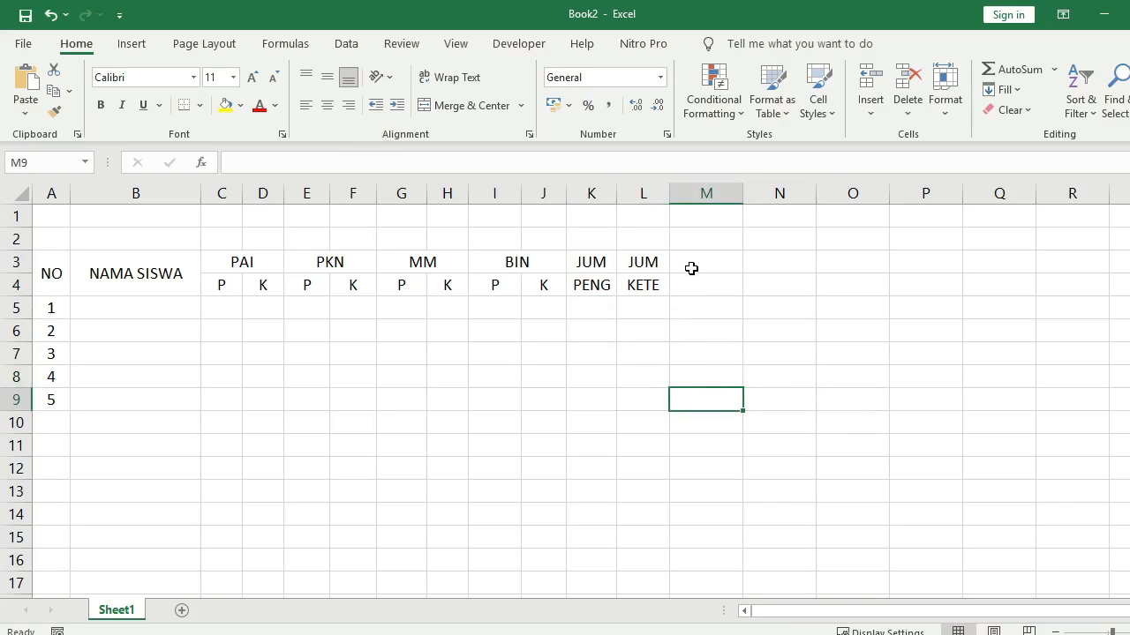
{"action": "left_click", "coordinate": [596, 263]}
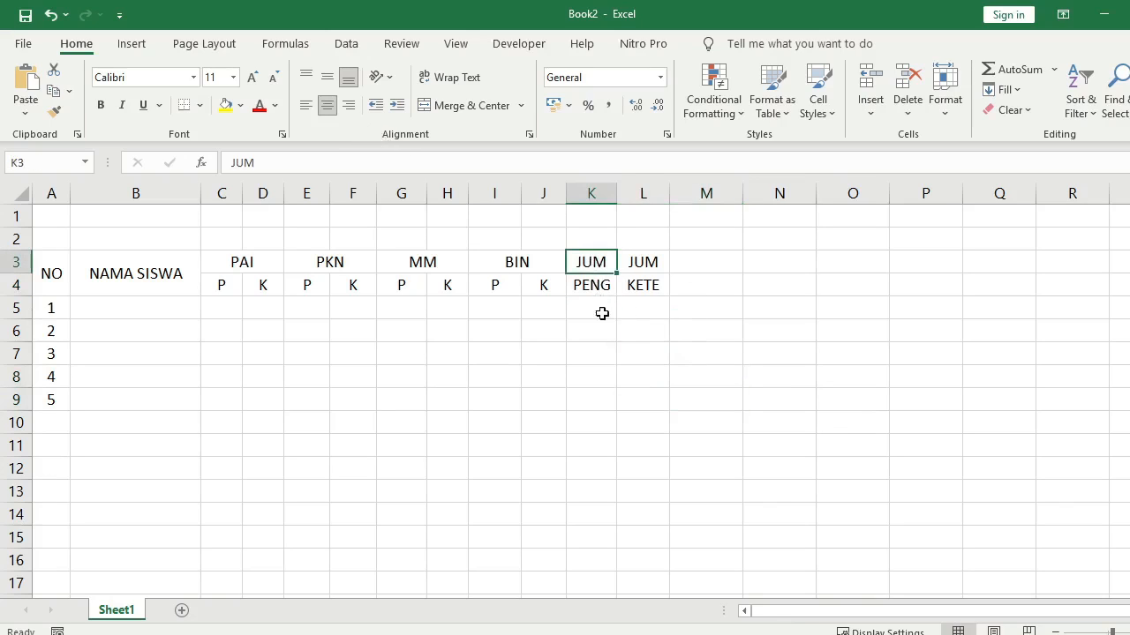
Enter the heading RATA2 in M3 and the subheading PENG in M4
{"action": "left_click", "coordinate": [642, 264]}
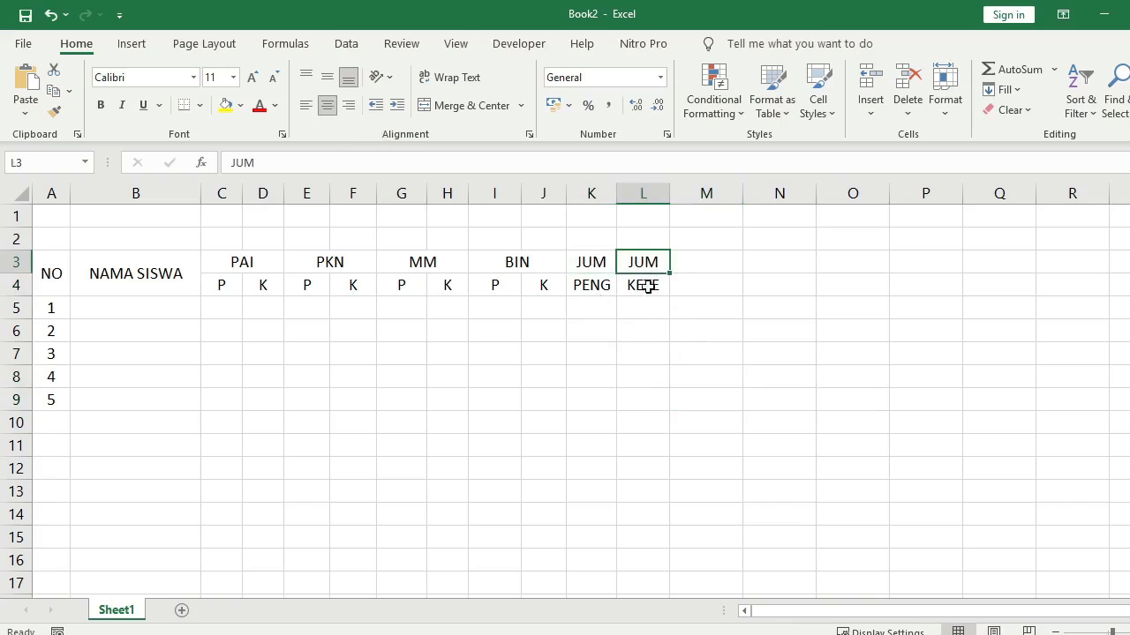
{"action": "left_click", "coordinate": [696, 261]}
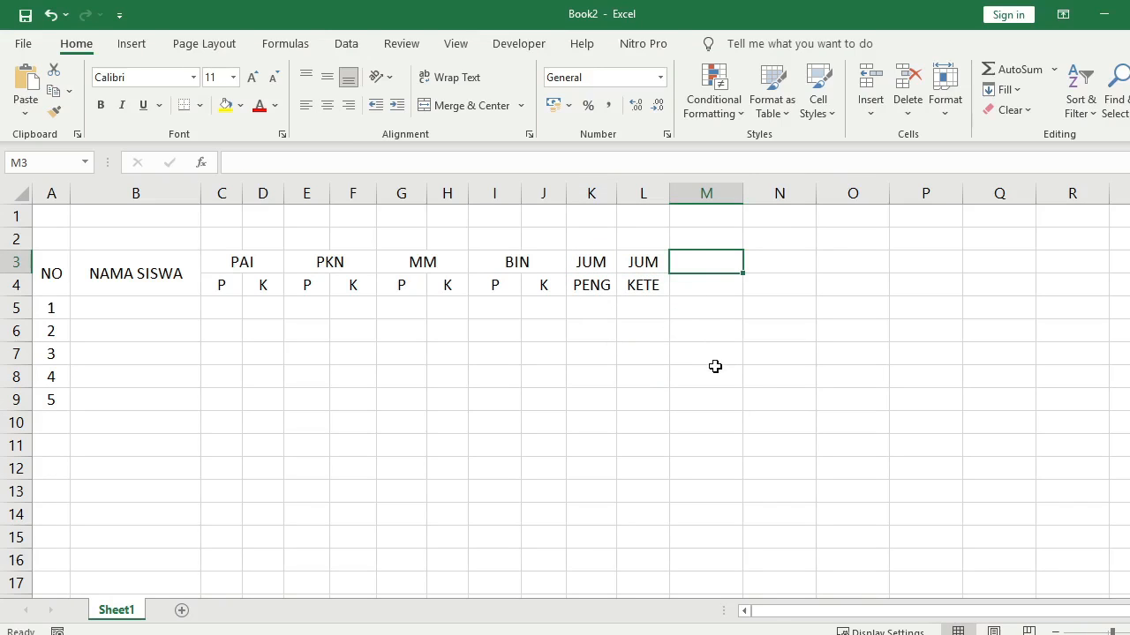
{"action": "type", "text": "JUM"}
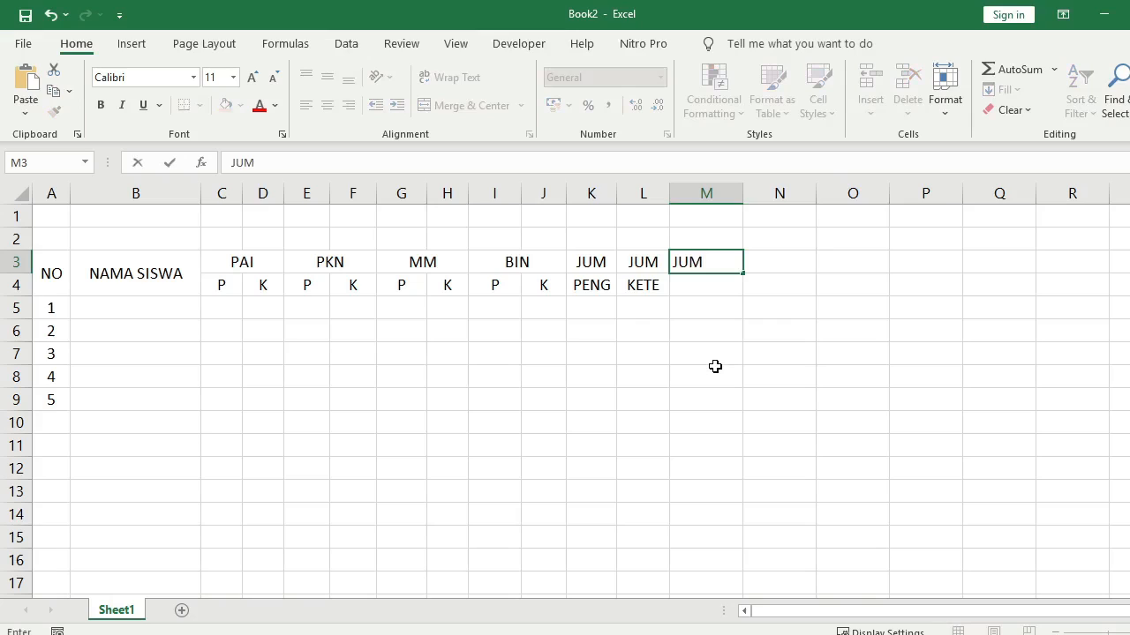
{"action": "type", "text": " PENG"}
{"action": "key", "text": "BackSpace"}
{"action": "key", "text": "BackSpace"}
{"action": "key", "text": "BackSpace"}
{"action": "key", "text": "BackSpace"}
{"action": "key", "text": "BackSpace"}
{"action": "type", "text": "RATA"}
{"action": "key", "text": "Return"}
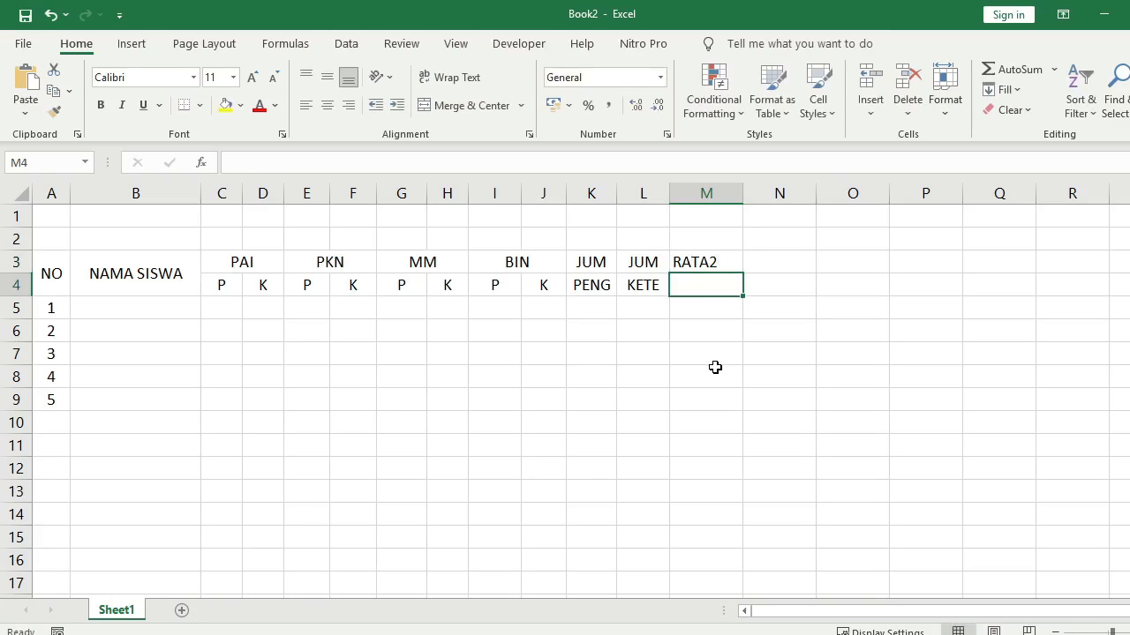
{"action": "type", "text": "PENG"}
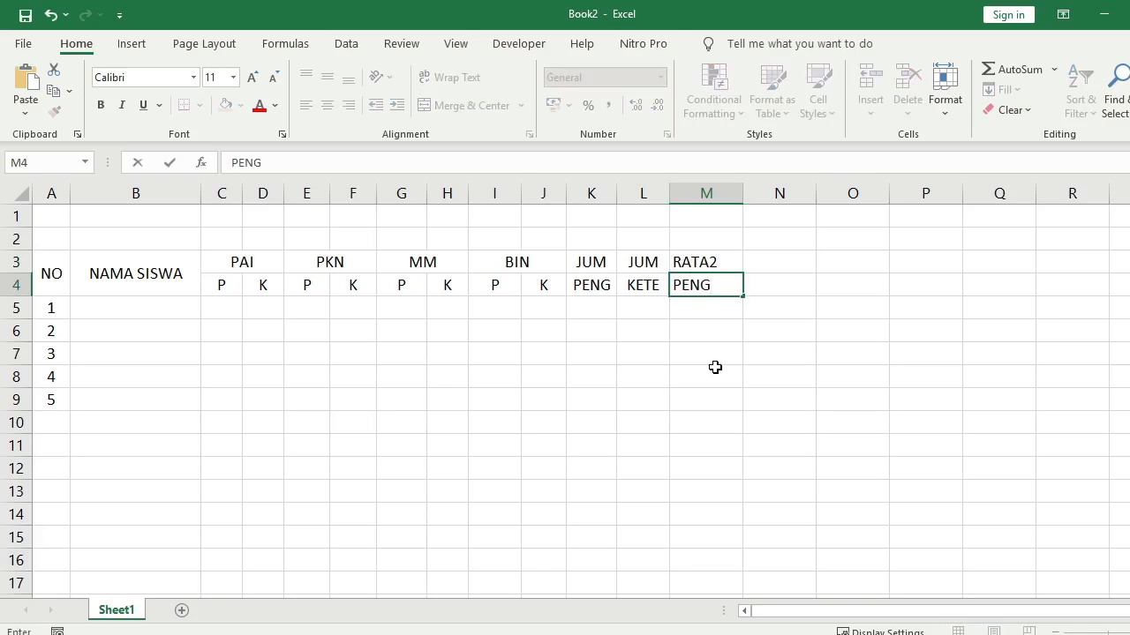
{"action": "key", "text": "Tab"}
Enter the heading RATA2 in N3 and the subheading KETE in N4
{"action": "left_click", "coordinate": [774, 263]}
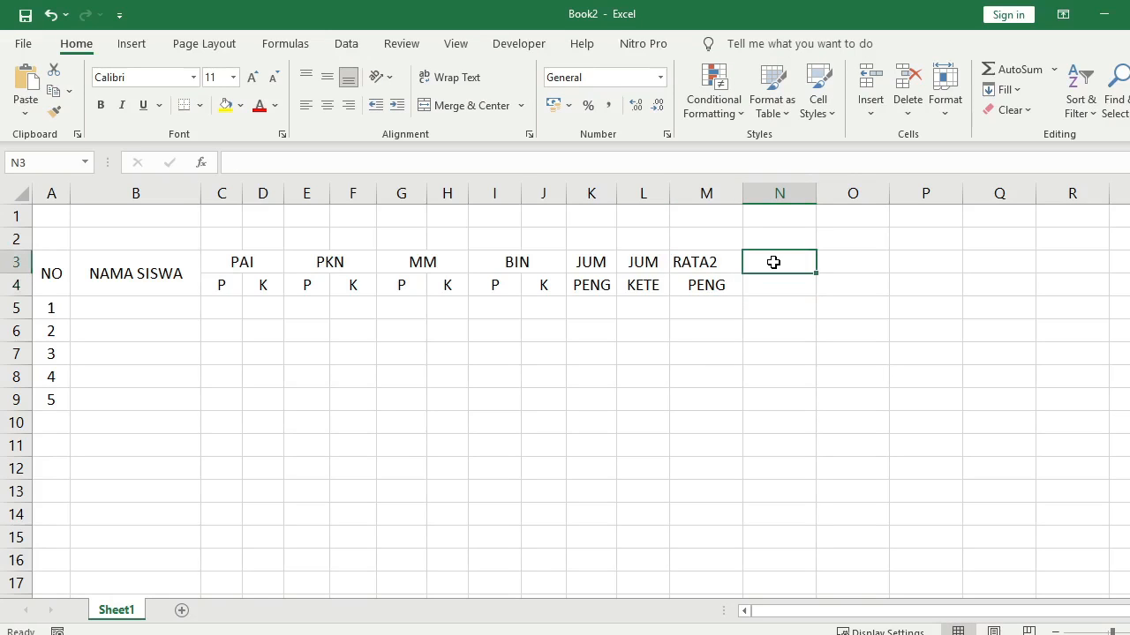
{"action": "type", "text": "RATA"}
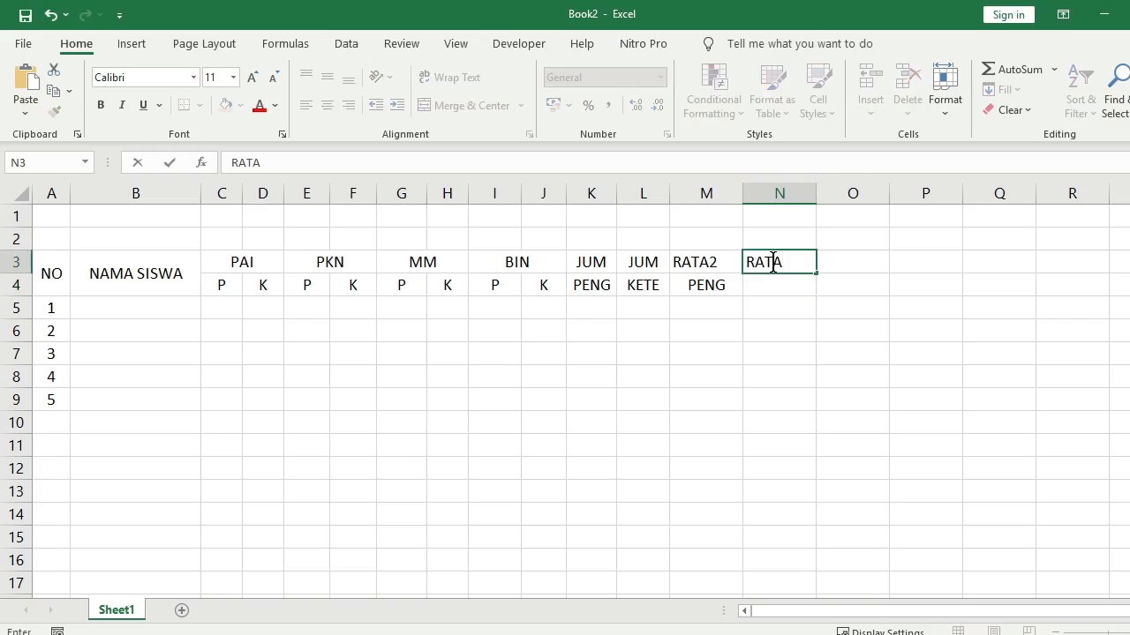
{"action": "type", "text": "2"}
{"action": "key", "text": "Return"}
{"action": "type", "text": "KETE"}
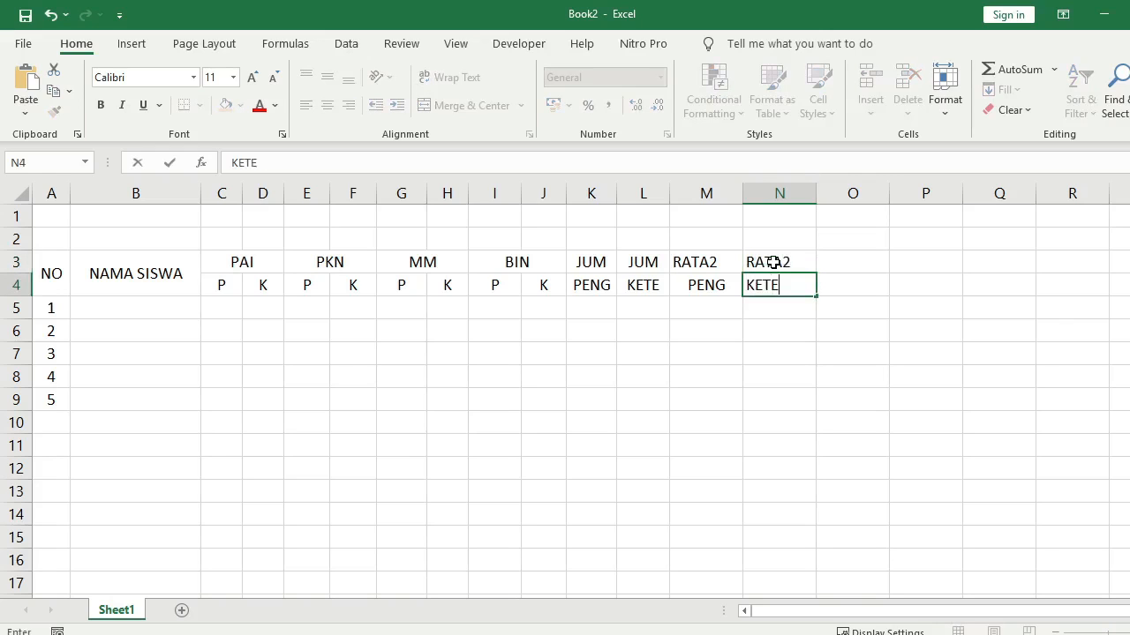
{"action": "left_click", "coordinate": [782, 348]}
Center the RATA2 headings and their subheadings horizontally in M3:N4
{"action": "left_click_drag", "start_coordinate": [716, 261], "coordinate": [738, 280]}
{"action": "left_click", "coordinate": [328, 106]}
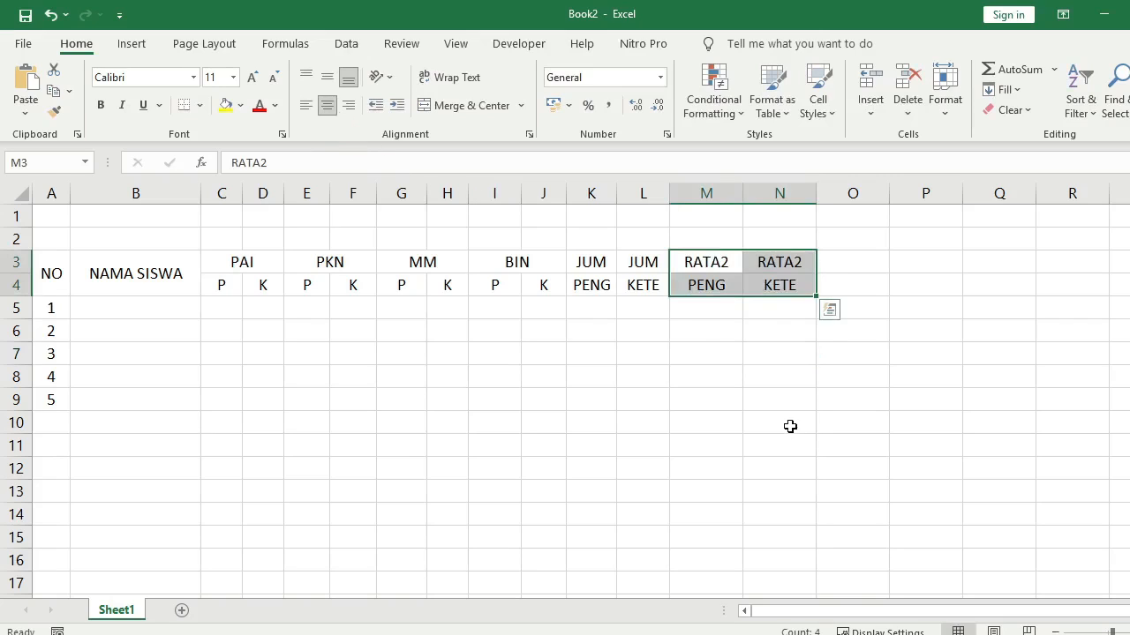
{"action": "left_click", "coordinate": [789, 426]}
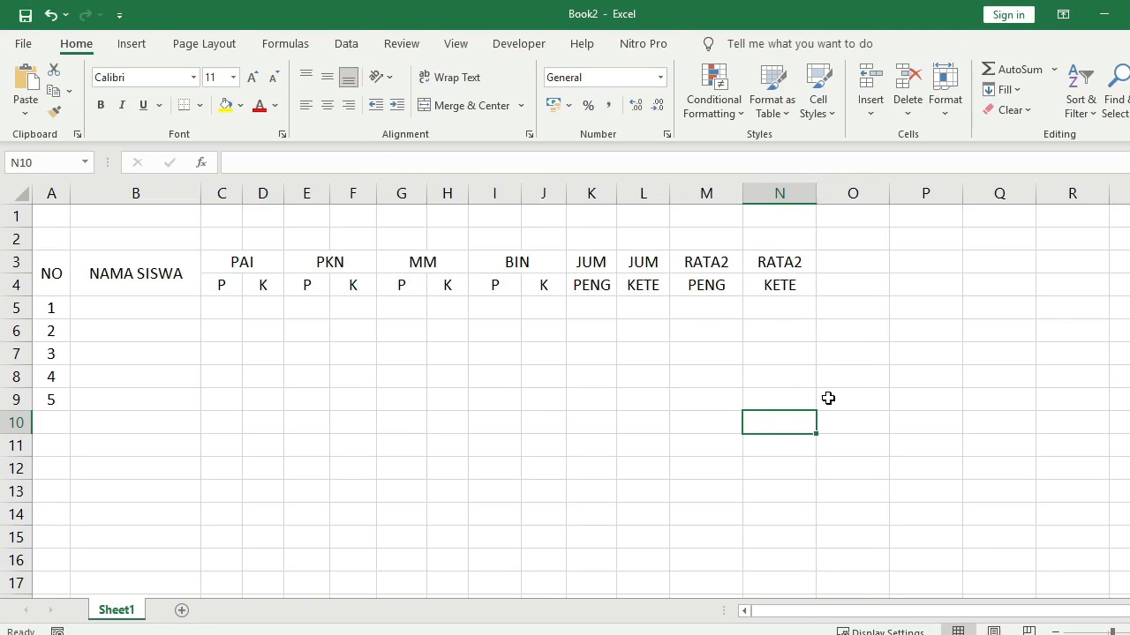
Label the two RATA2 columns by entering A in M2 and B in N2
{"action": "left_click", "coordinate": [837, 259]}
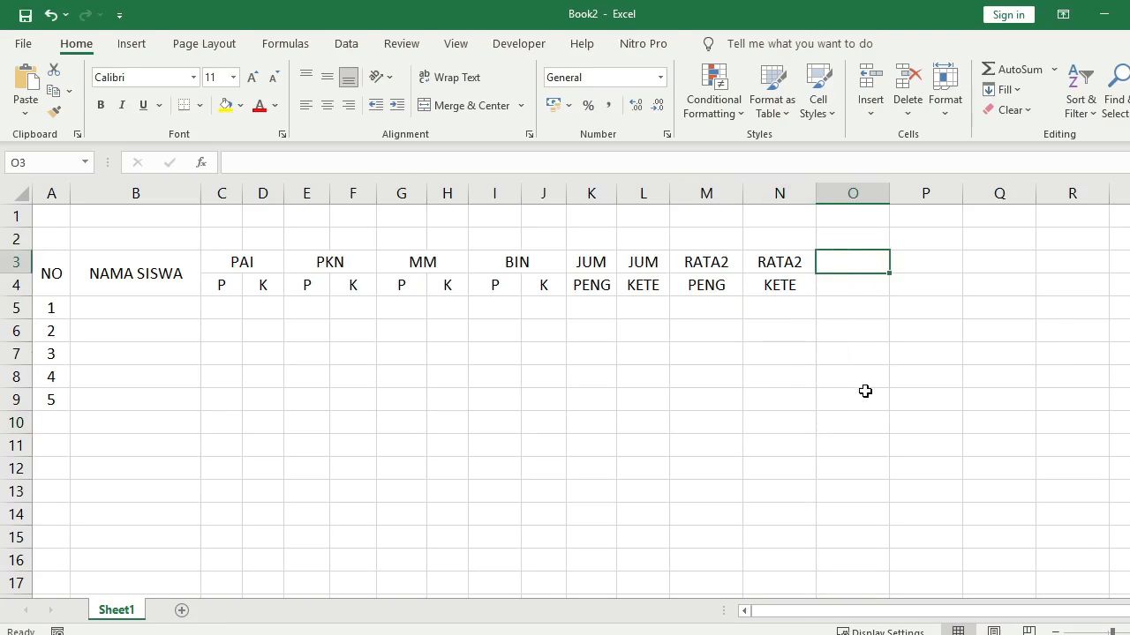
{"action": "left_click", "coordinate": [709, 246]}
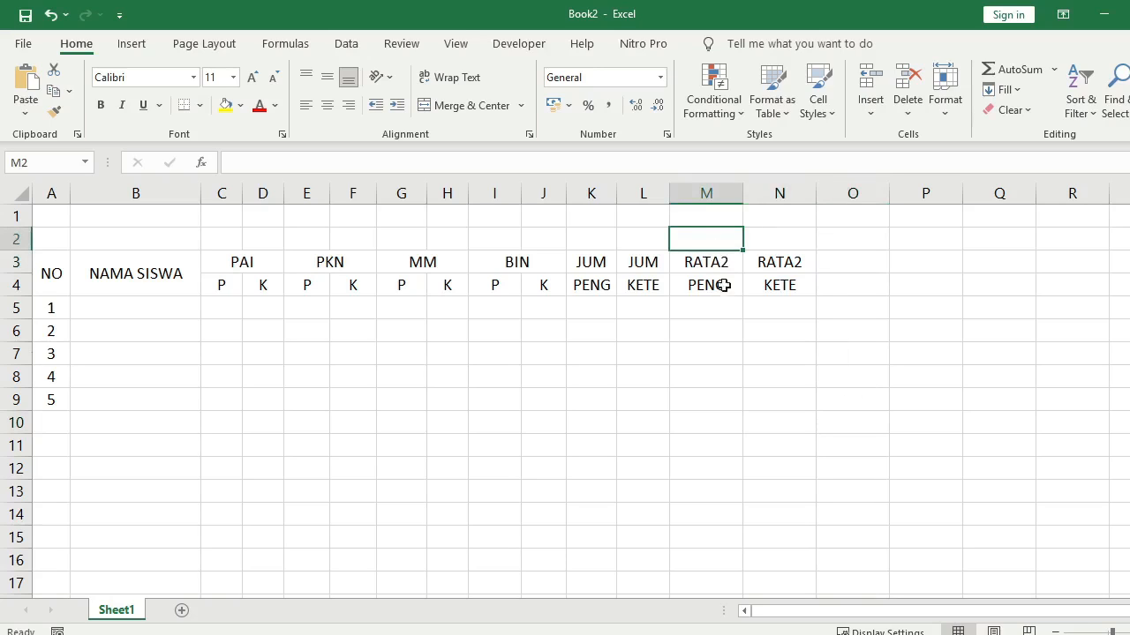
{"action": "type", "text": "A"}
{"action": "left_click", "coordinate": [779, 238]}
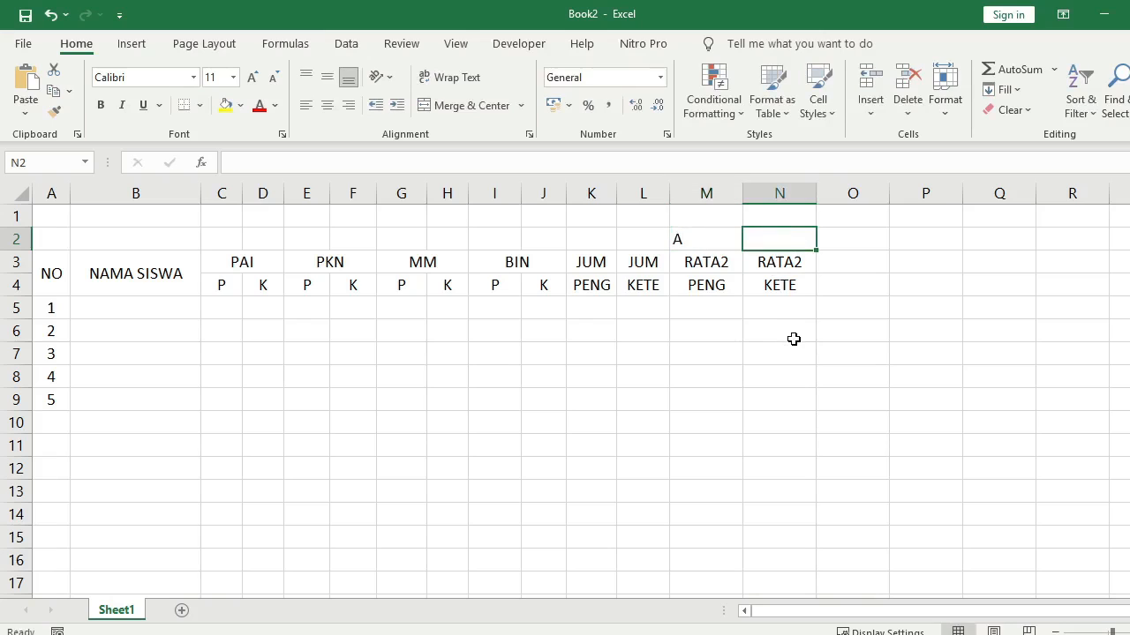
{"action": "type", "text": "B"}
{"action": "left_click", "coordinate": [773, 375]}
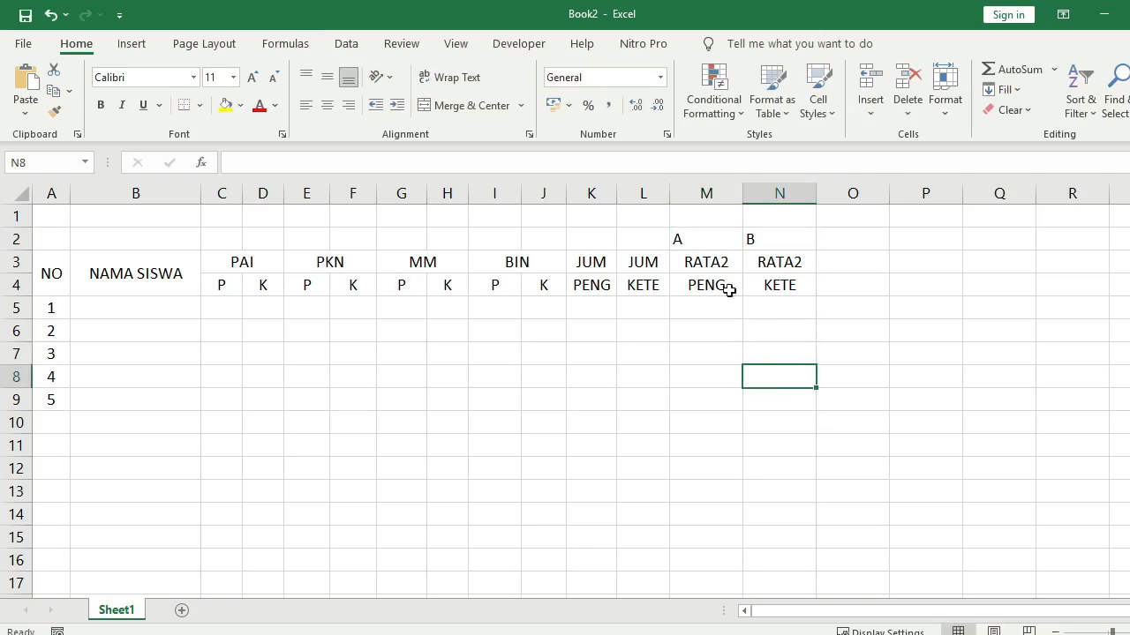
Center the A and B labels horizontally in M2:N2
{"action": "left_click", "coordinate": [737, 240]}
{"action": "left_click_drag", "start_coordinate": [741, 236], "coordinate": [772, 239]}
{"action": "left_click", "coordinate": [327, 104]}
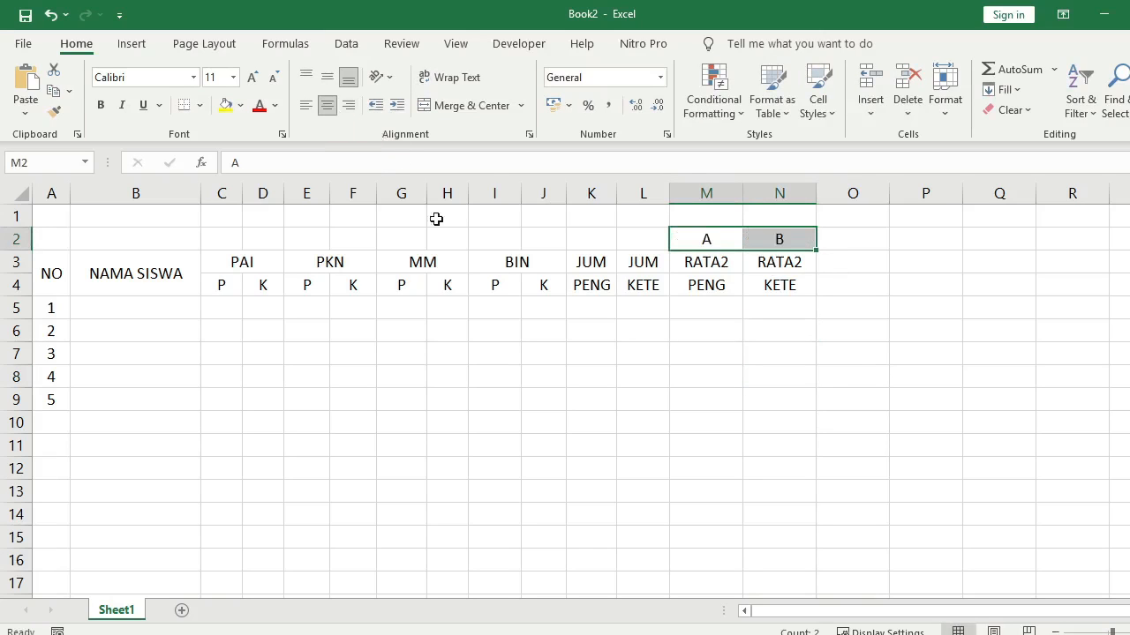
{"action": "left_click", "coordinate": [753, 382]}
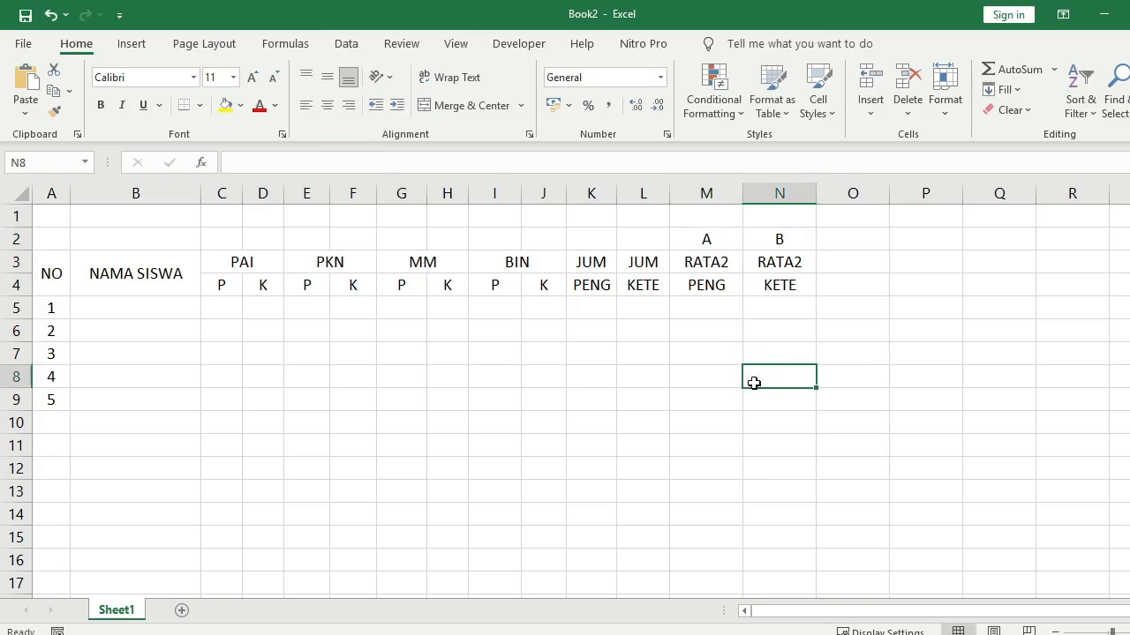
Add the heading A+B in column O, merged across O3:O4 and centered horizontally and vertically
{"action": "left_click", "coordinate": [841, 263]}
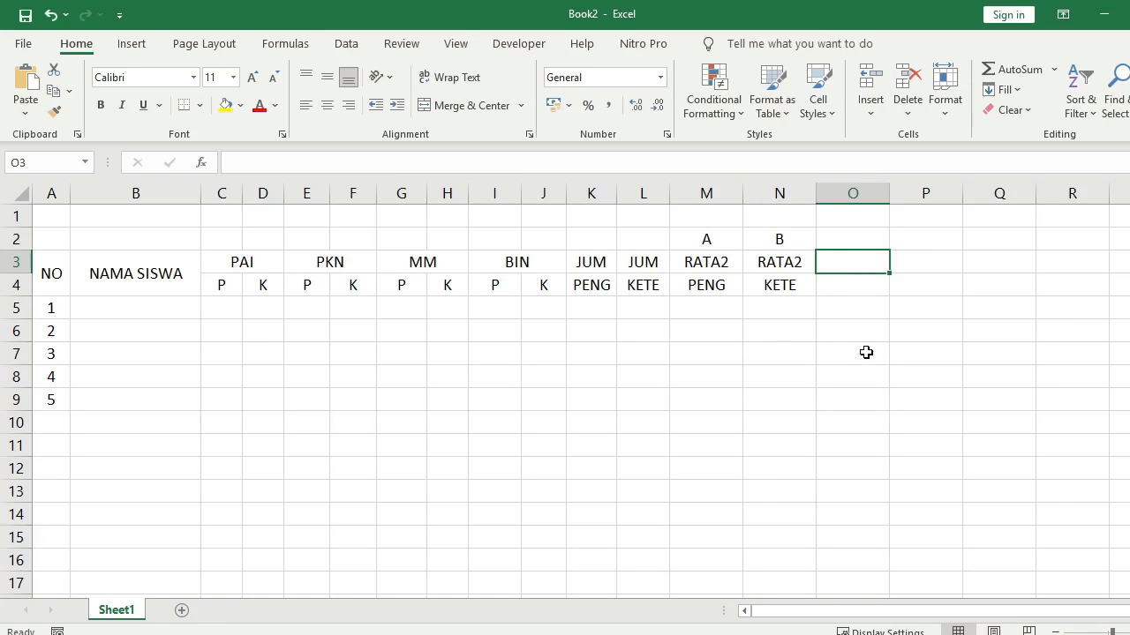
{"action": "type", "text": "A+B"}
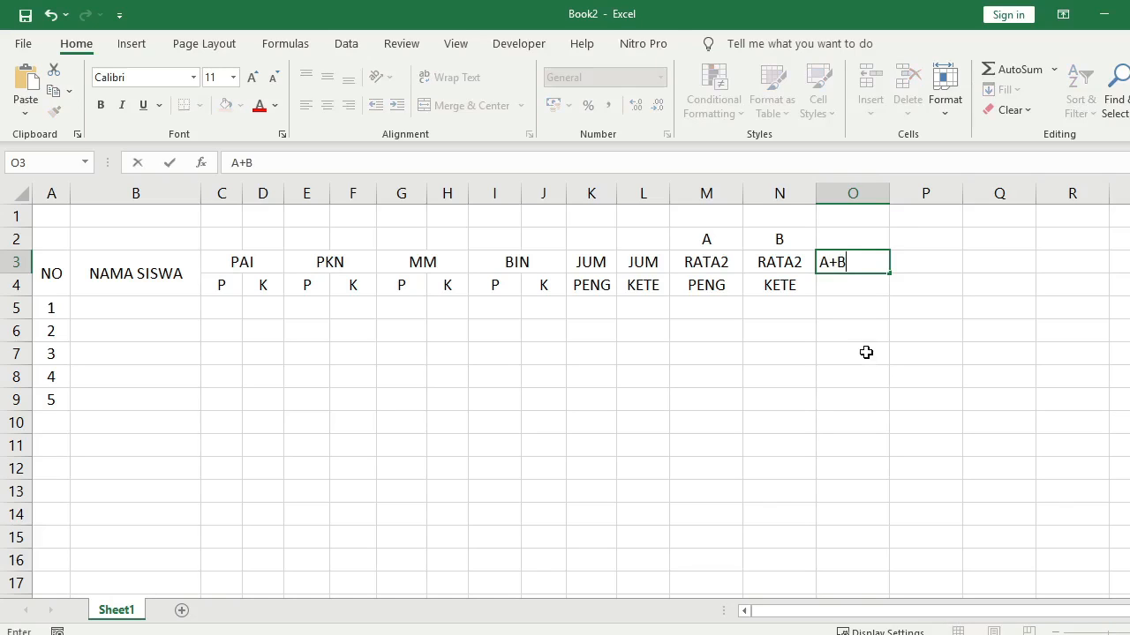
{"action": "key", "text": "Return"}
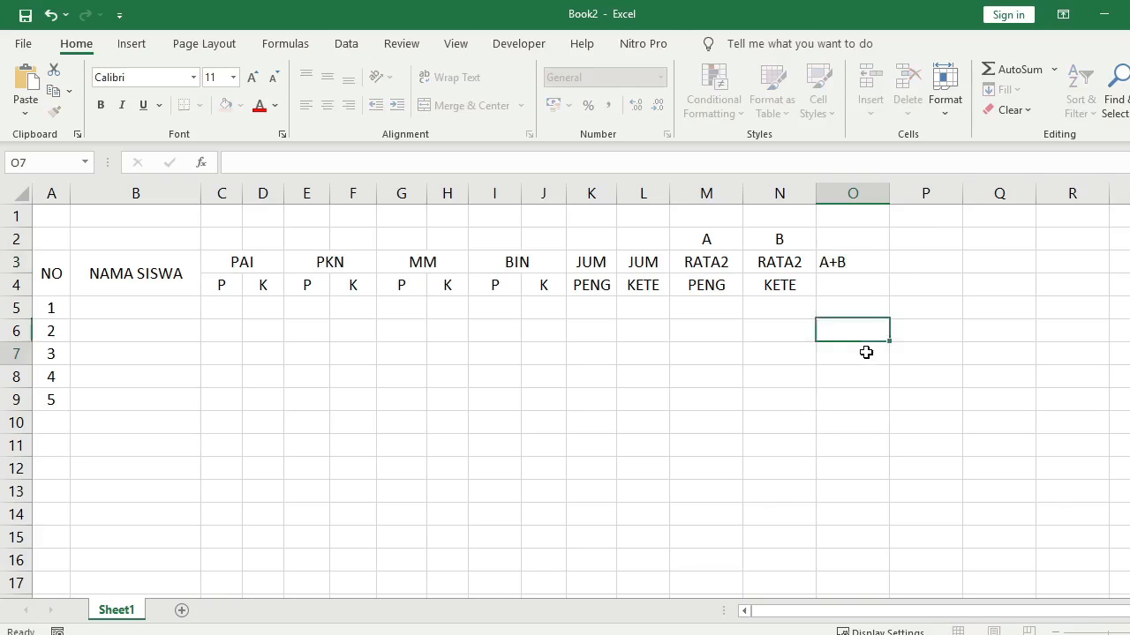
{"action": "left_click_drag", "start_coordinate": [853, 263], "coordinate": [856, 280]}
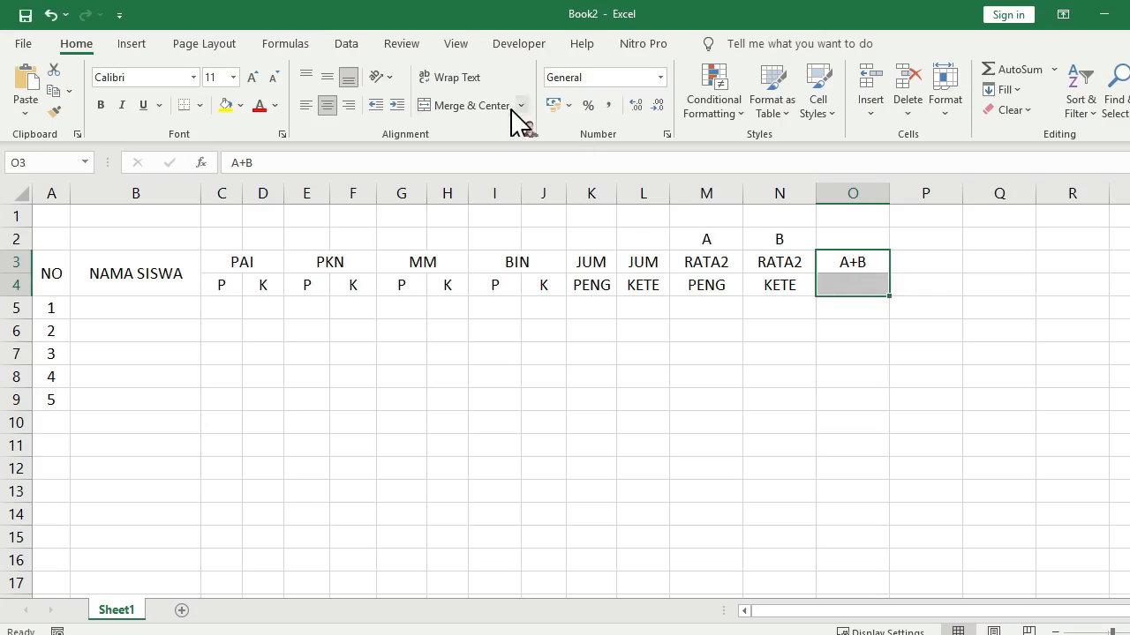
{"action": "left_click", "coordinate": [468, 106]}
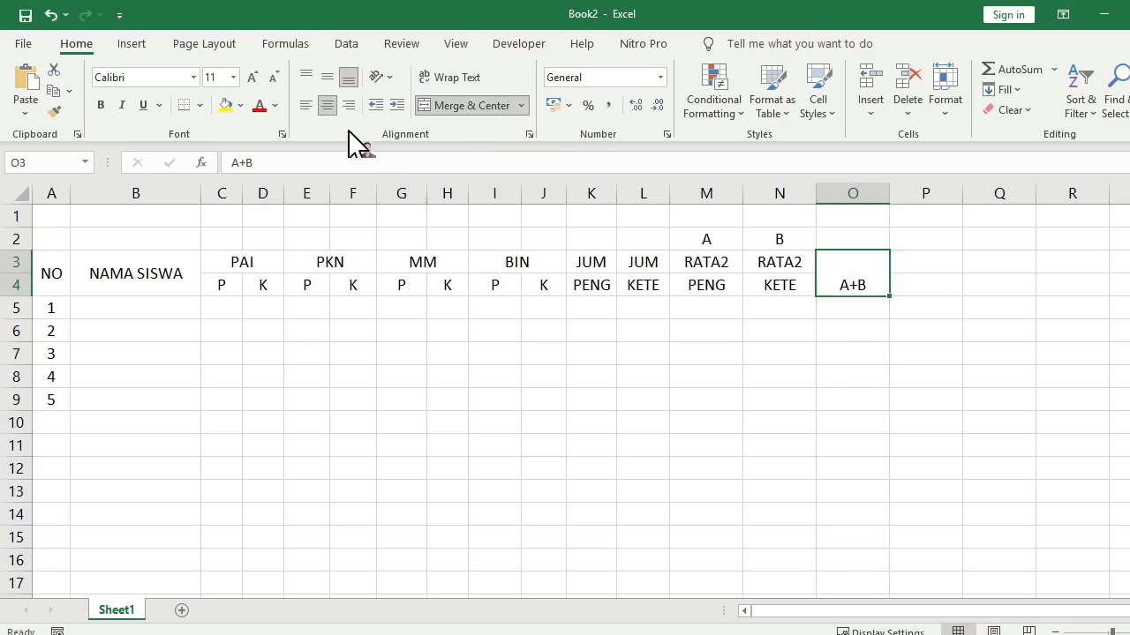
{"action": "left_click", "coordinate": [327, 78]}
{"action": "left_click", "coordinate": [899, 397]}
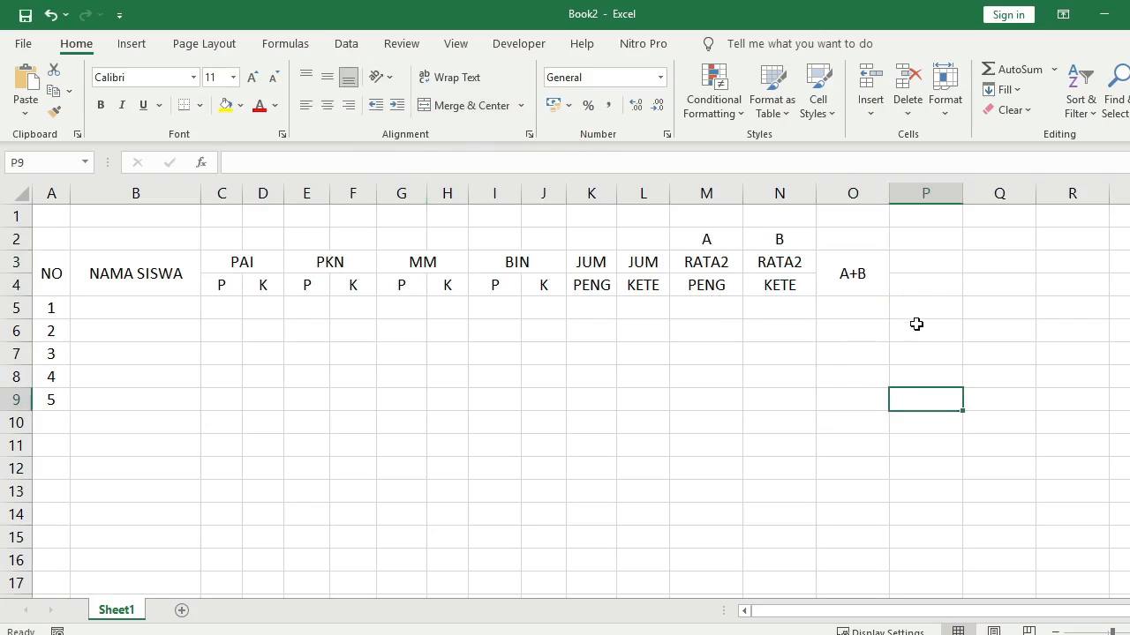
Add the heading RANK in column P, merged across P3:P4 and centered horizontally and vertically
{"action": "left_click", "coordinate": [916, 263]}
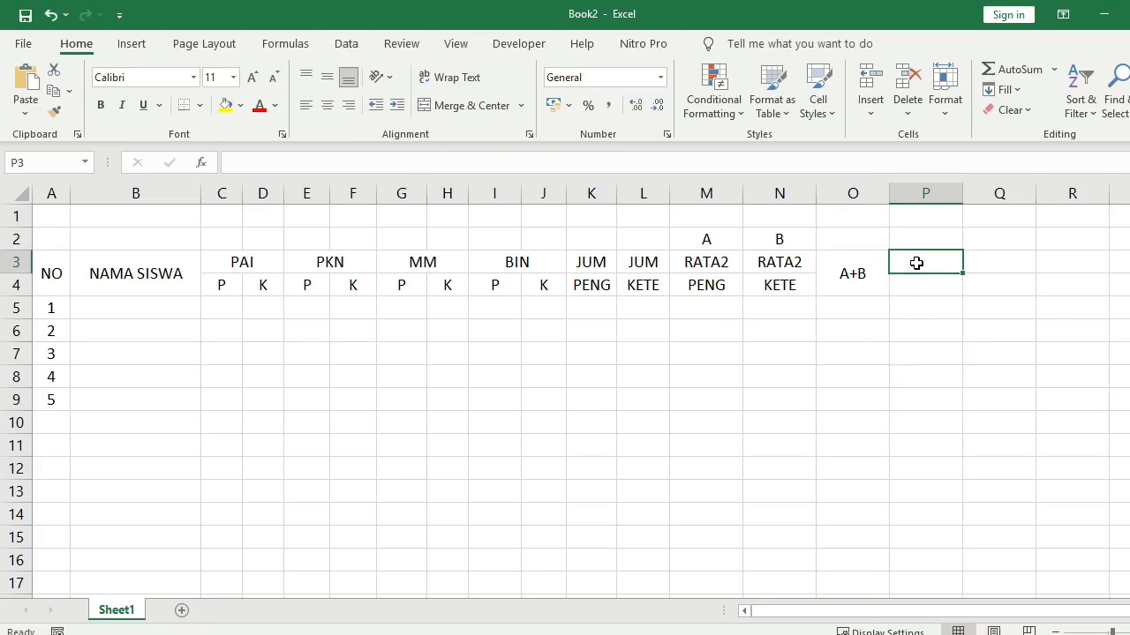
{"action": "mouse_move", "coordinate": [916, 263]}
{"action": "left_mouse_down"}
{"action": "mouse_move", "coordinate": [915, 297]}
{"action": "mouse_move", "coordinate": [922, 268]}
{"action": "left_mouse_up"}
{"action": "type", "text": "RANK"}
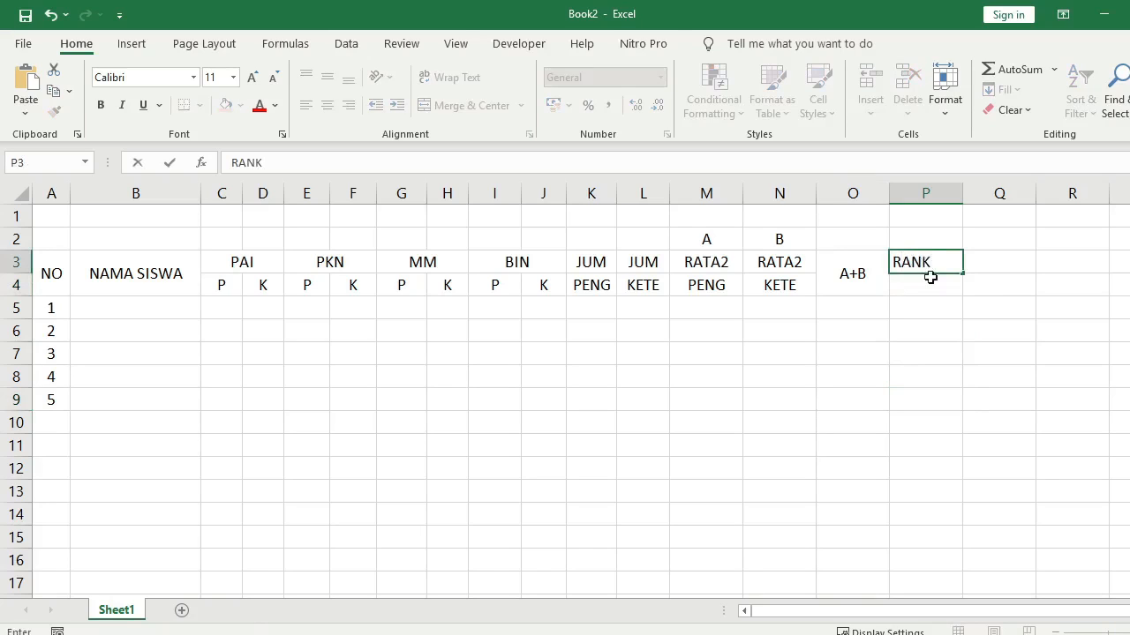
{"action": "left_click", "coordinate": [957, 418]}
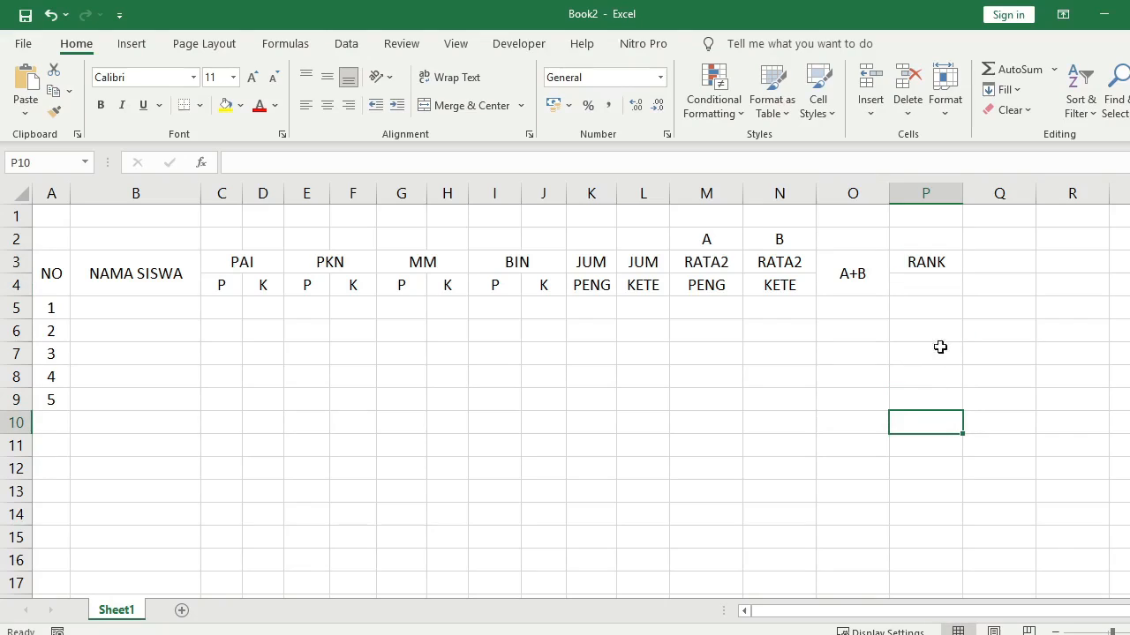
{"action": "left_click_drag", "start_coordinate": [923, 262], "coordinate": [926, 283]}
{"action": "left_click", "coordinate": [438, 106]}
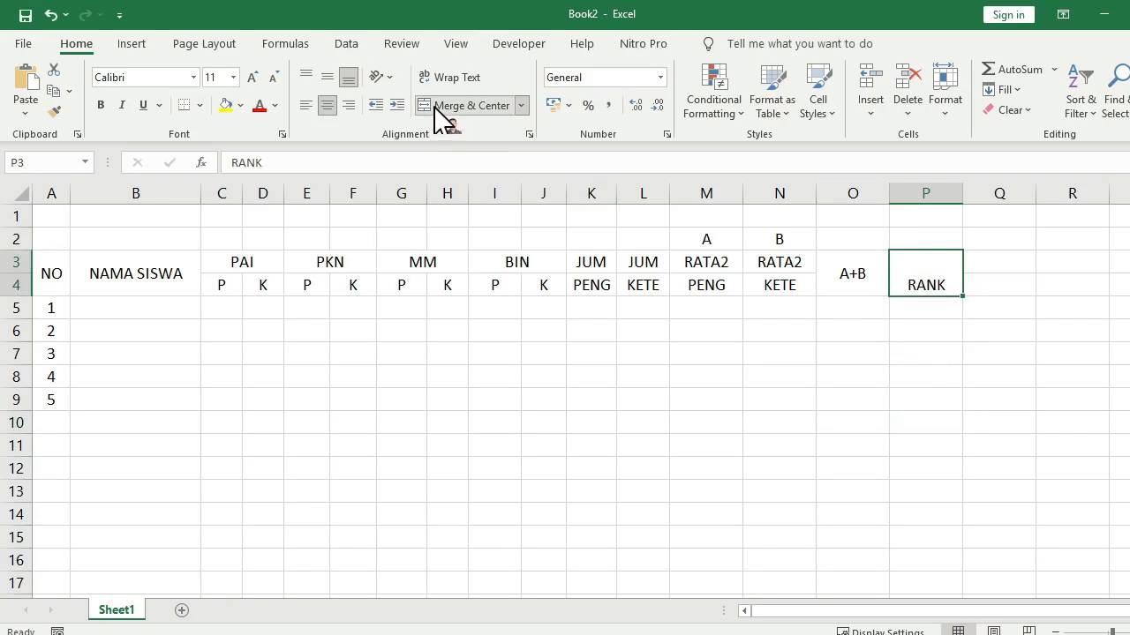
{"action": "left_click", "coordinate": [327, 77]}
{"action": "left_click", "coordinate": [850, 369]}
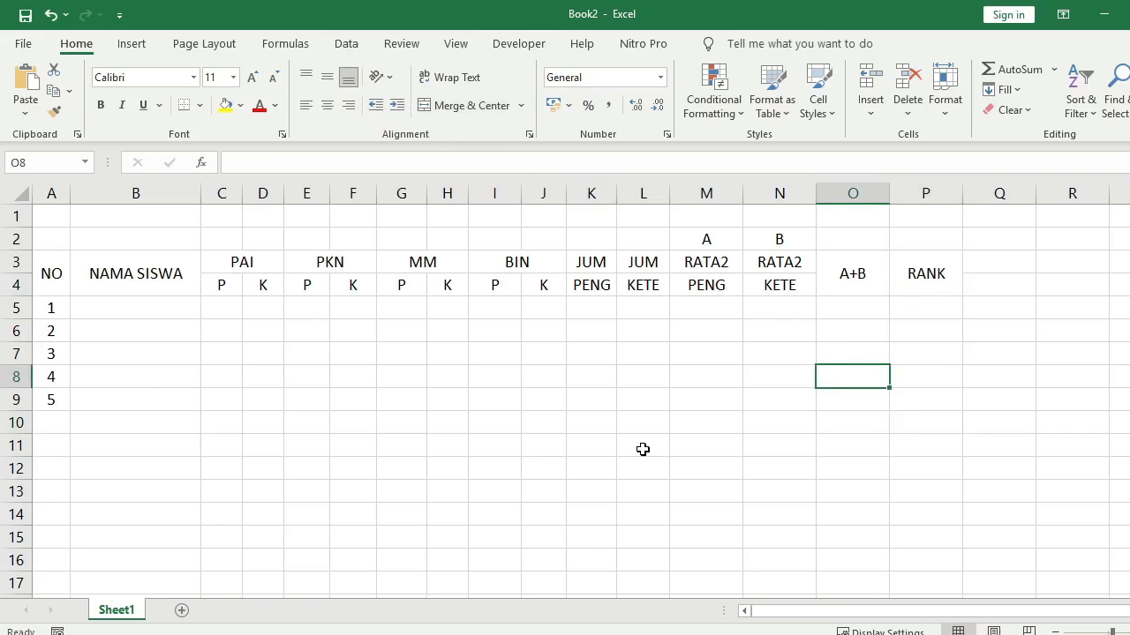
{"action": "left_click", "coordinate": [253, 265]}
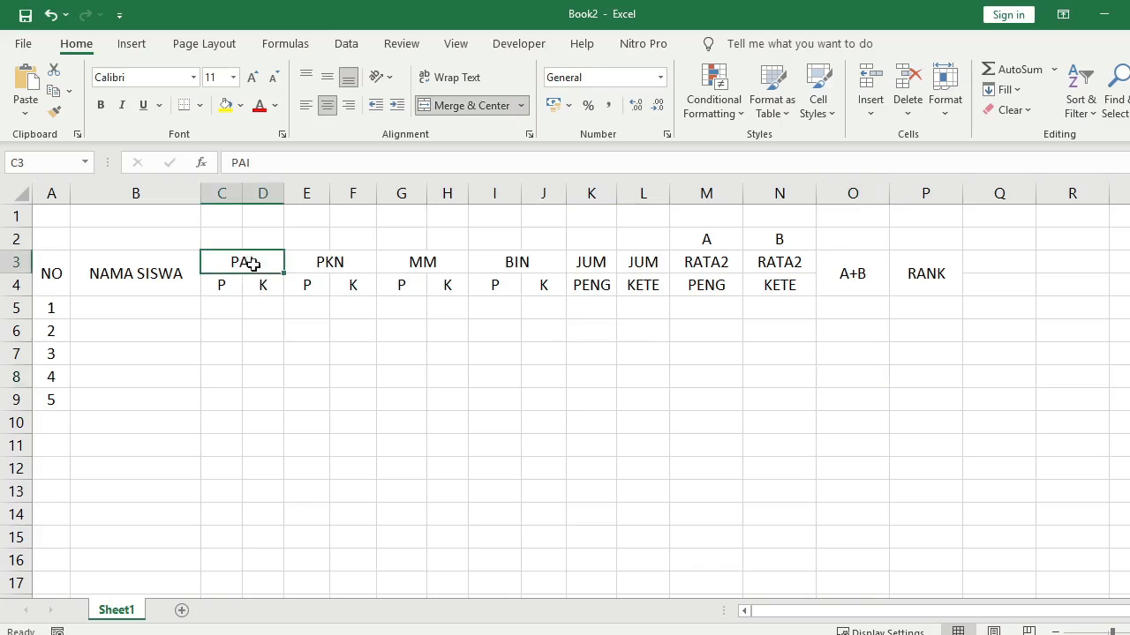
{"action": "left_click", "coordinate": [337, 267]}
{"action": "left_click", "coordinate": [451, 267]}
{"action": "left_click", "coordinate": [530, 266]}
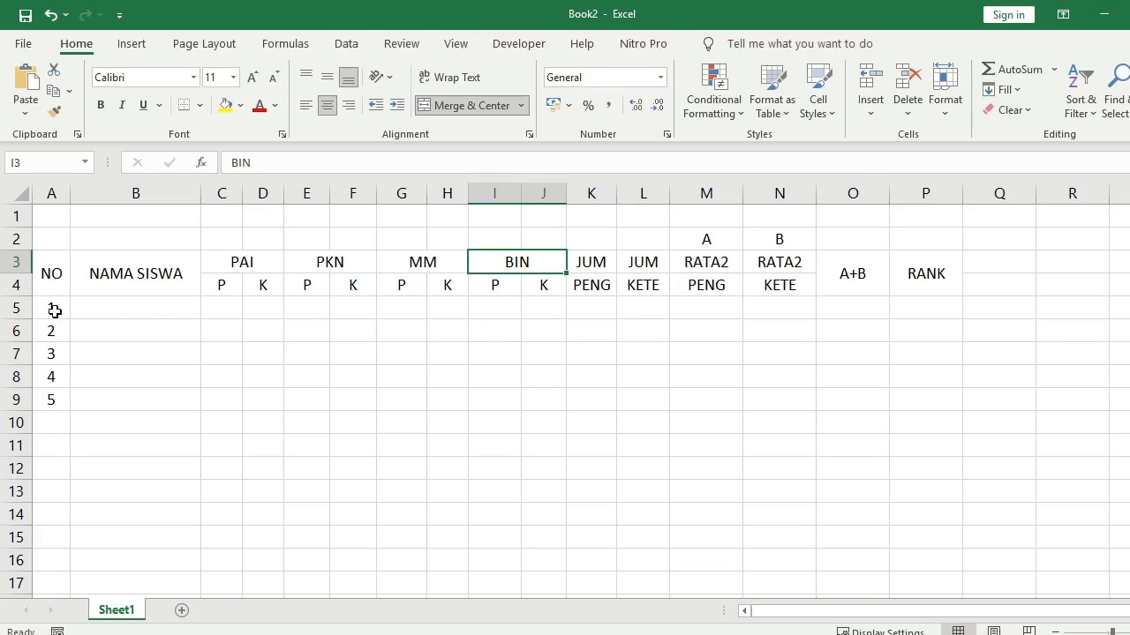
Apply All Borders to the whole grade table in A3:P9
{"action": "left_click_drag", "start_coordinate": [49, 273], "coordinate": [907, 407]}
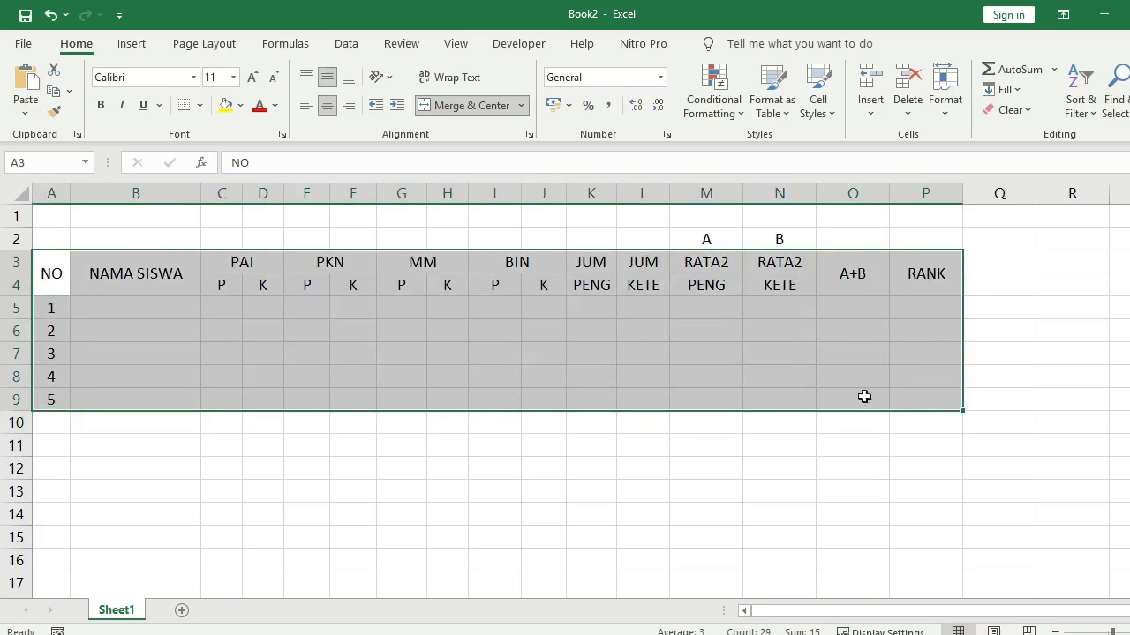
{"action": "left_click", "coordinate": [200, 105]}
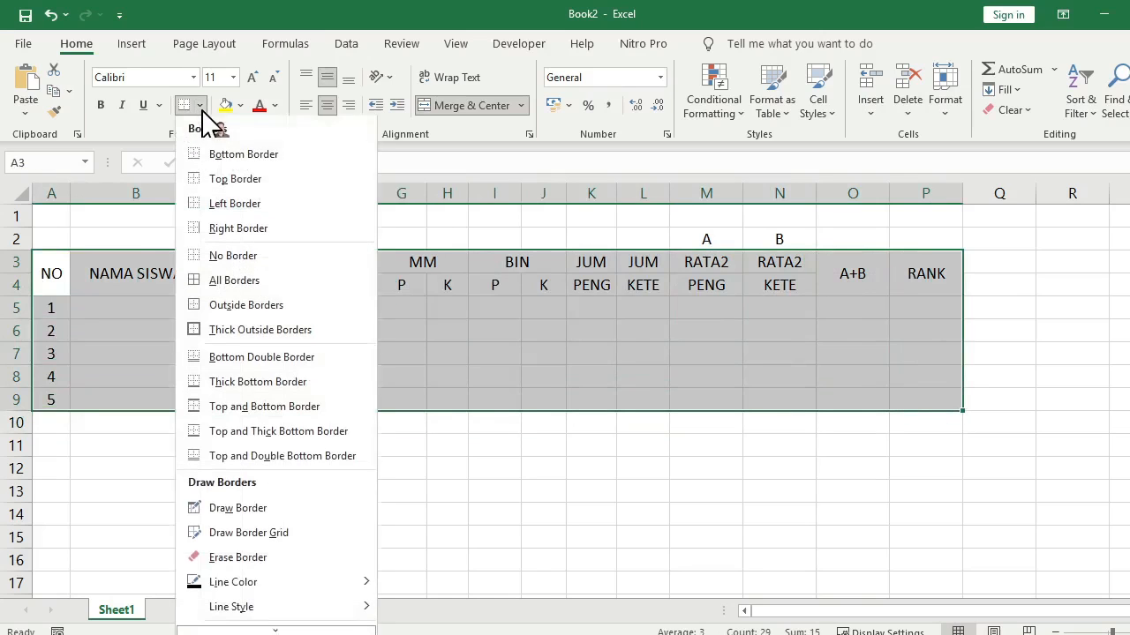
{"action": "left_click", "coordinate": [245, 283]}
{"action": "left_click", "coordinate": [532, 469]}
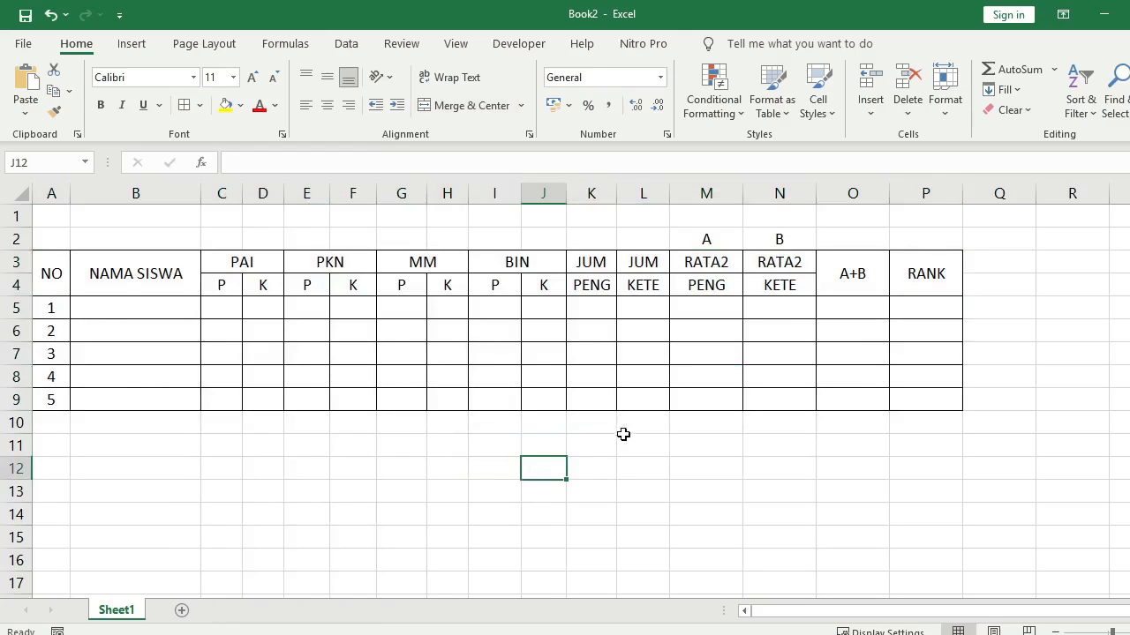
{"action": "left_click", "coordinate": [397, 504]}
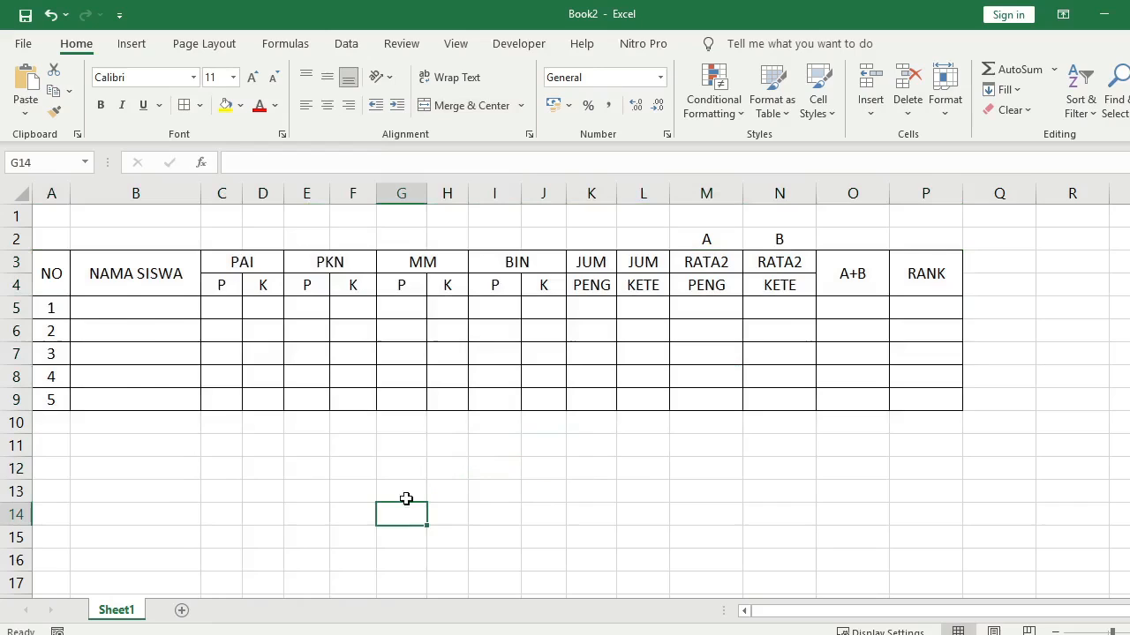
Enter the first student's name in B5 under NAMA SISWA
{"action": "left_click", "coordinate": [162, 311]}
{"action": "type", "text": "SAL"}
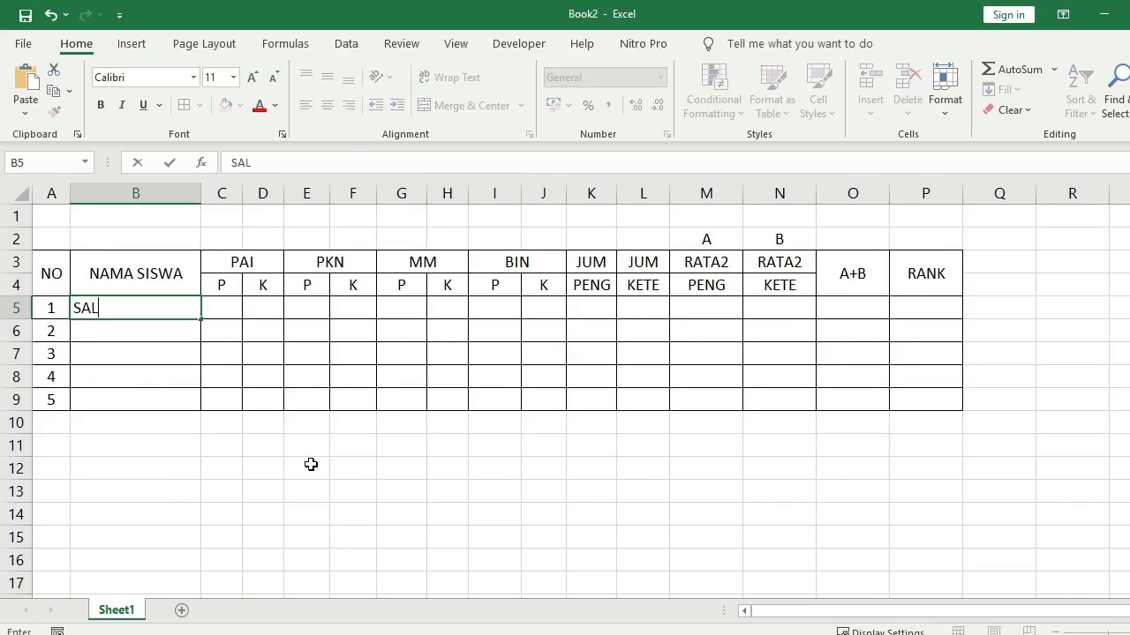
{"action": "type", "text": "SABILA"}
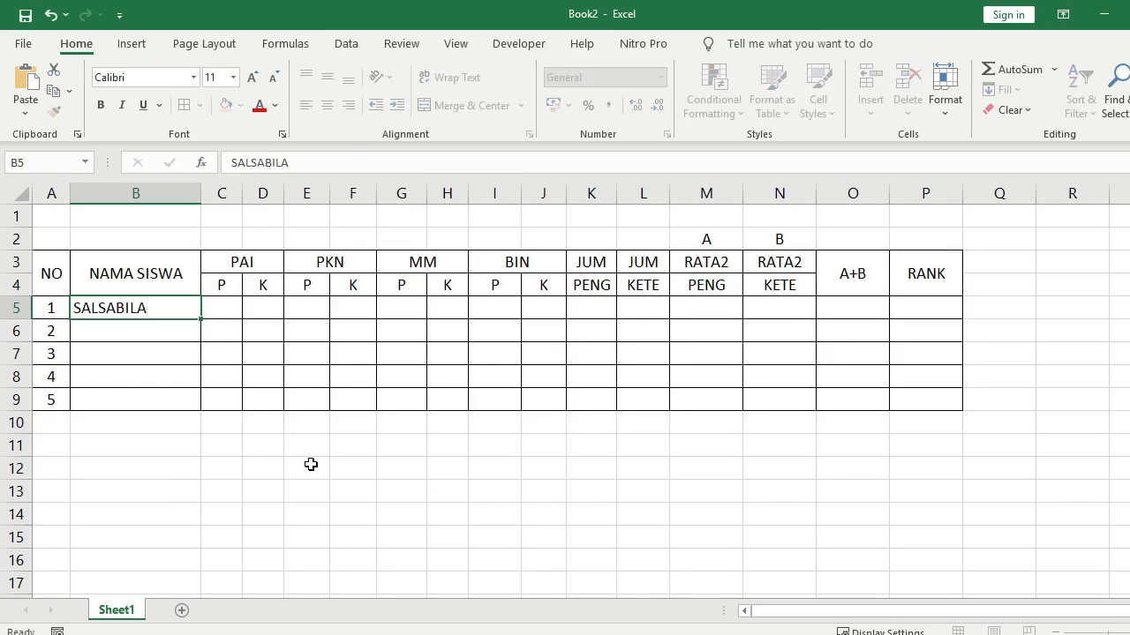
Enter the remaining four students' names in B6:B9 under NAMA SISWA
{"action": "key", "text": "Return"}
{"action": "type", "text": "RI"}
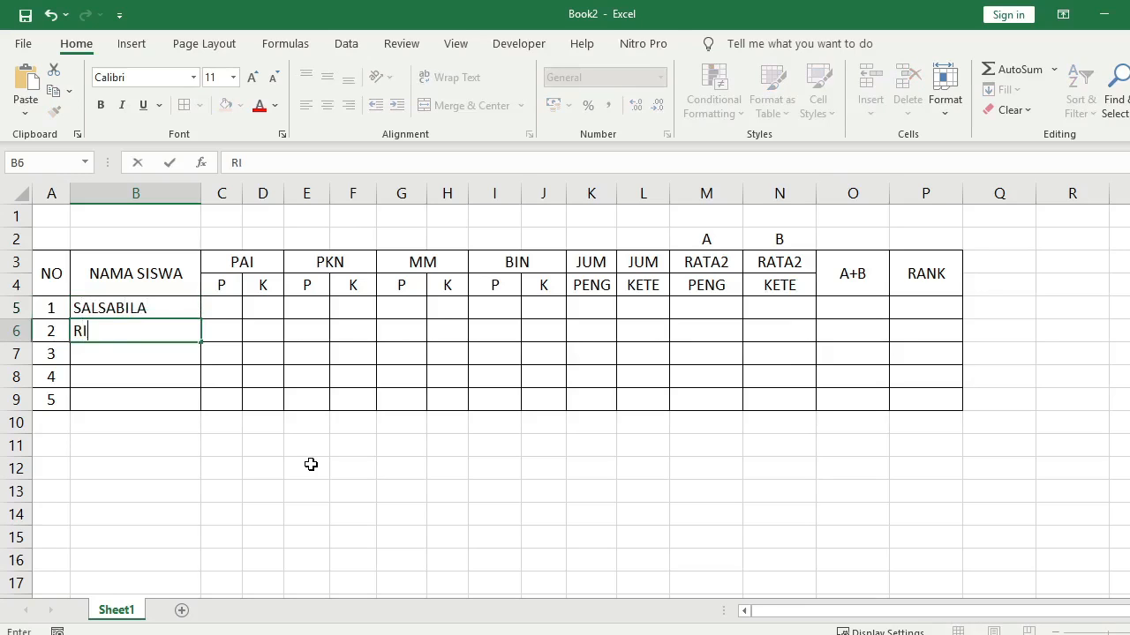
{"action": "type", "text": "DUAN"}
{"action": "key", "text": "Return"}
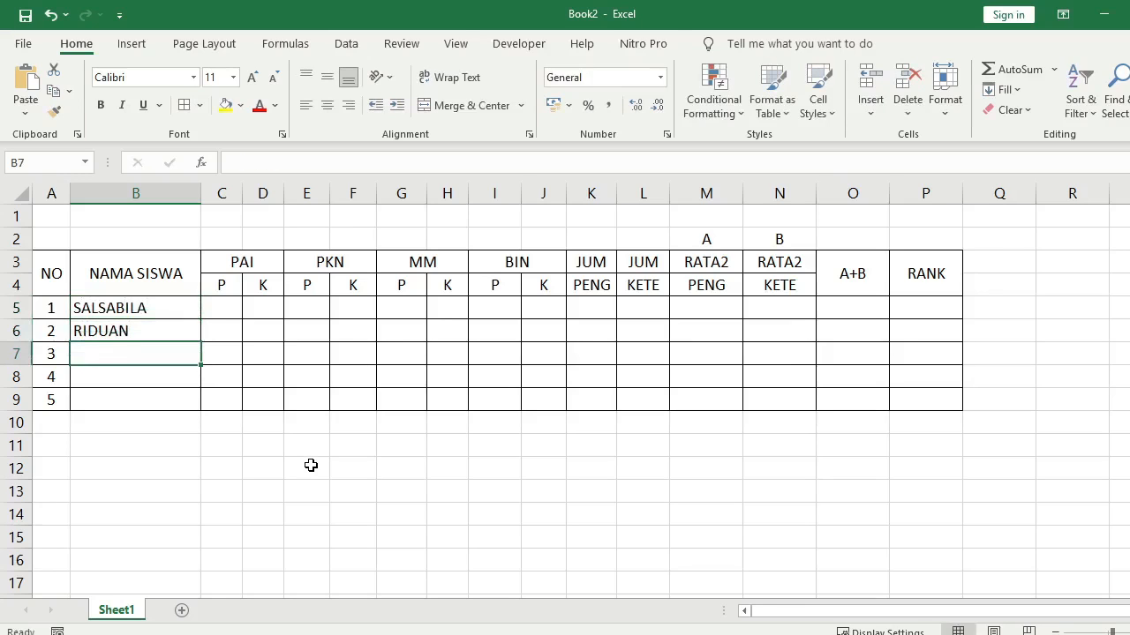
{"action": "type", "text": "ANTONI"}
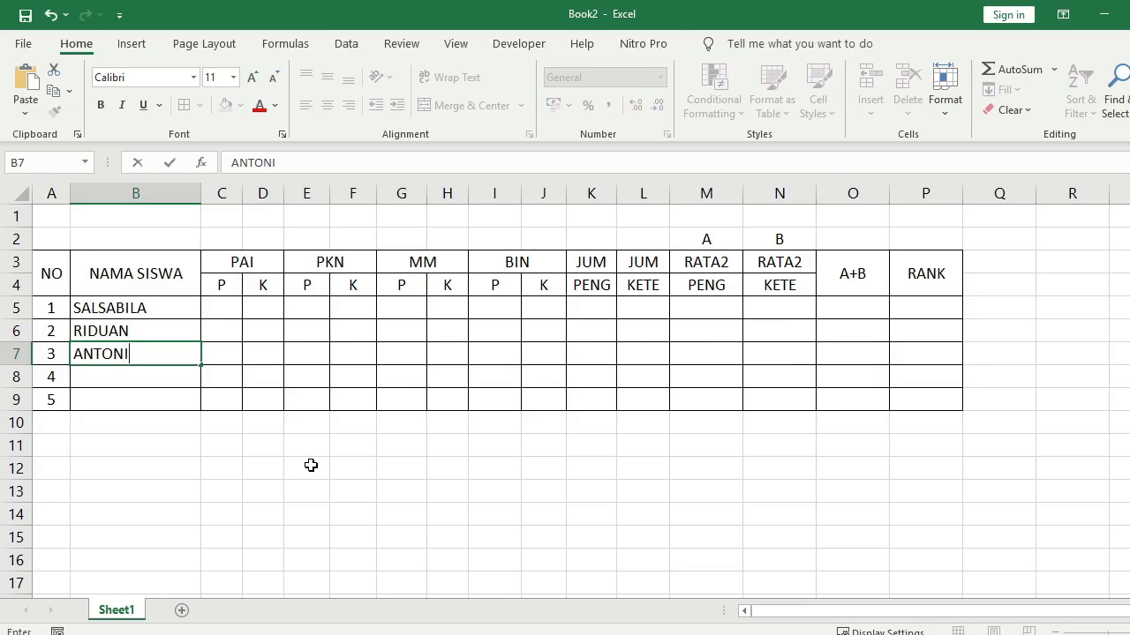
{"action": "key", "text": "Return"}
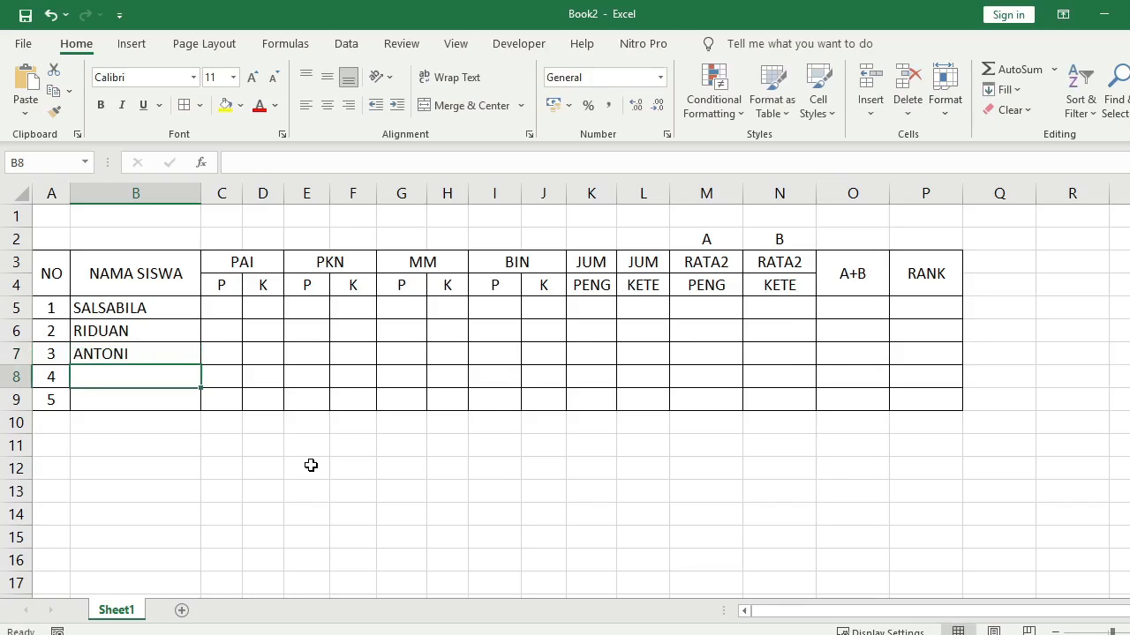
{"action": "type", "text": "RAMA"}
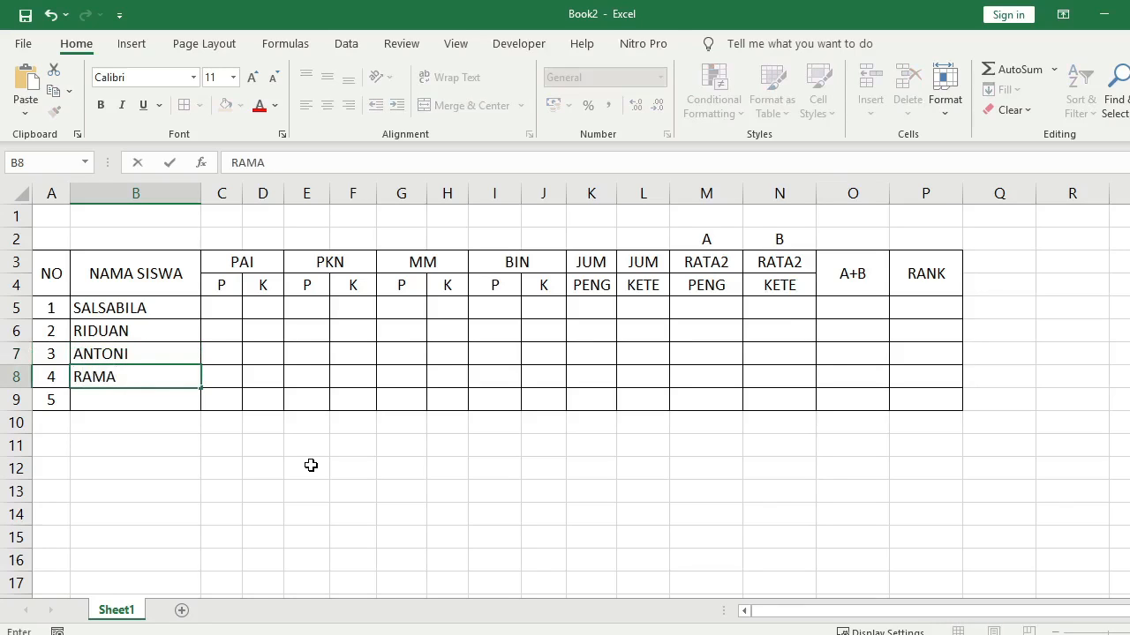
{"action": "type", "text": "YANA"}
{"action": "key", "text": "Return"}
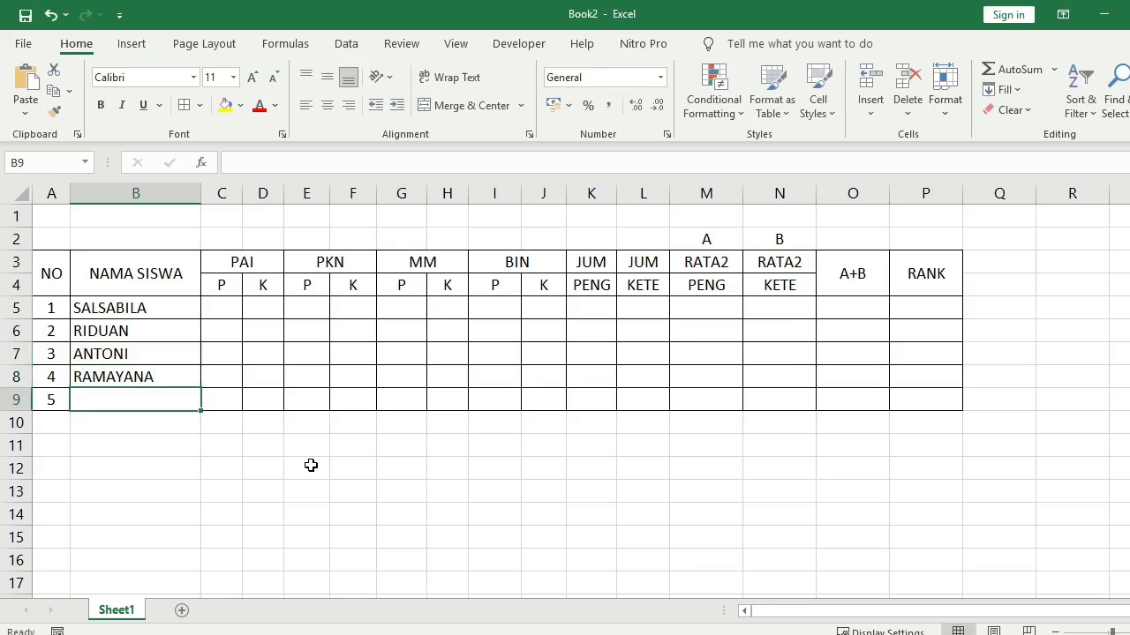
{"action": "type", "text": "WAWAN S"}
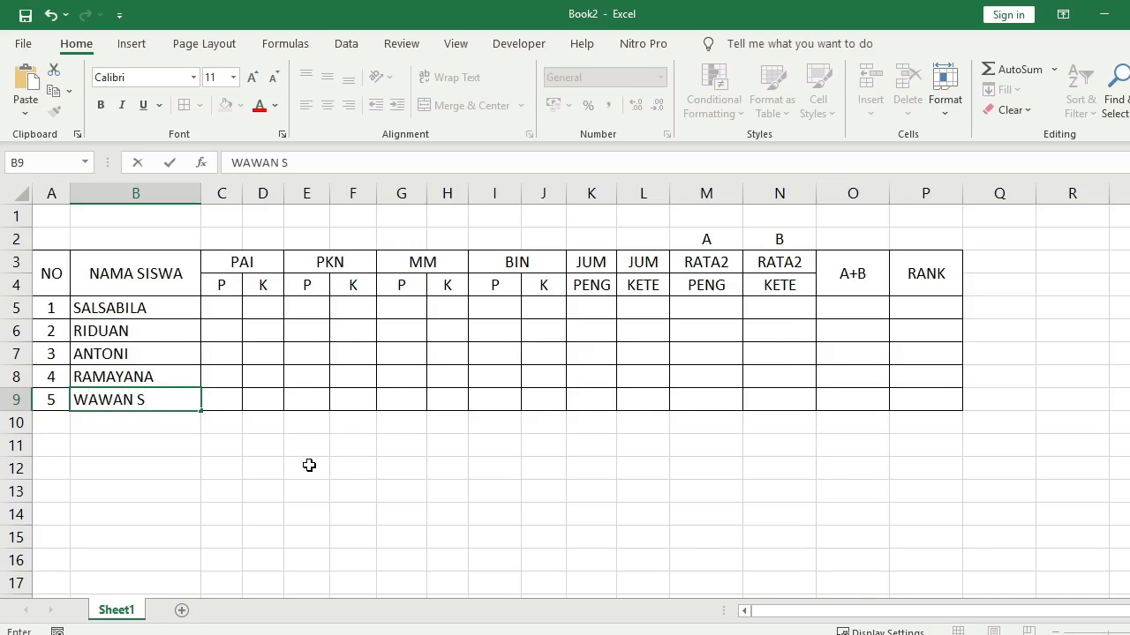
{"action": "key", "text": "Return"}
{"action": "left_click", "coordinate": [298, 489]}
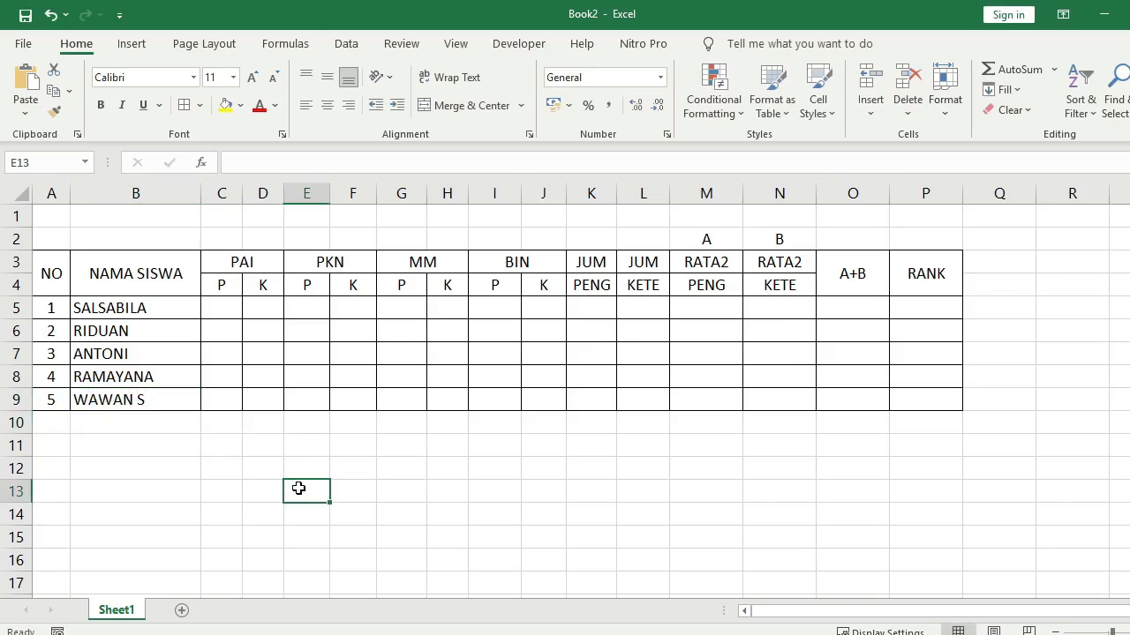
{"action": "left_click", "coordinate": [341, 469]}
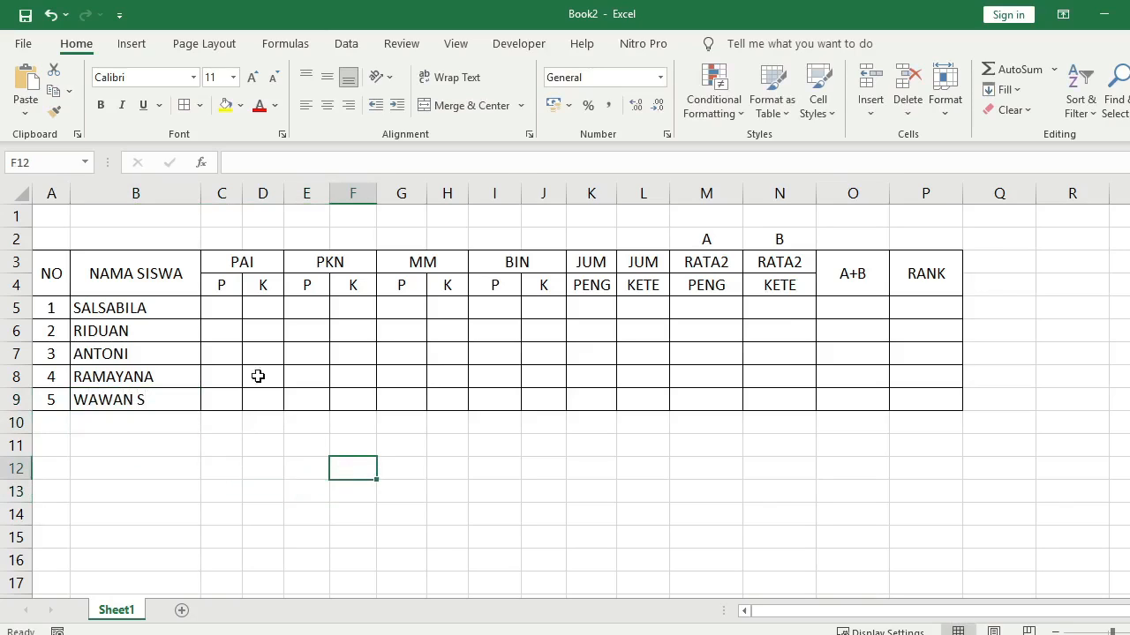
Enter the PAI P scores 60, 70, 80, 90 and 89 in C5:C9
{"action": "left_click", "coordinate": [221, 309]}
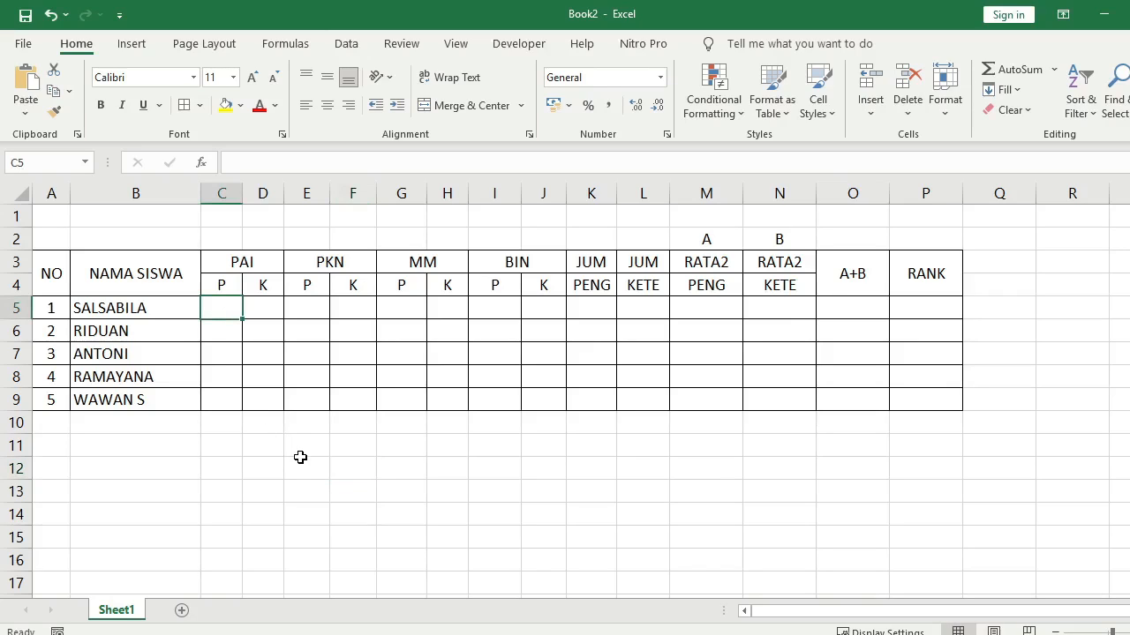
{"action": "type", "text": "60"}
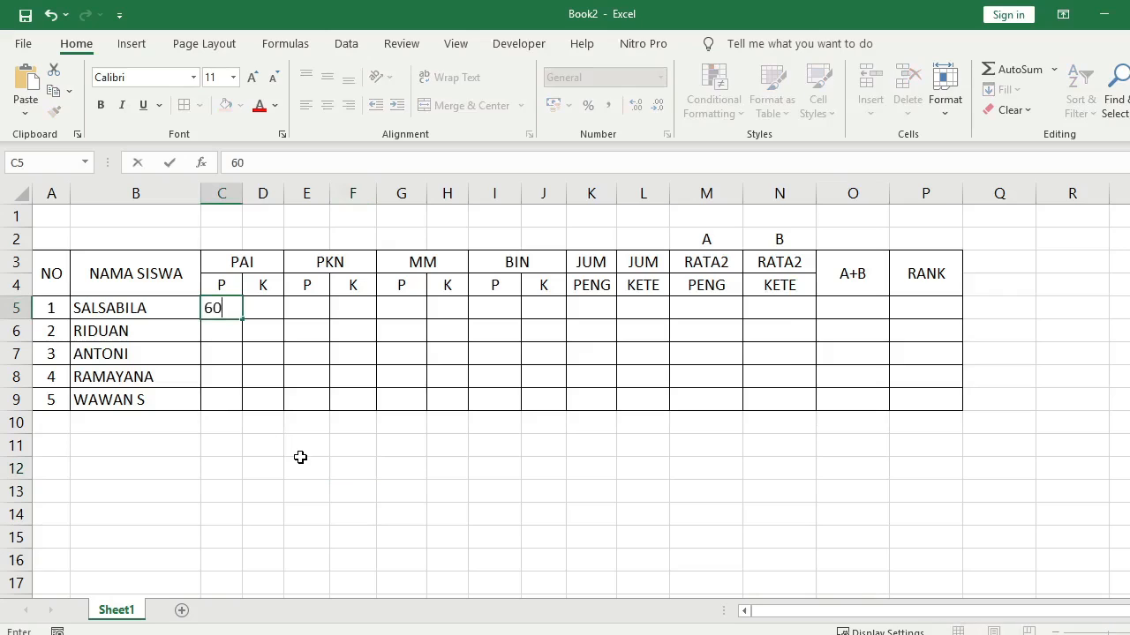
{"action": "key", "text": "Return"}
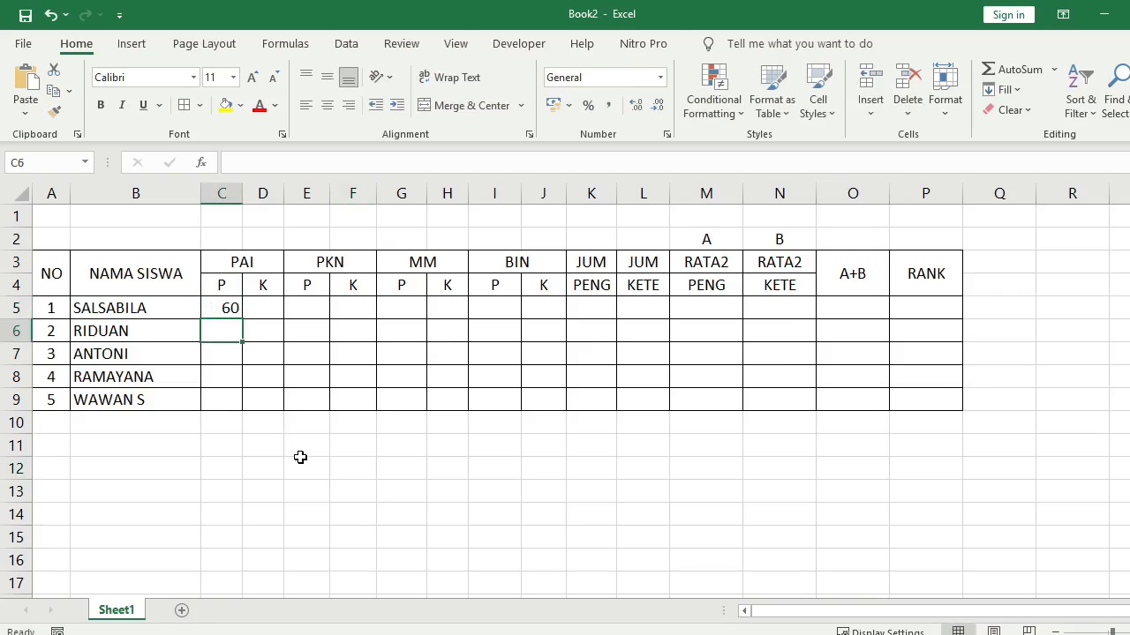
{"action": "type", "text": "70"}
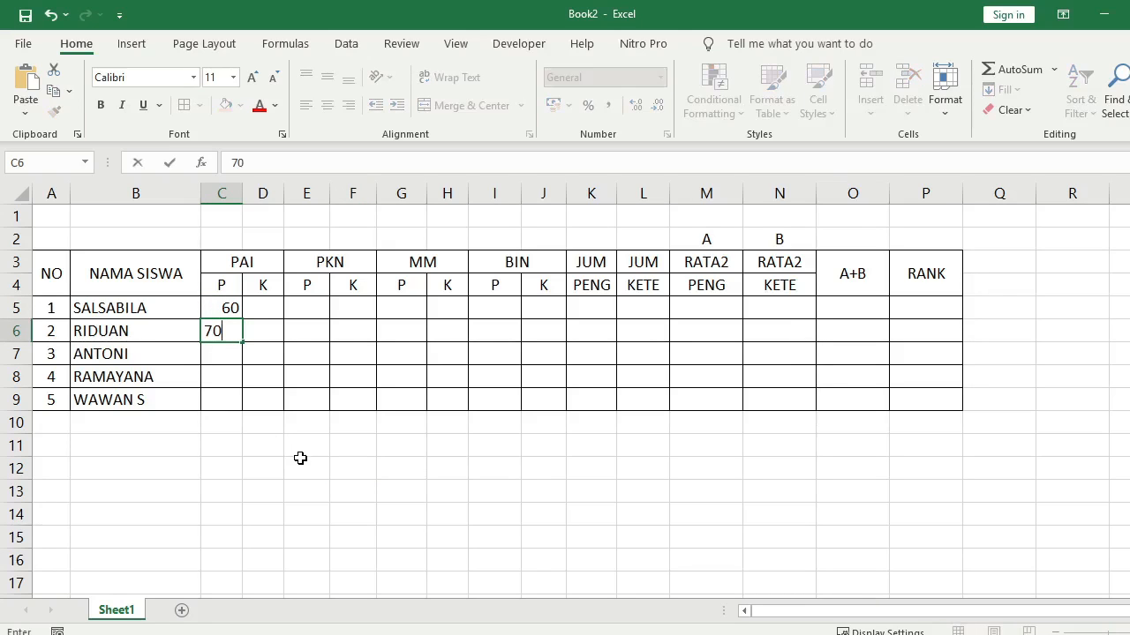
{"action": "key", "text": "Return"}
{"action": "type", "text": "80"}
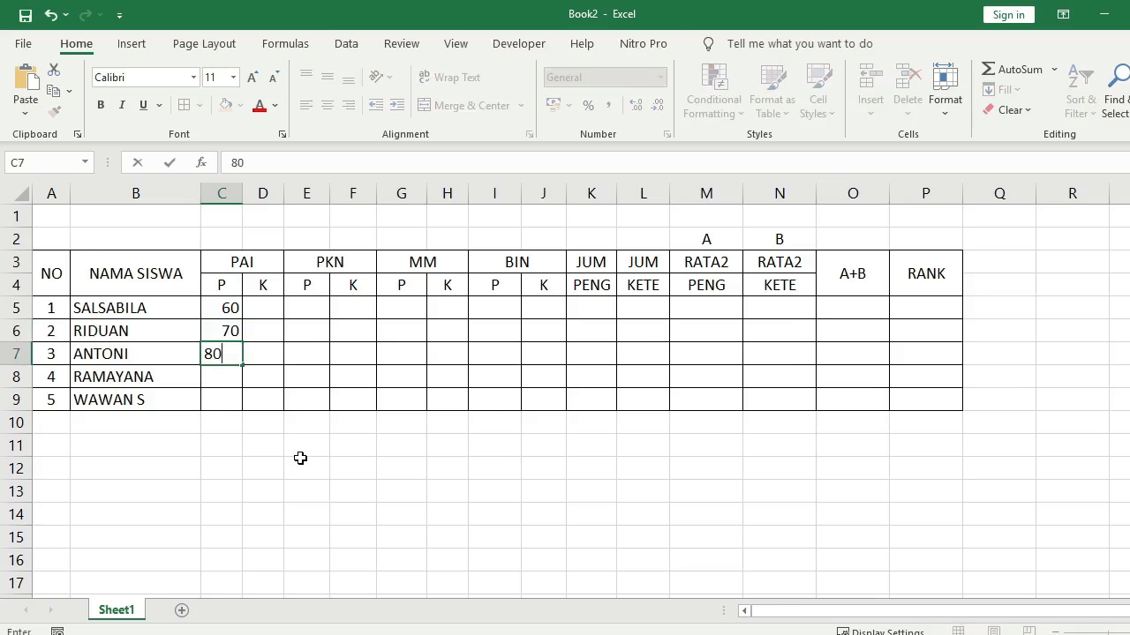
{"action": "key", "text": "Return"}
{"action": "type", "text": "90"}
{"action": "key", "text": "Return"}
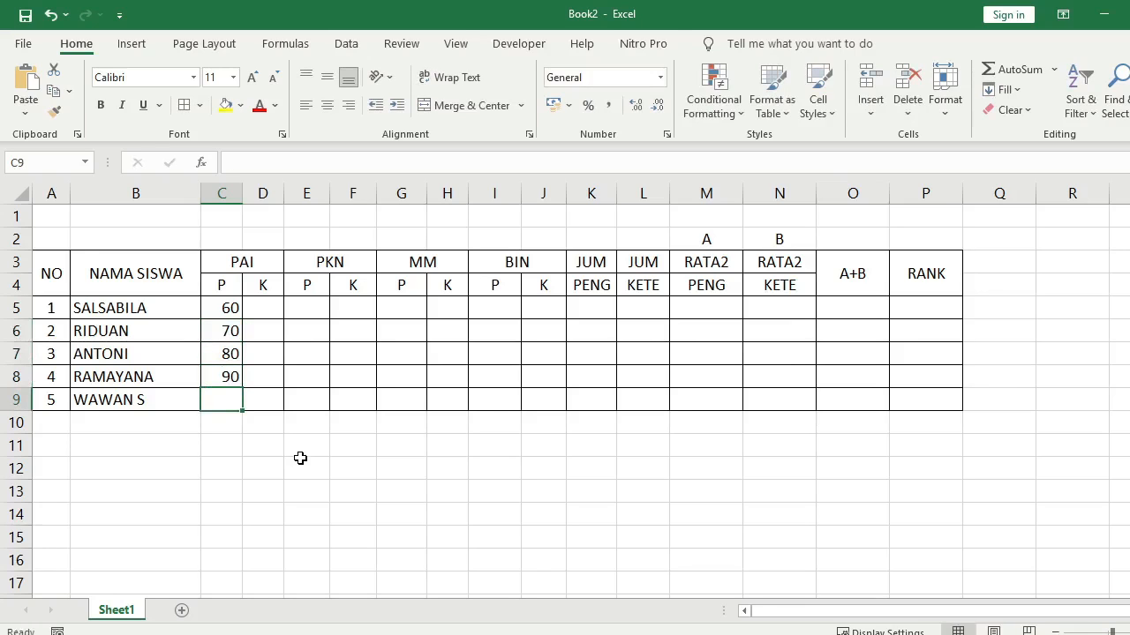
{"action": "type", "text": "89"}
{"action": "key", "text": "Return"}
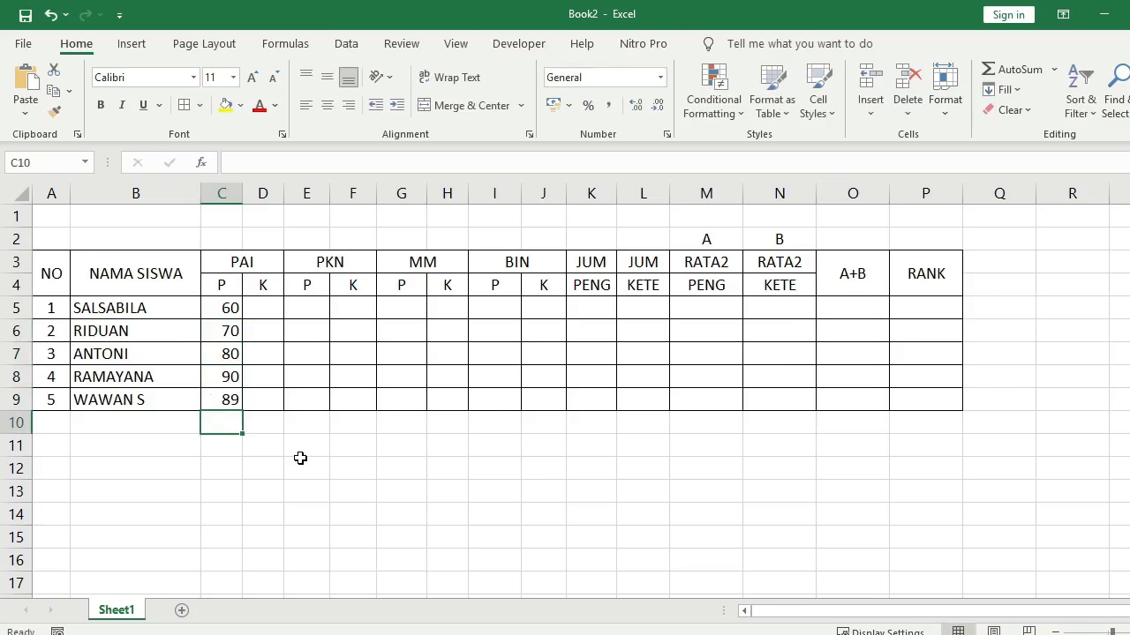
Center the PAI P scores in C5:C9 horizontally
{"action": "left_click_drag", "start_coordinate": [222, 308], "coordinate": [227, 399]}
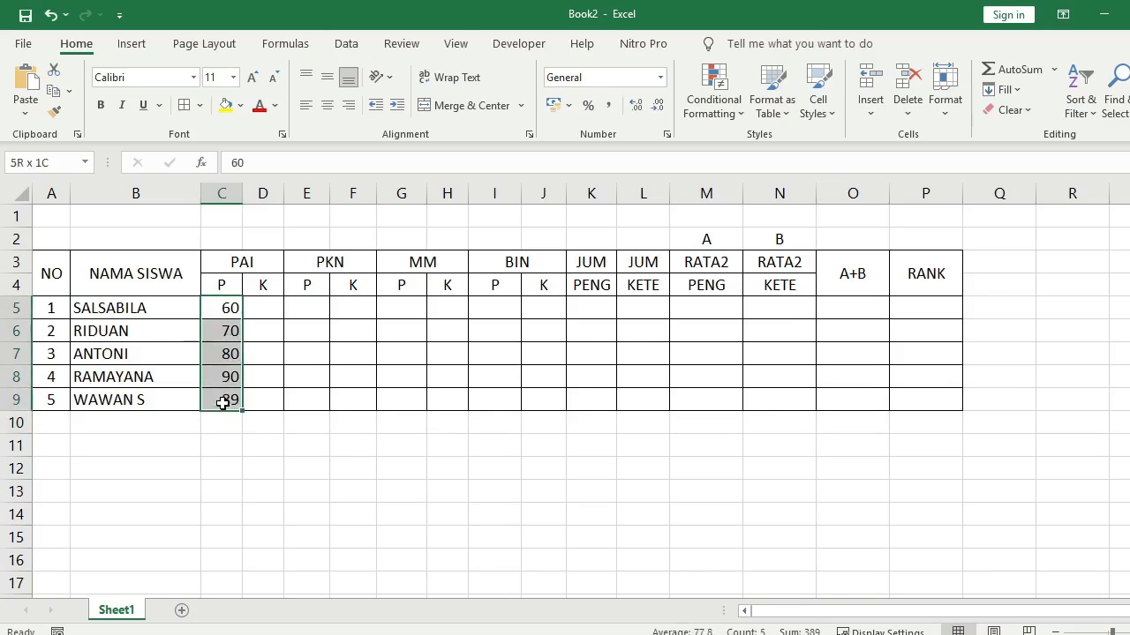
{"action": "left_click", "coordinate": [326, 105]}
{"action": "left_click", "coordinate": [332, 517]}
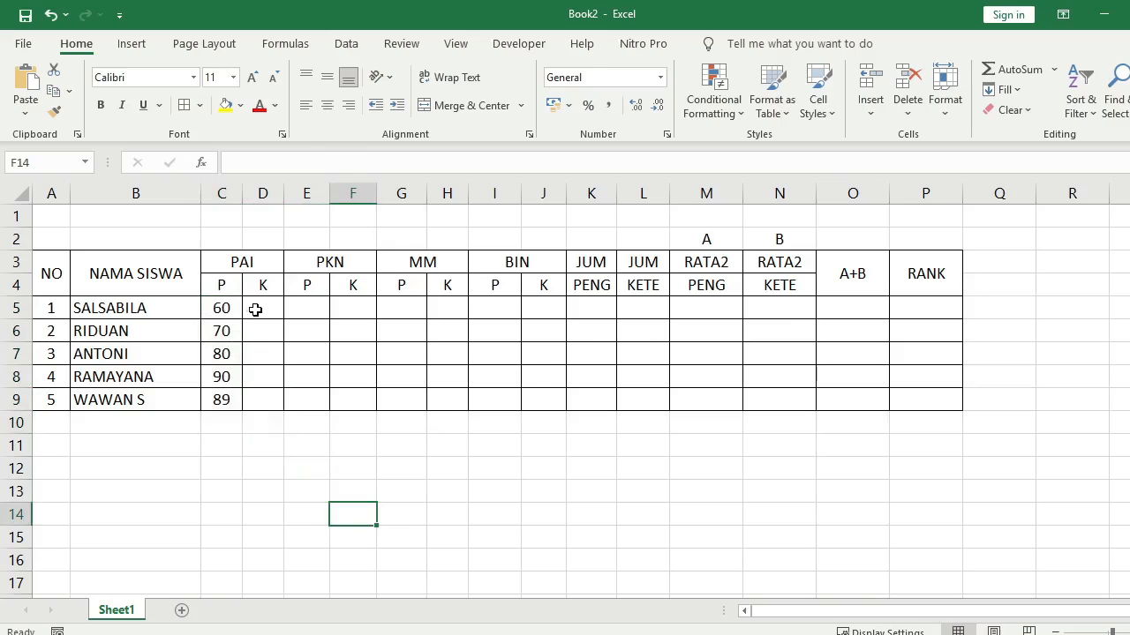
Enter the PAI K scores 78, 87, 90, 90 and 87 in D5:D9
{"action": "left_click", "coordinate": [254, 307]}
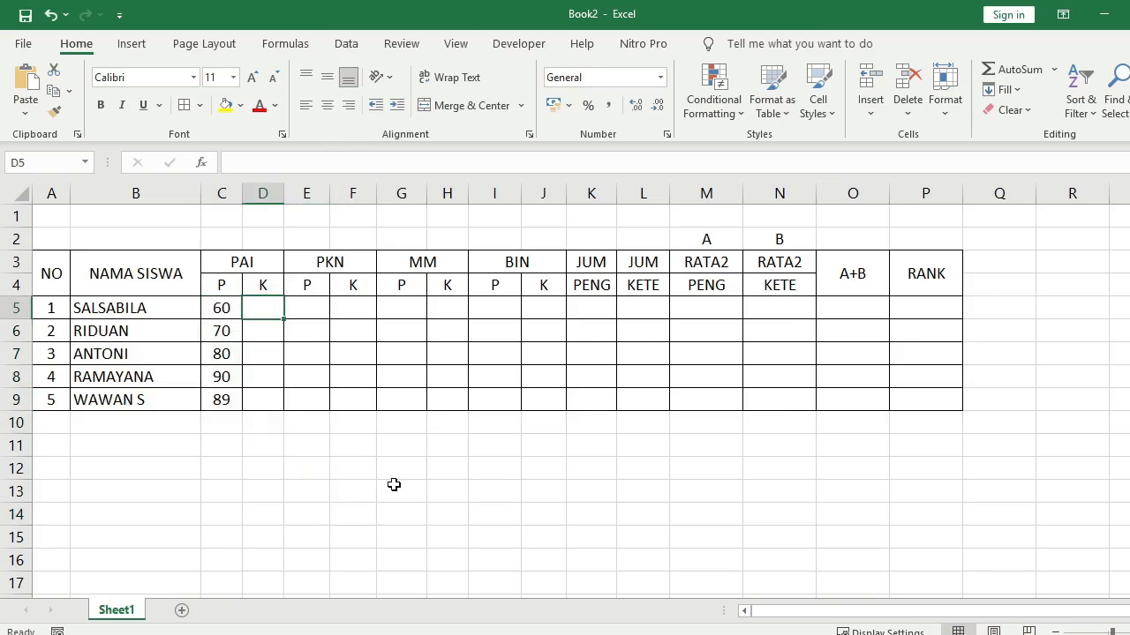
{"action": "type", "text": "78"}
{"action": "key", "text": "Return"}
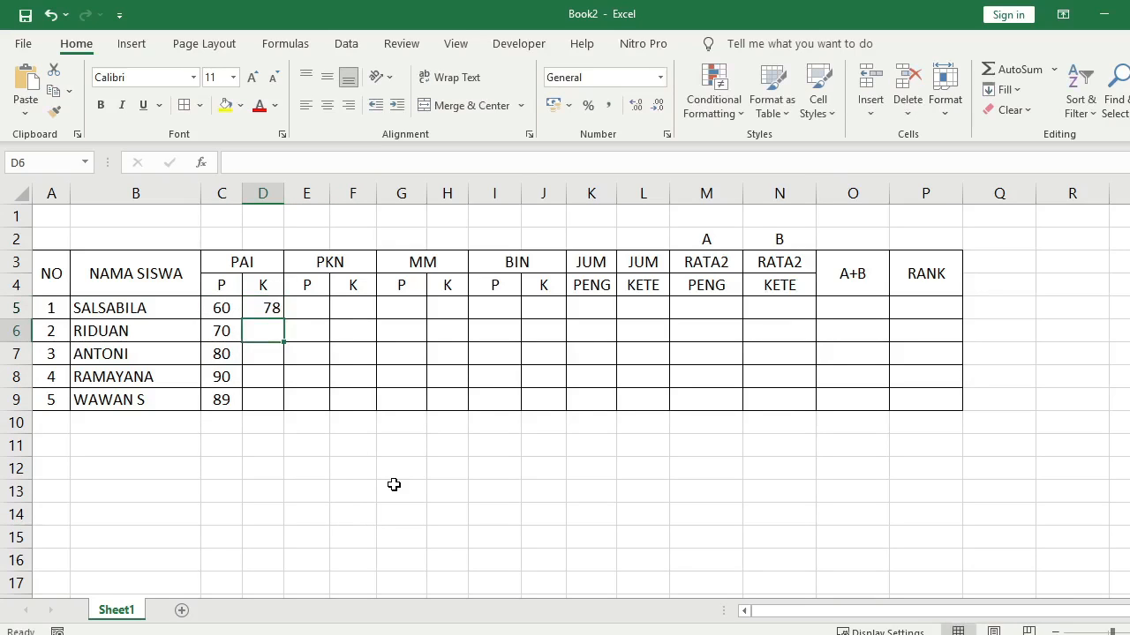
{"action": "type", "text": "87"}
{"action": "key", "text": "Return"}
{"action": "type", "text": "90"}
{"action": "key", "text": "Return"}
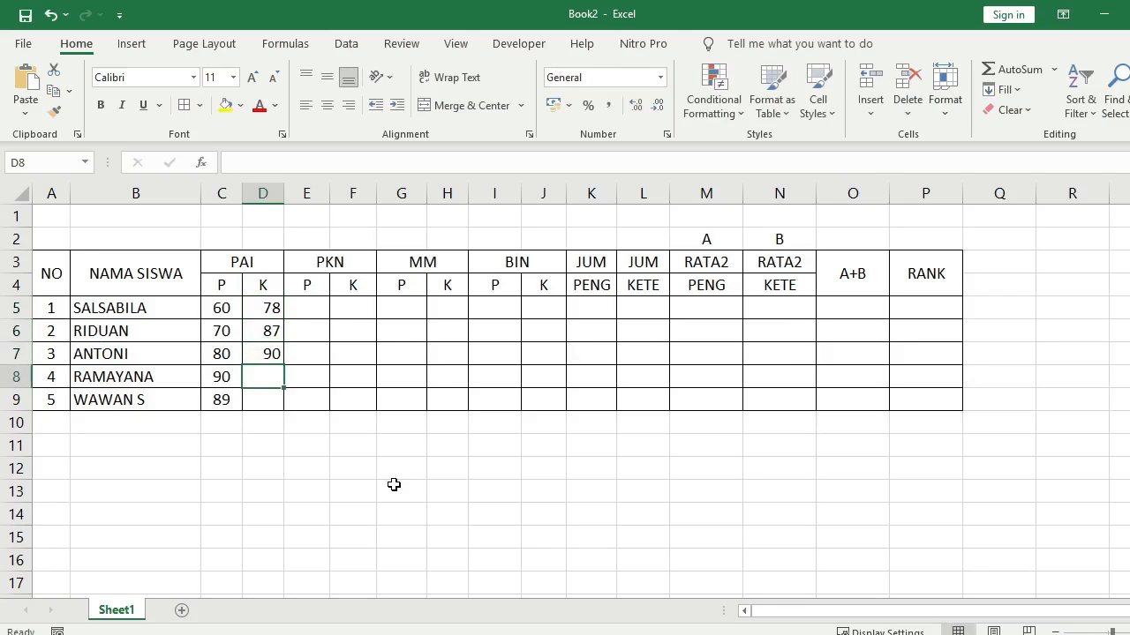
{"action": "type", "text": "90"}
{"action": "key", "text": "Return"}
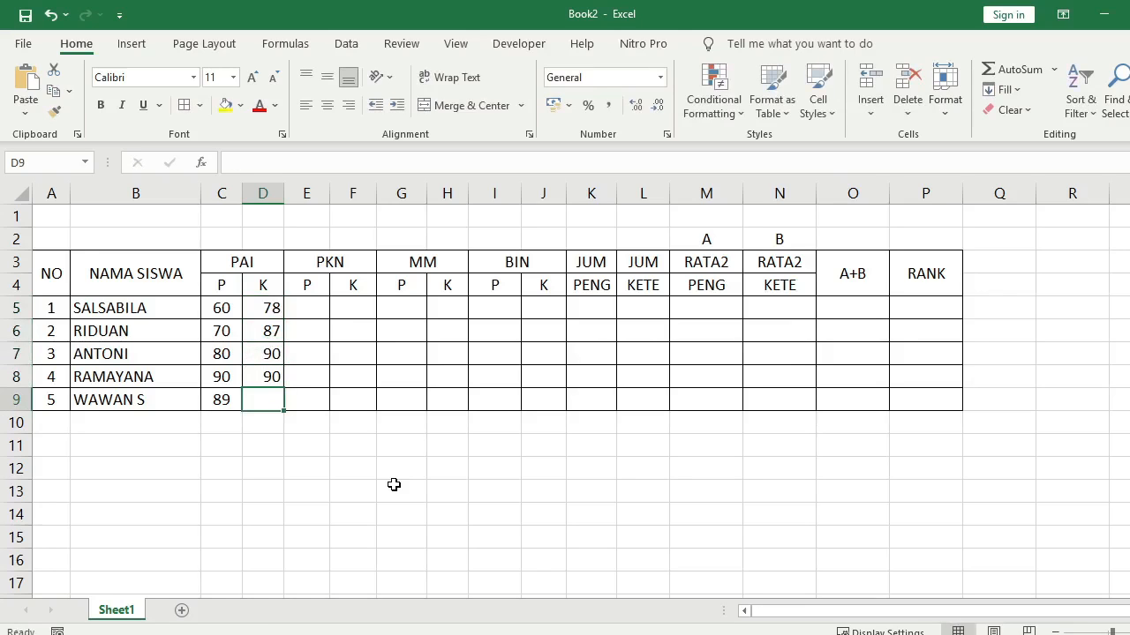
{"action": "type", "text": "87"}
{"action": "key", "text": "Return"}
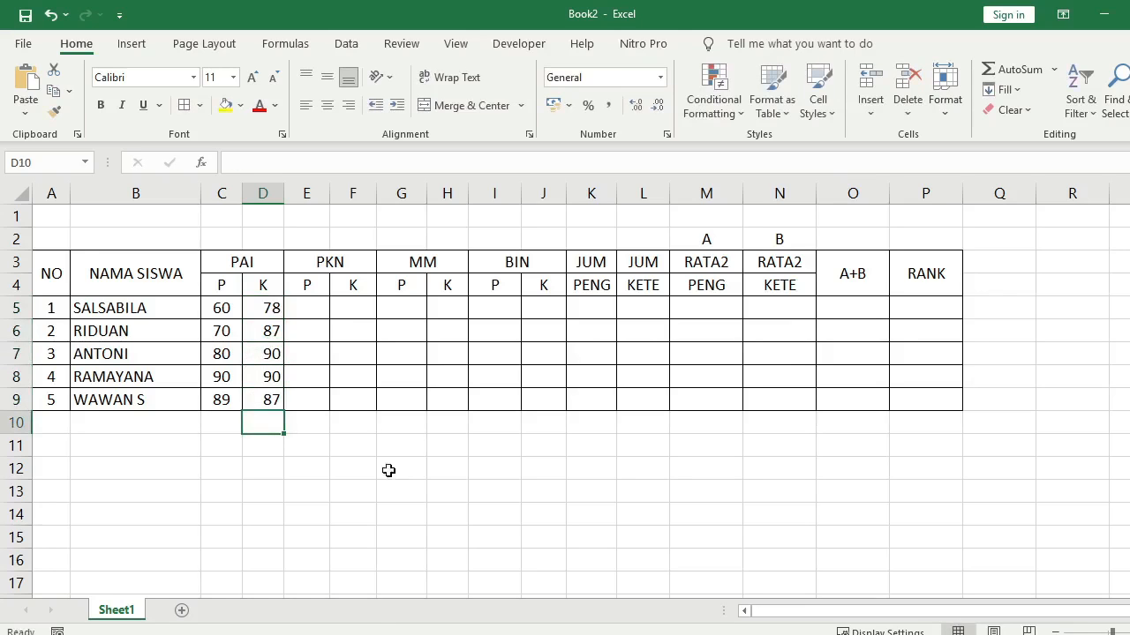
Center the PAI K scores in D5:D9 horizontally
{"action": "left_click_drag", "start_coordinate": [272, 308], "coordinate": [271, 404]}
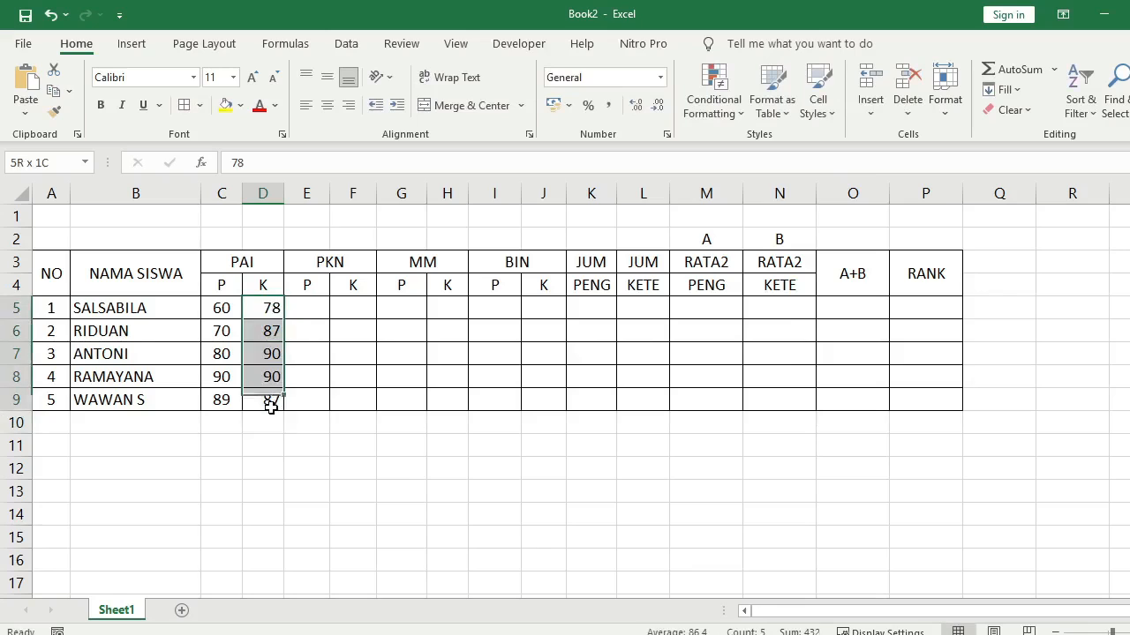
{"action": "left_click", "coordinate": [326, 106]}
{"action": "left_click", "coordinate": [353, 444]}
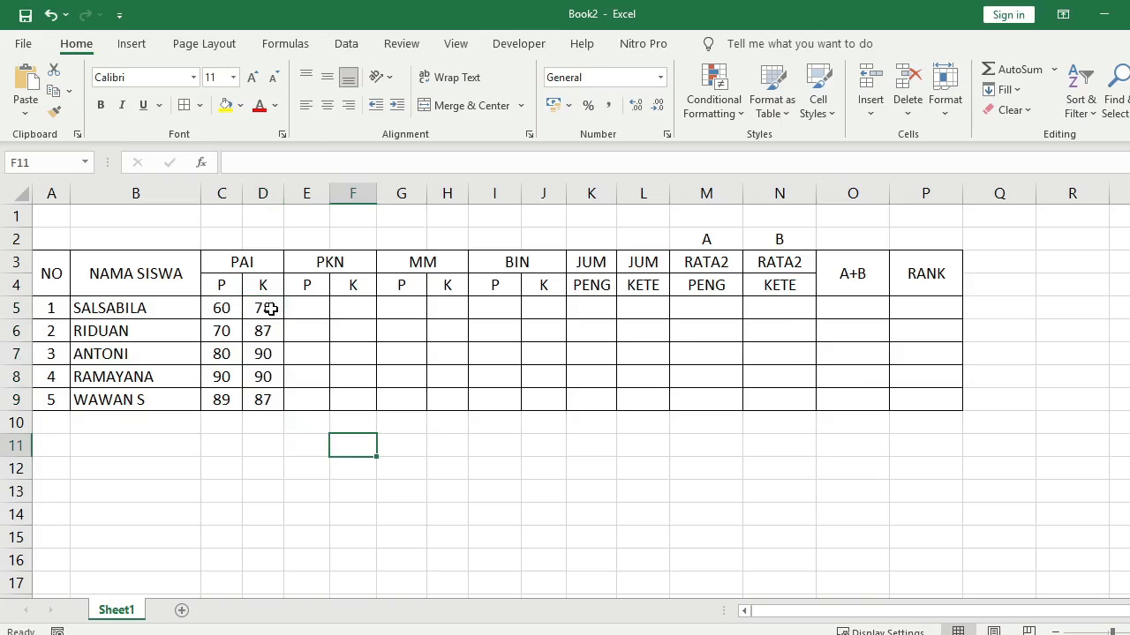
Copy the PAI scores in C5:D9 into the PKN, MM and BIN columns, E5:J9
{"action": "mouse_move", "coordinate": [224, 310]}
{"action": "left_mouse_down"}
{"action": "mouse_move", "coordinate": [262, 312]}
{"action": "mouse_move", "coordinate": [265, 402]}
{"action": "left_mouse_up"}
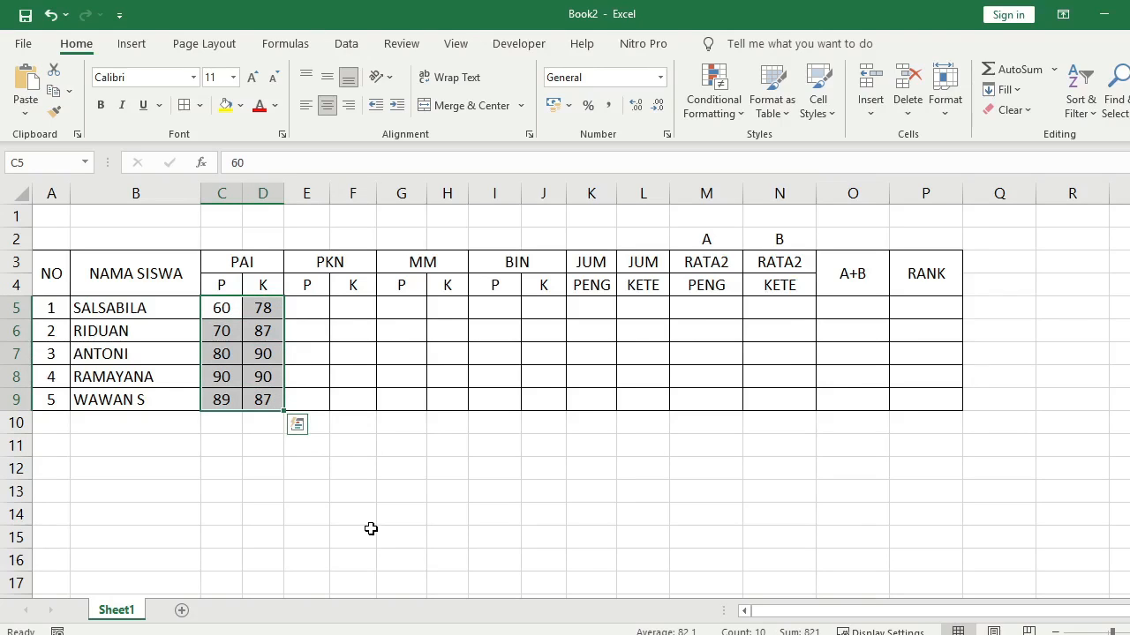
{"action": "key", "text": "ctrl+c"}
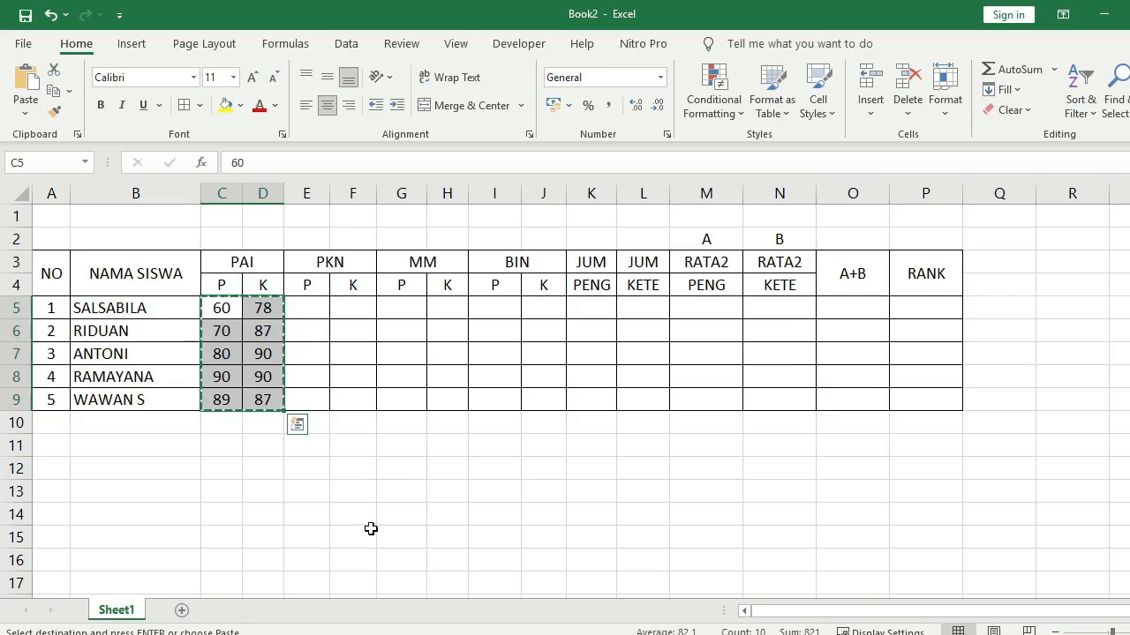
{"action": "left_click", "coordinate": [371, 528]}
{"action": "mouse_move", "coordinate": [325, 311]}
{"action": "left_mouse_down"}
{"action": "mouse_move", "coordinate": [464, 318]}
{"action": "mouse_move", "coordinate": [544, 350]}
{"action": "mouse_move", "coordinate": [551, 407]}
{"action": "mouse_move", "coordinate": [535, 399]}
{"action": "left_mouse_up"}
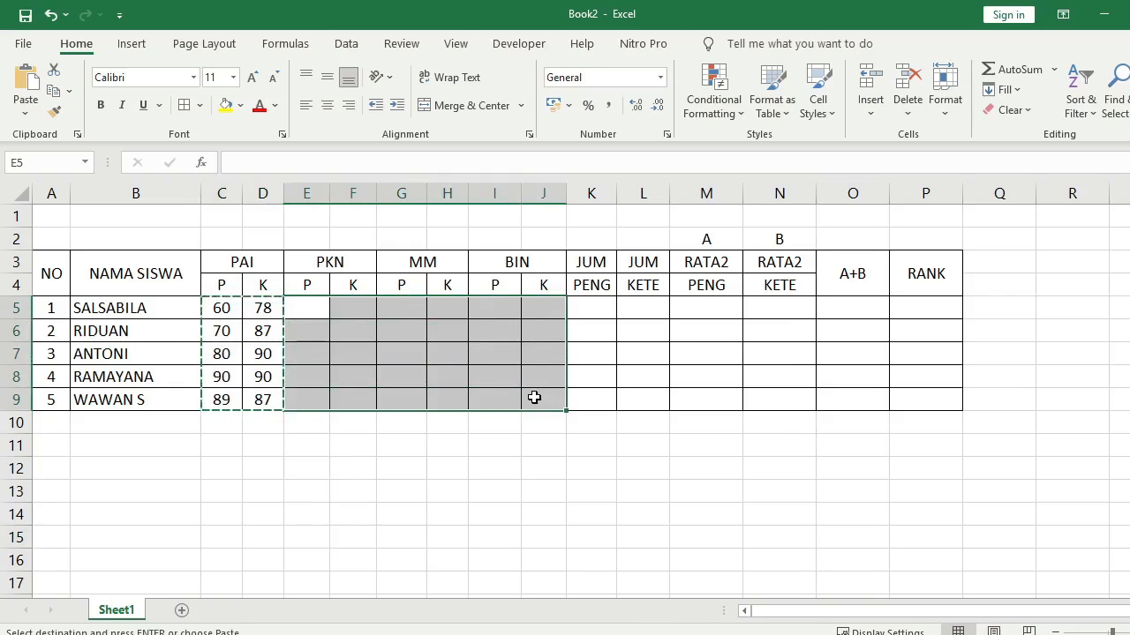
{"action": "key", "text": "Return"}
{"action": "left_click", "coordinate": [494, 476]}
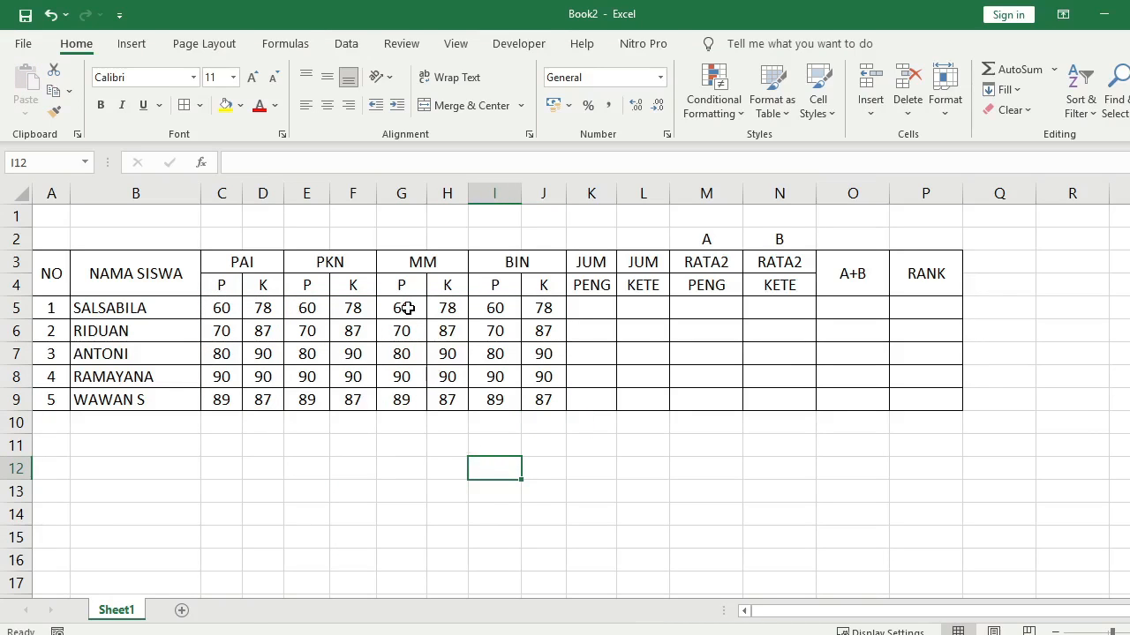
Change the MM P scores to 89 in G5 and 87 in G8
{"action": "left_click", "coordinate": [407, 308]}
{"action": "type", "text": "89"}
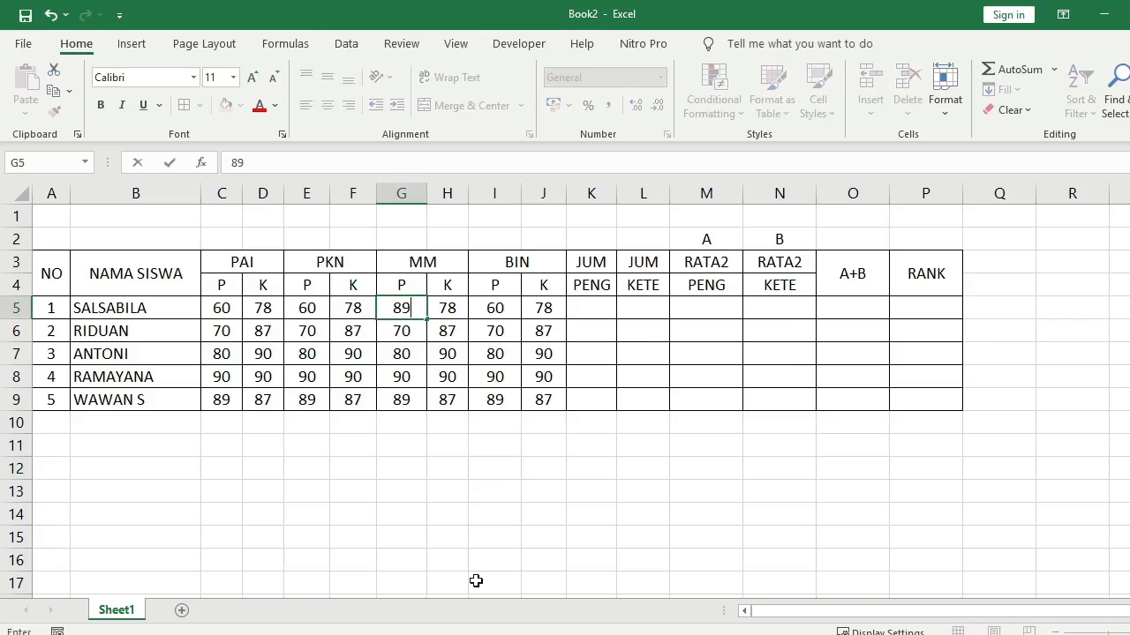
{"action": "left_click", "coordinate": [459, 532]}
{"action": "left_click", "coordinate": [401, 380]}
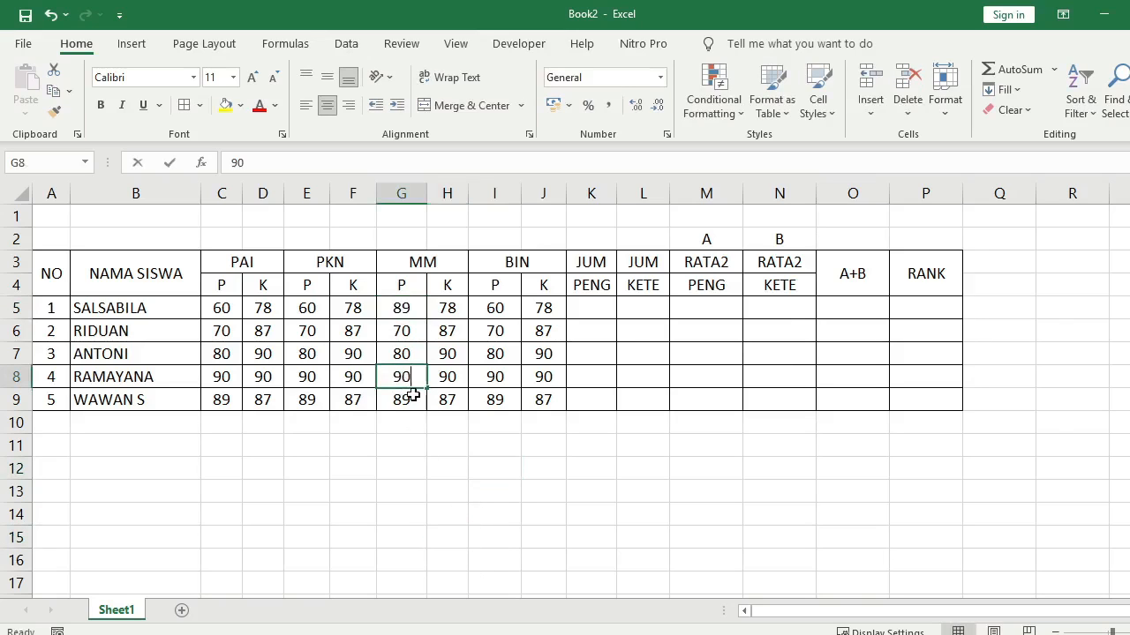
{"action": "type", "text": "87"}
{"action": "left_click", "coordinate": [452, 446]}
Change the BIN P scores to 88 in I6 and 86 in I8
{"action": "left_click", "coordinate": [494, 328]}
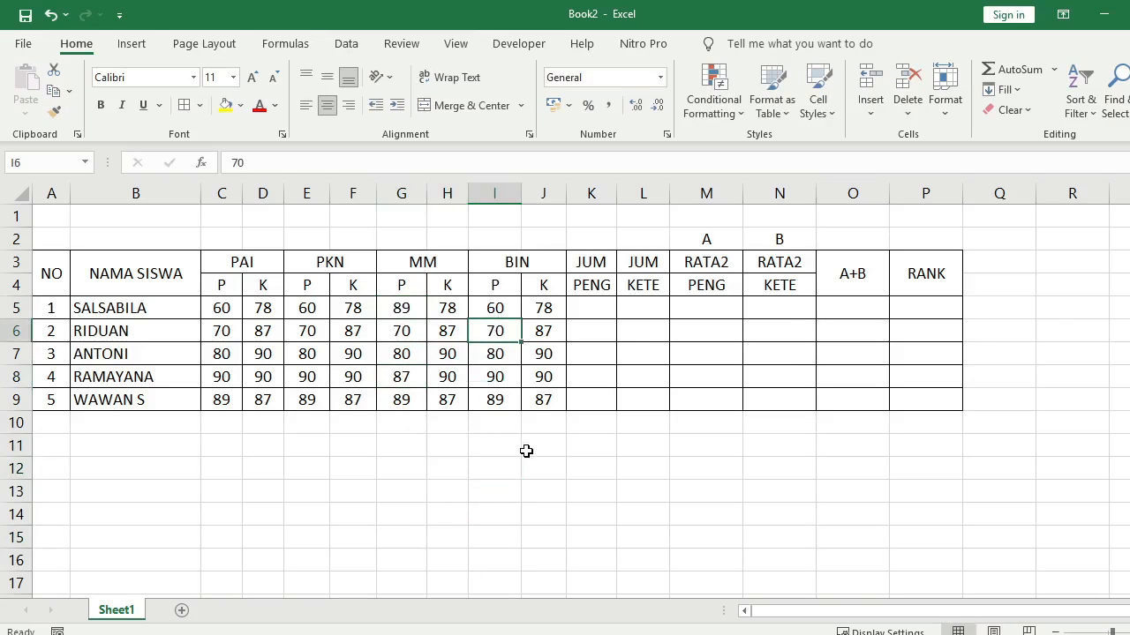
{"action": "type", "text": "88"}
{"action": "left_click", "coordinate": [540, 485]}
{"action": "left_click", "coordinate": [496, 377]}
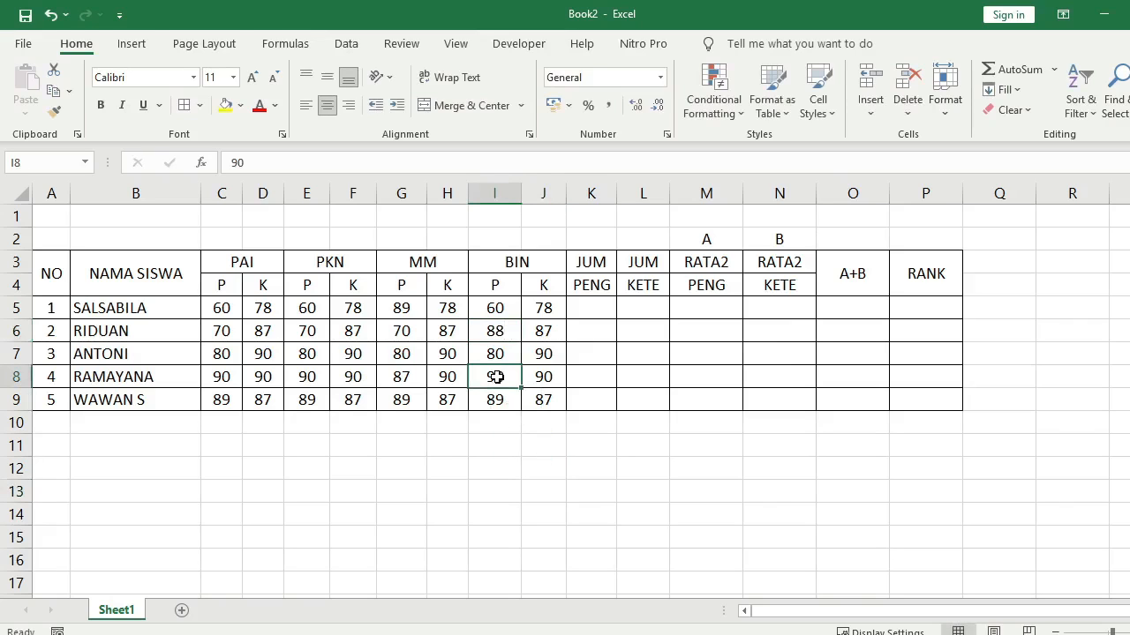
{"action": "type", "text": "86"}
{"action": "left_click", "coordinate": [545, 489]}
Change the BIN K scores to 80 in J5 and 85 in J8
{"action": "left_click", "coordinate": [541, 309]}
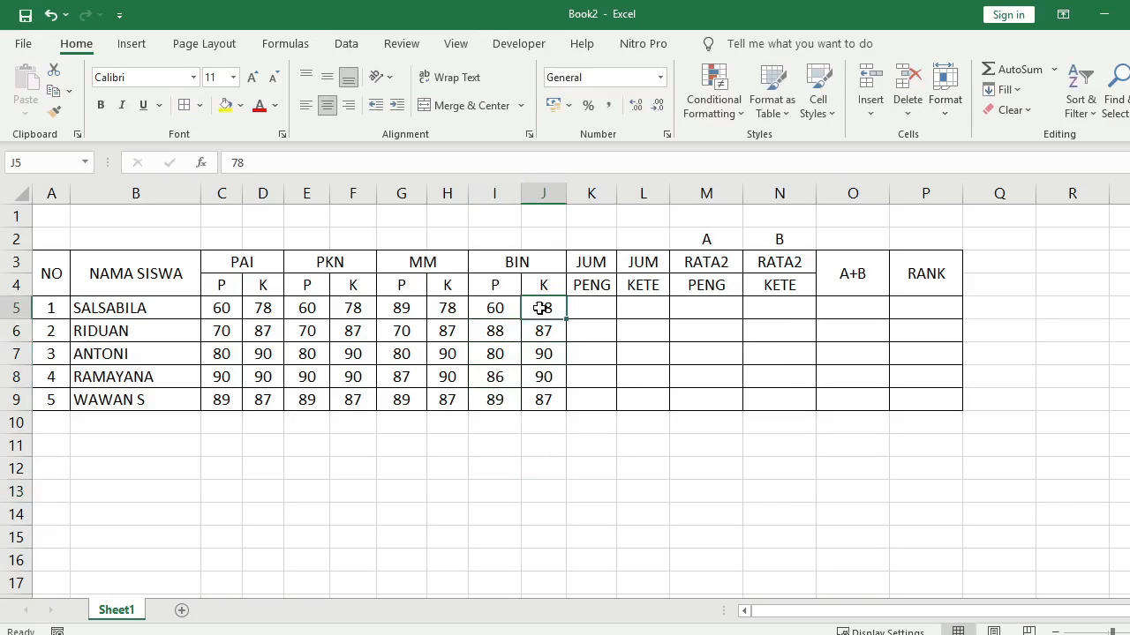
{"action": "type", "text": "80"}
{"action": "left_click", "coordinate": [562, 443]}
{"action": "left_click", "coordinate": [552, 378]}
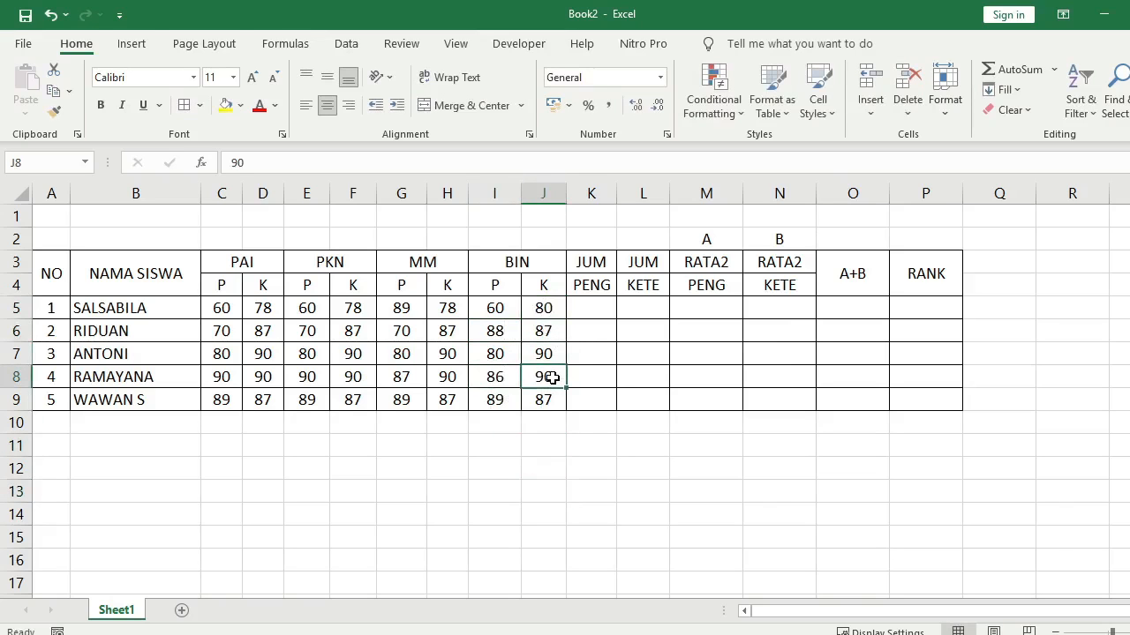
{"action": "type", "text": "85"}
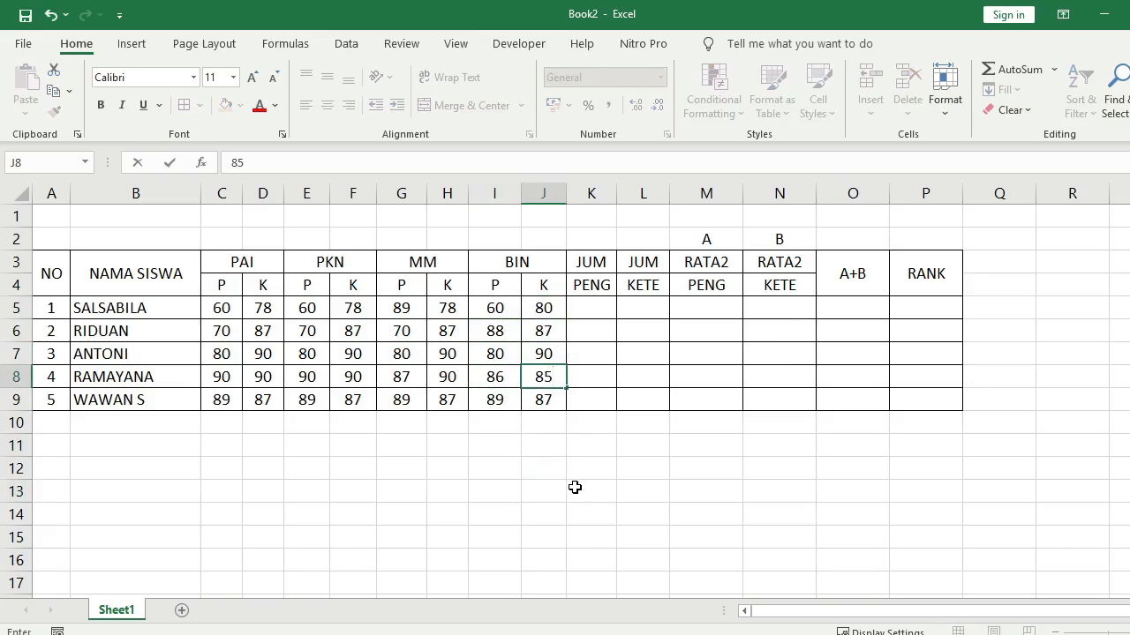
{"action": "left_click", "coordinate": [574, 484]}
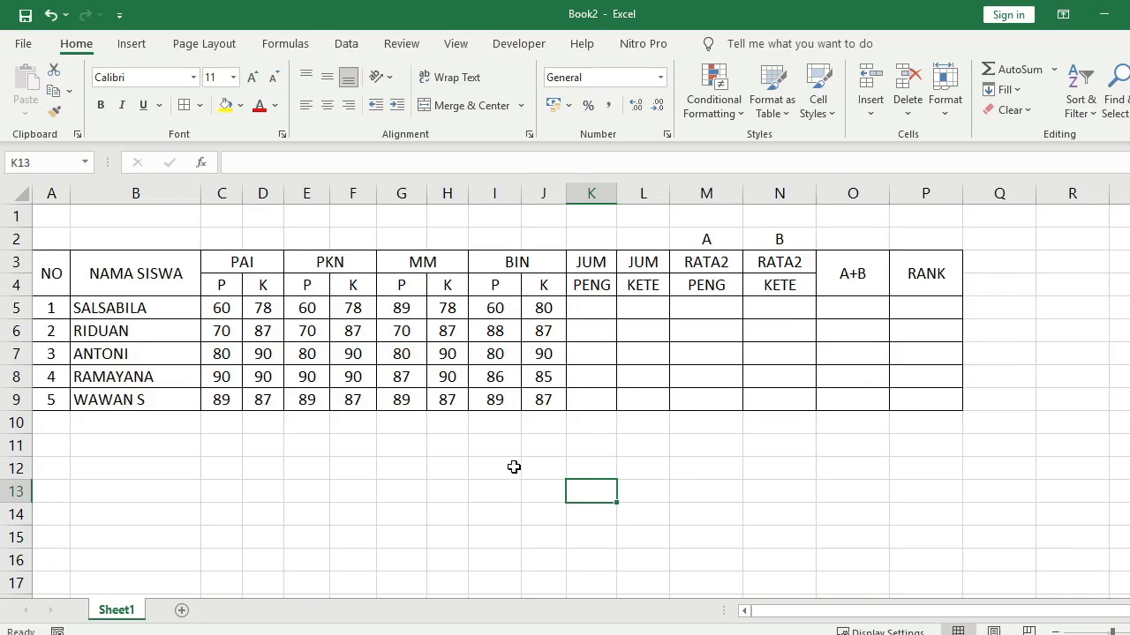
{"action": "left_click", "coordinate": [451, 470]}
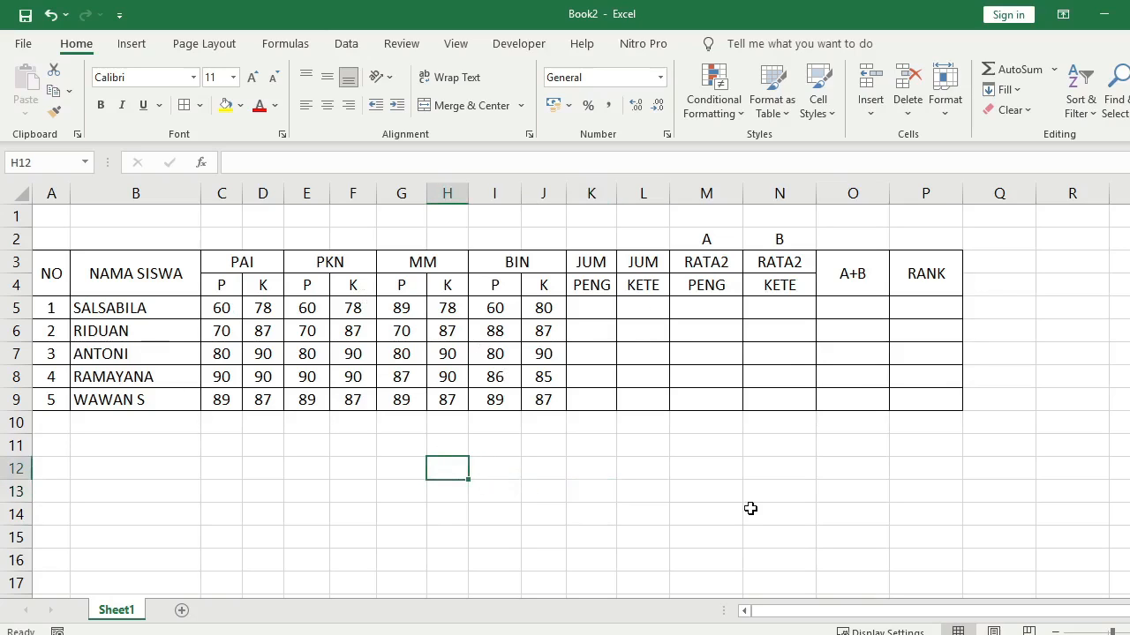
{"action": "left_click", "coordinate": [591, 261]}
{"action": "left_click", "coordinate": [594, 288]}
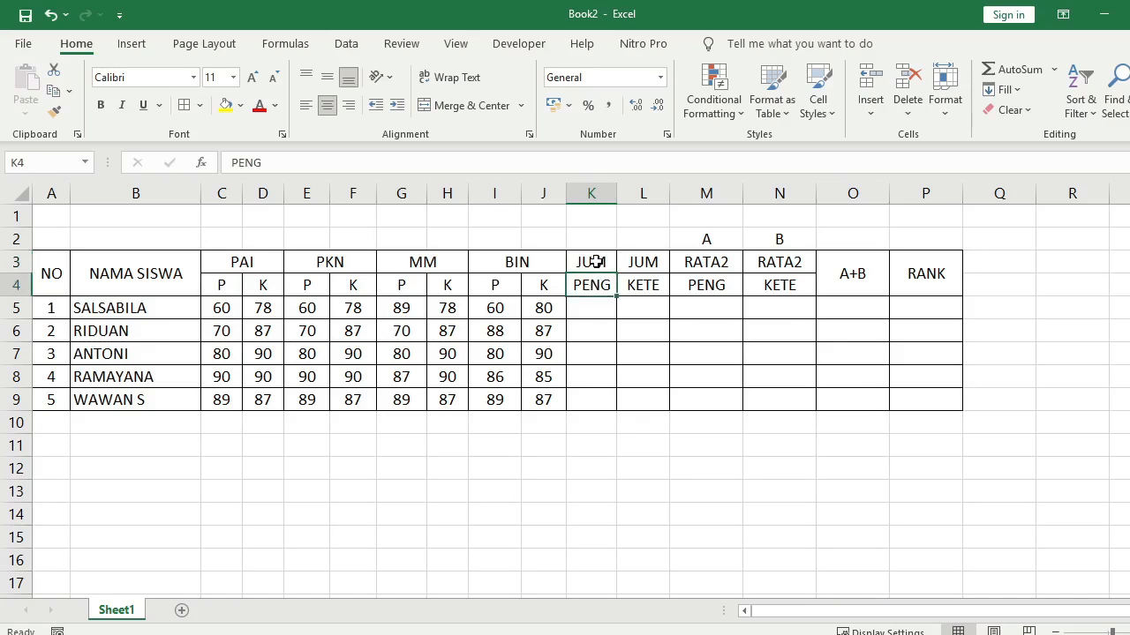
{"action": "left_click", "coordinate": [595, 266]}
{"action": "left_click", "coordinate": [597, 284]}
{"action": "left_click", "coordinate": [599, 269]}
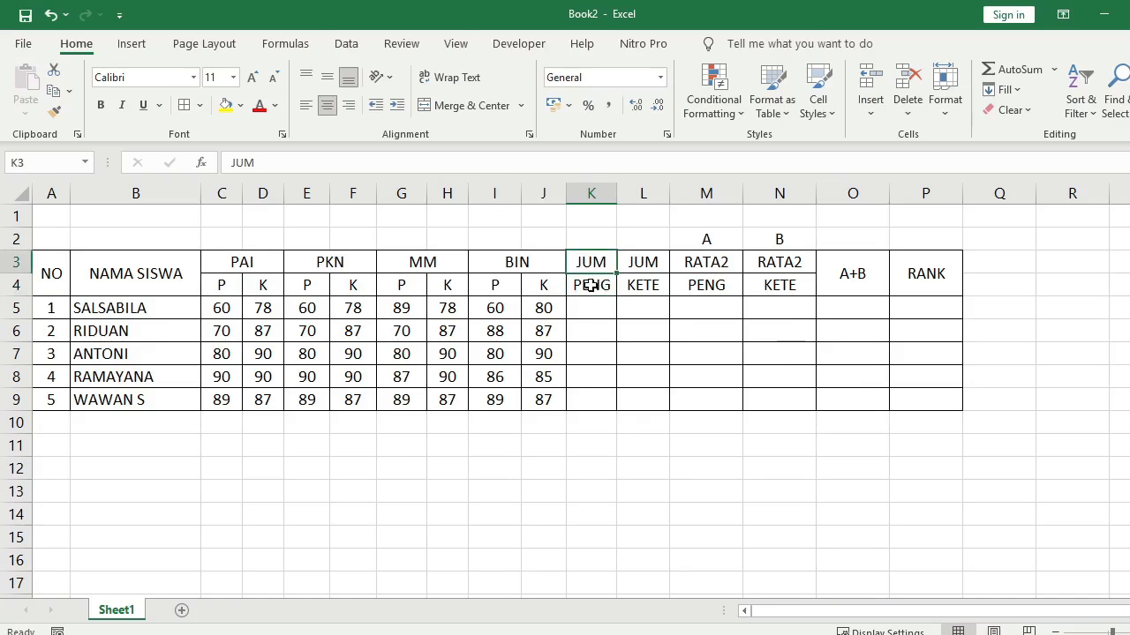
{"action": "left_click", "coordinate": [597, 284]}
{"action": "left_click", "coordinate": [603, 429]}
Total the first student's P scores in K5 under JUM PENG with the formula =C5+E5+G5+I5
{"action": "left_click", "coordinate": [589, 307]}
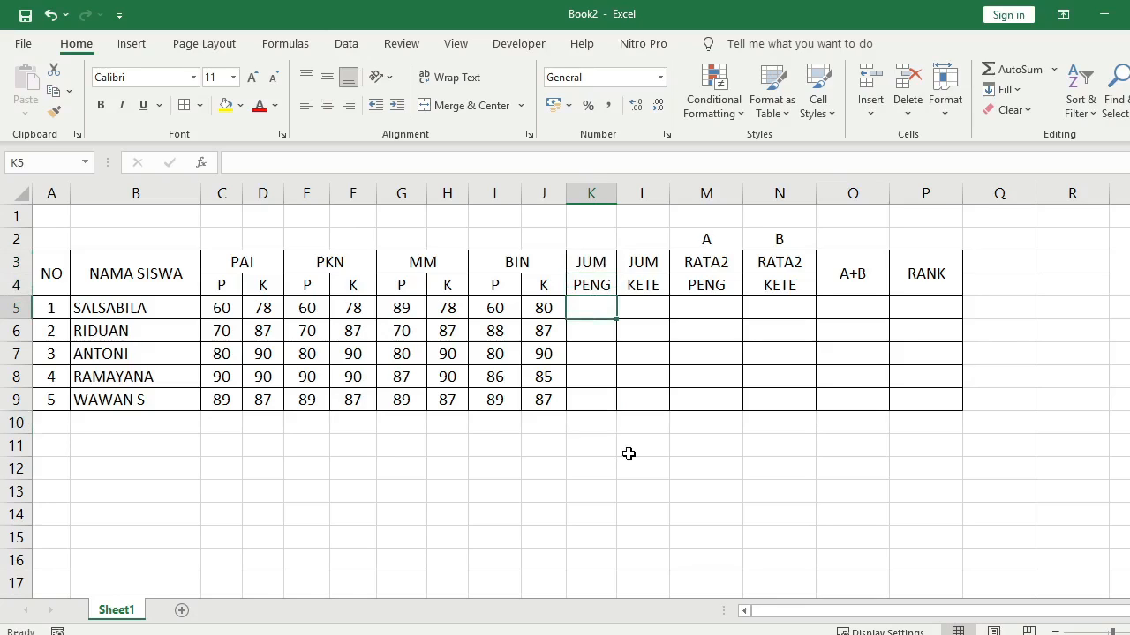
{"action": "type", "text": "="}
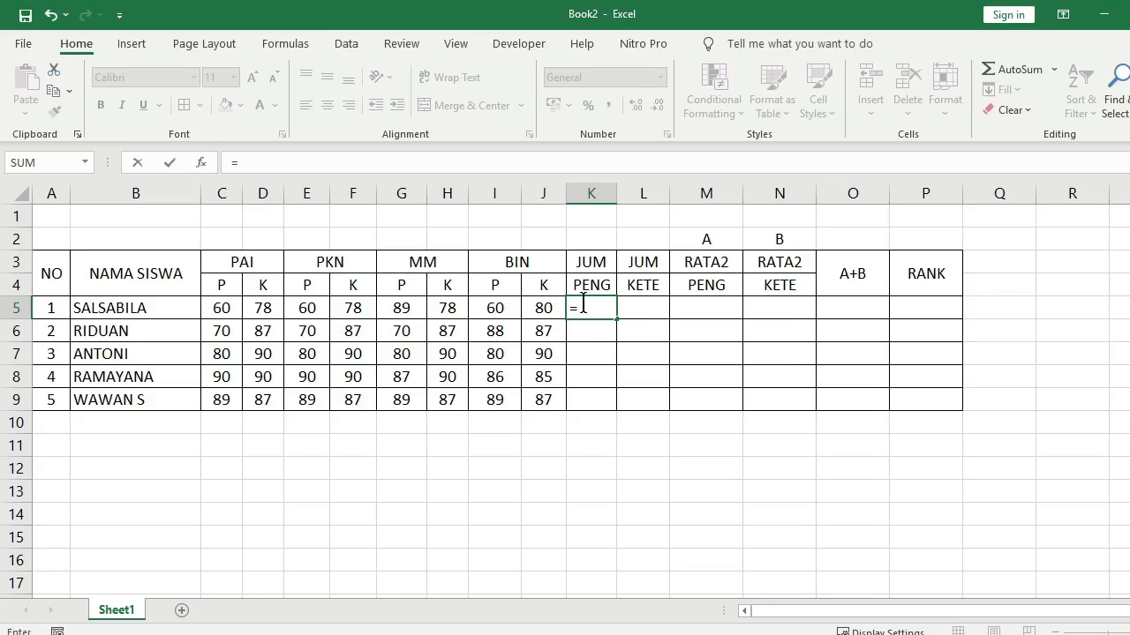
{"action": "left_click", "coordinate": [222, 309]}
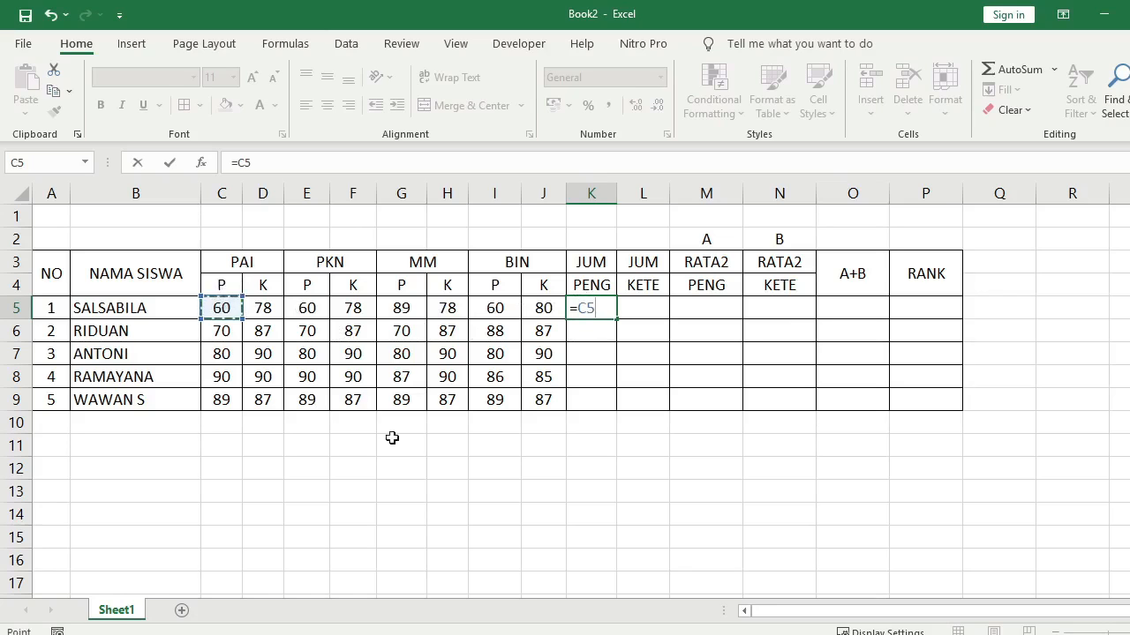
{"action": "type", "text": "+"}
{"action": "left_click", "coordinate": [311, 310]}
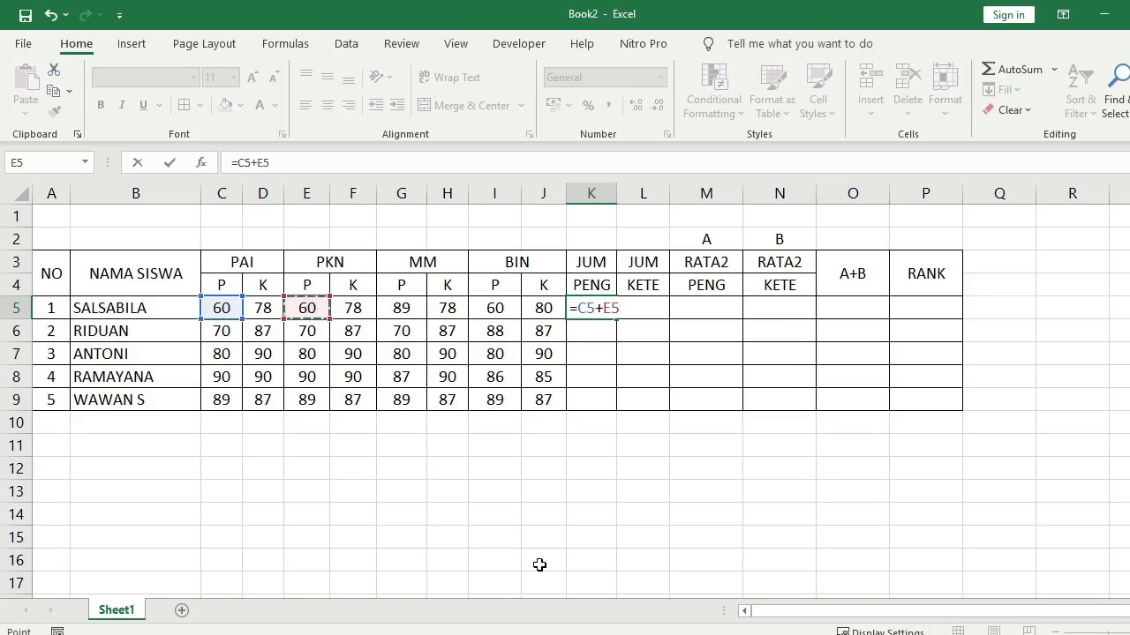
{"action": "type", "text": "+"}
{"action": "left_click", "coordinate": [408, 312]}
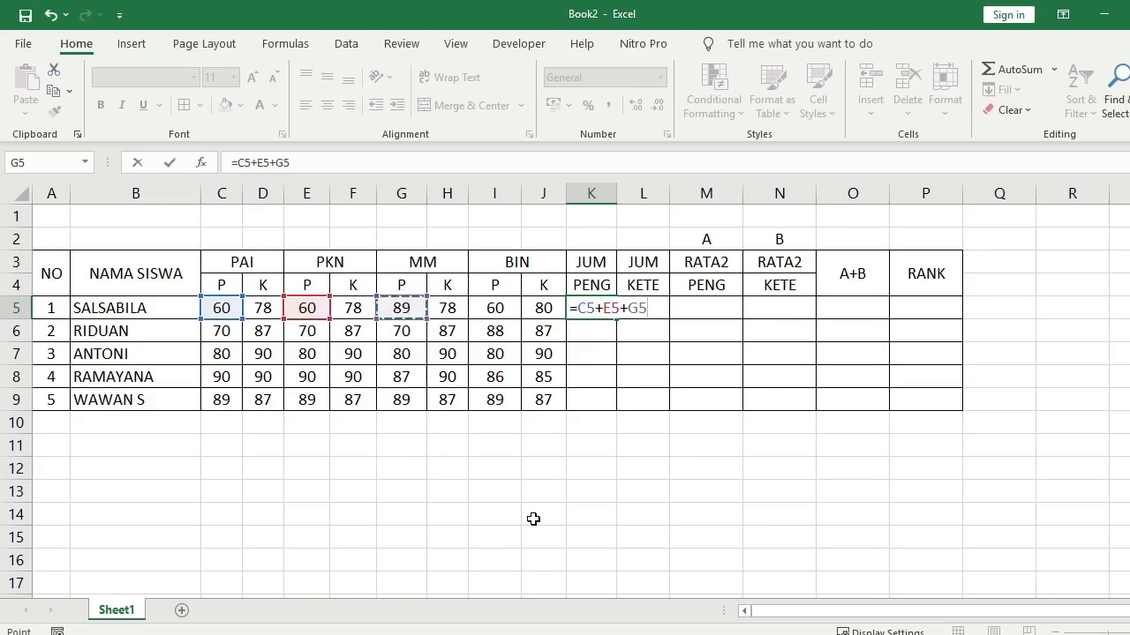
{"action": "type", "text": "+"}
{"action": "left_click", "coordinate": [501, 308]}
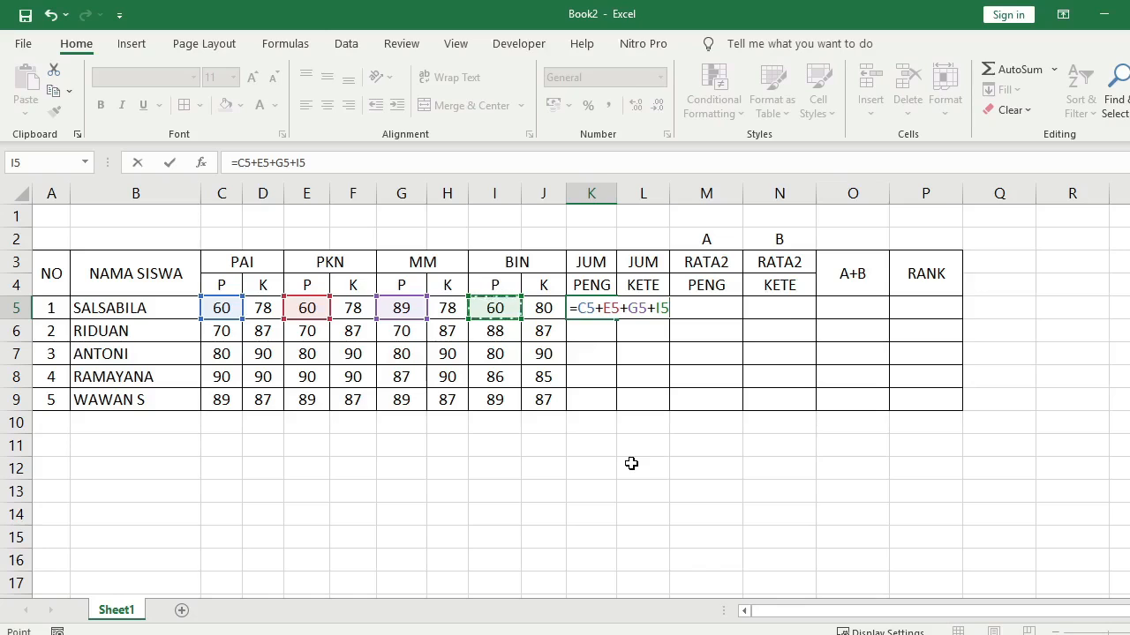
{"action": "key", "text": "Return"}
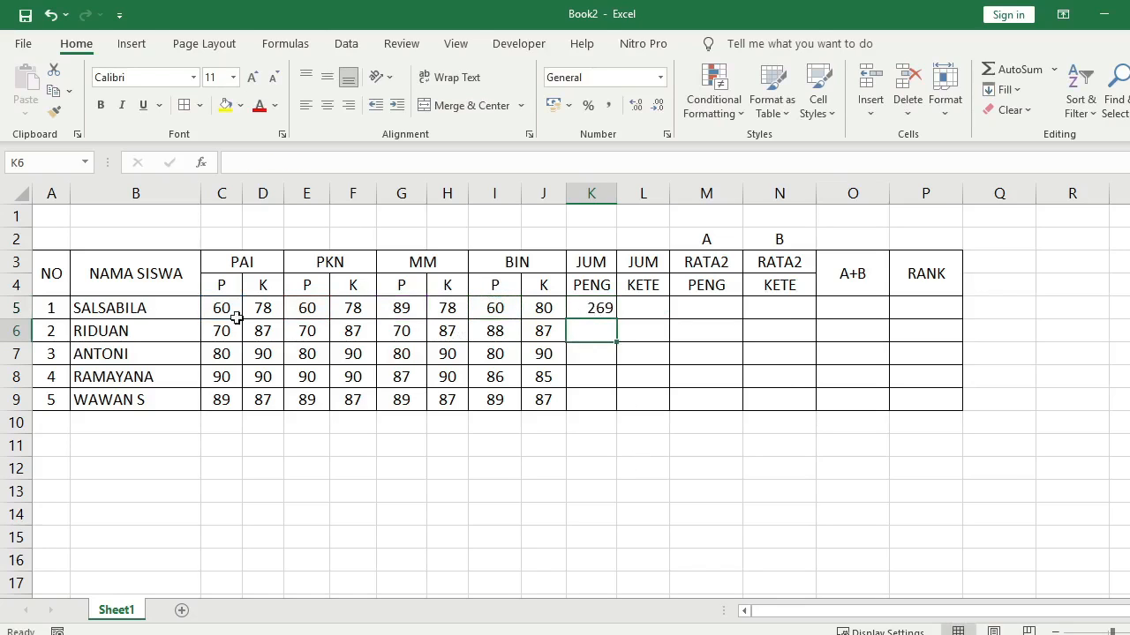
Center the P total in K5 horizontally and fill its formula down through K9
{"action": "left_click", "coordinate": [607, 312]}
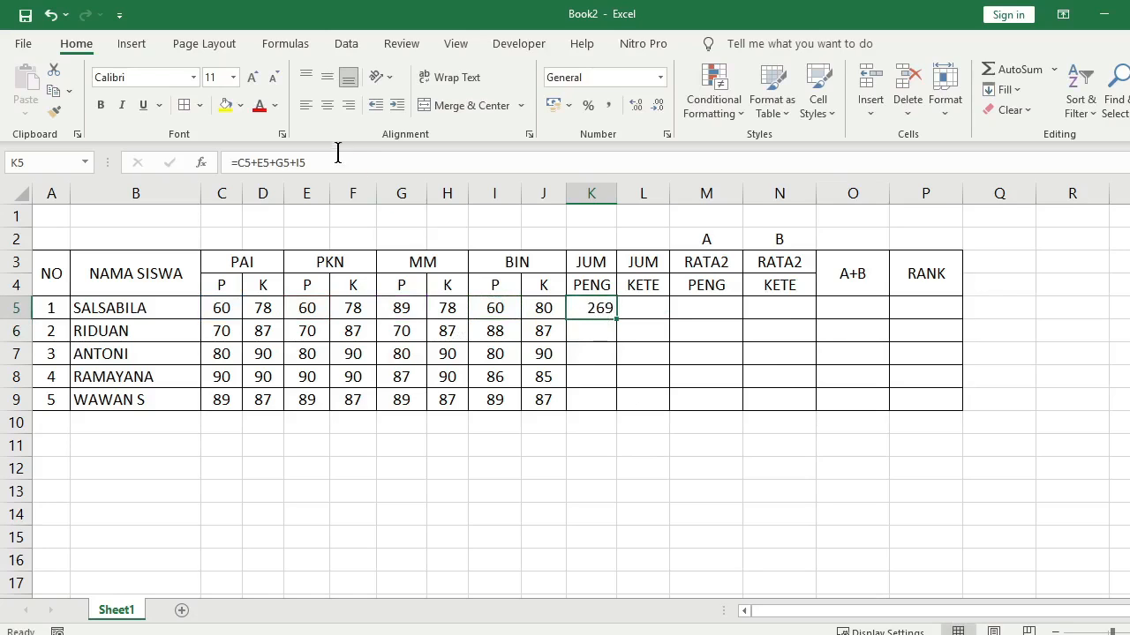
{"action": "left_click", "coordinate": [619, 443]}
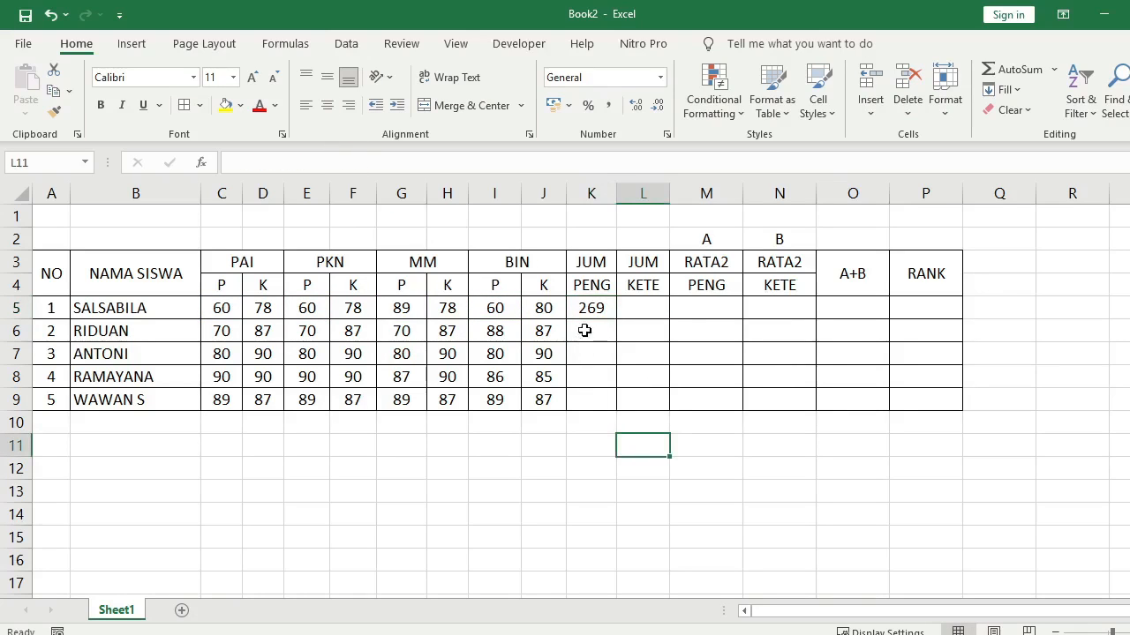
{"action": "left_click", "coordinate": [599, 306]}
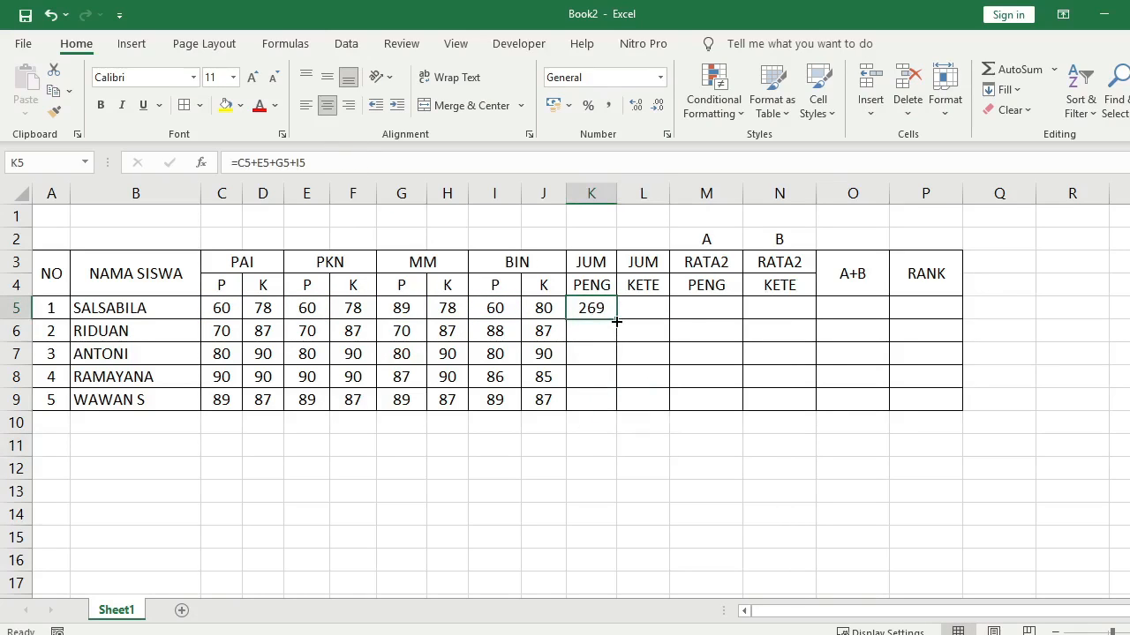
{"action": "left_click_drag", "start_coordinate": [616, 321], "coordinate": [619, 410]}
{"action": "left_click", "coordinate": [634, 476]}
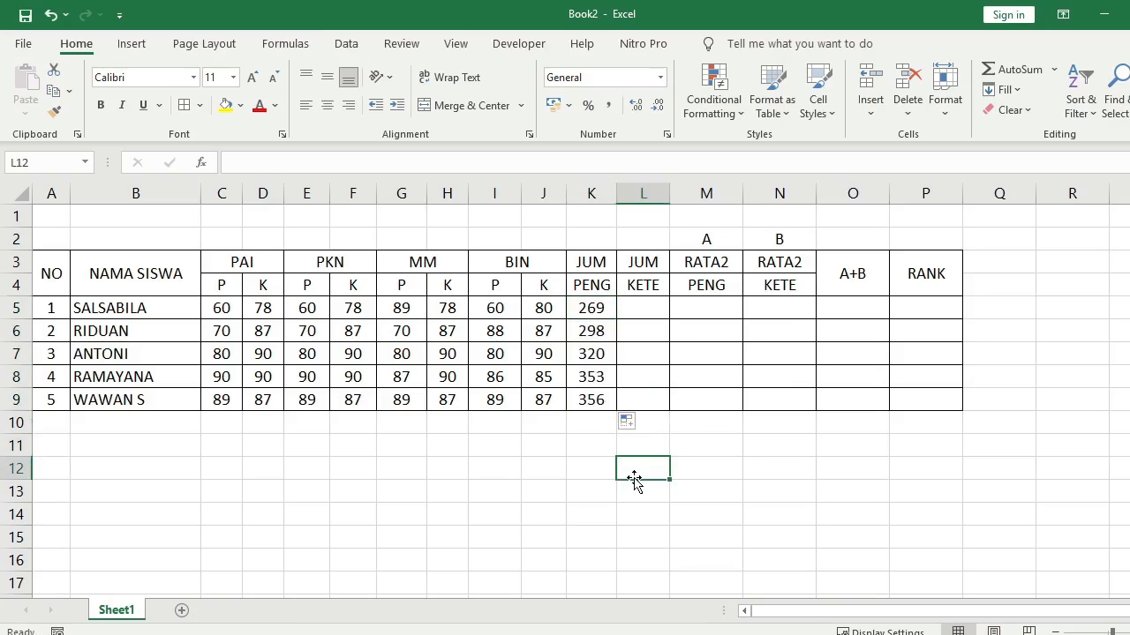
Total the first student's K scores in L5 under JUM KETE with the formula =D5+F5+H5+J5
{"action": "left_click", "coordinate": [643, 305]}
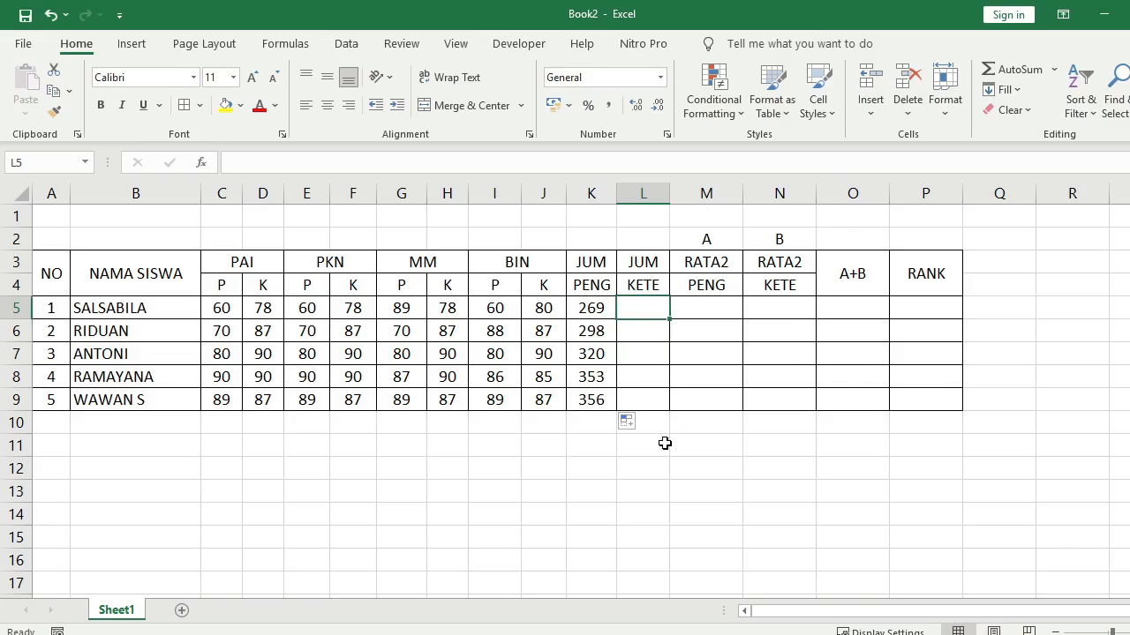
{"action": "type", "text": "="}
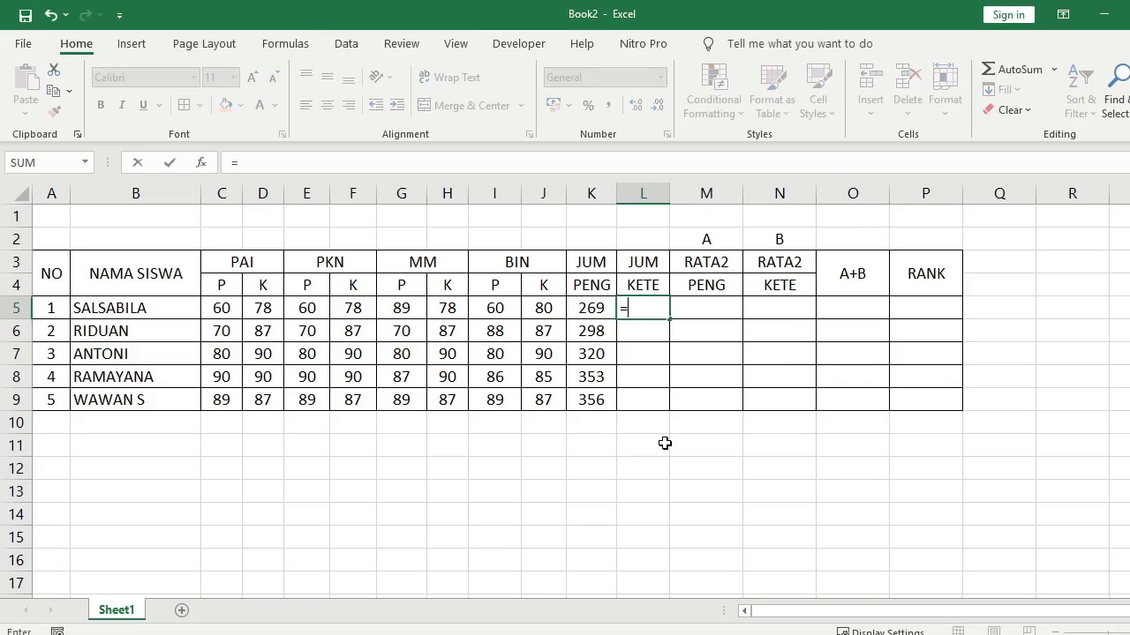
{"action": "left_click", "coordinate": [268, 309]}
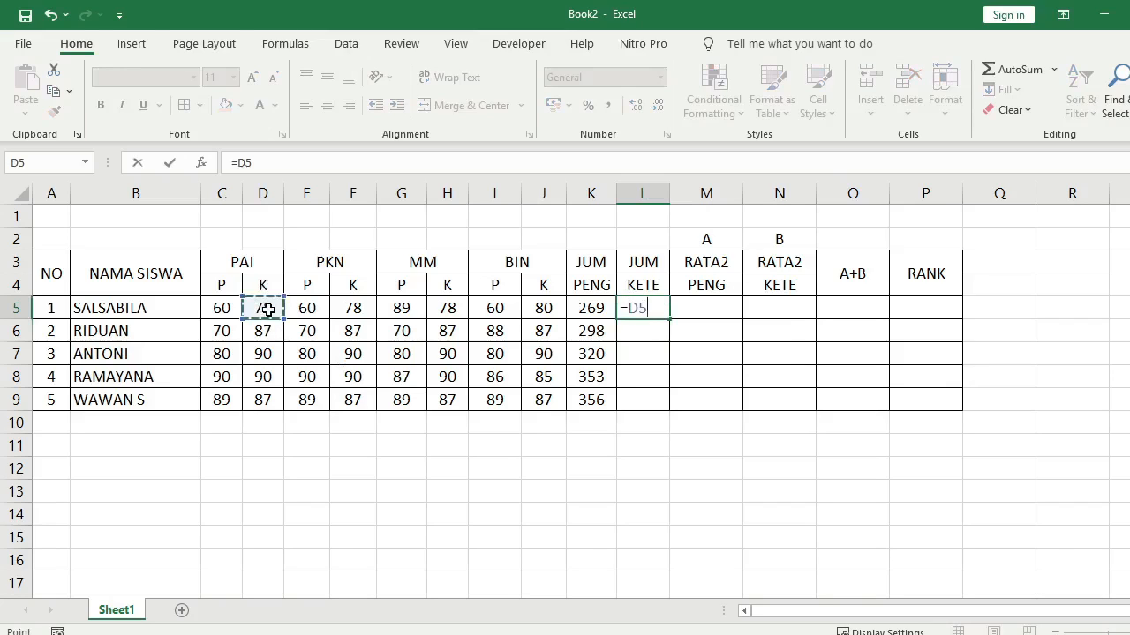
{"action": "type", "text": "+"}
{"action": "left_click", "coordinate": [356, 310]}
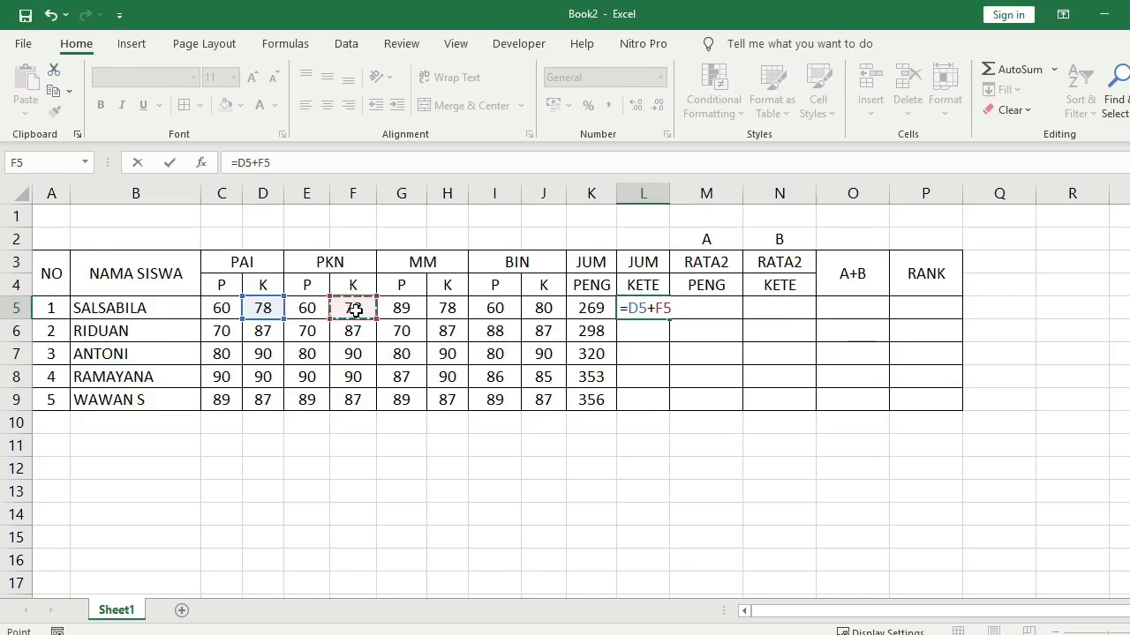
{"action": "type", "text": "+"}
{"action": "left_click", "coordinate": [448, 309]}
{"action": "type", "text": "+"}
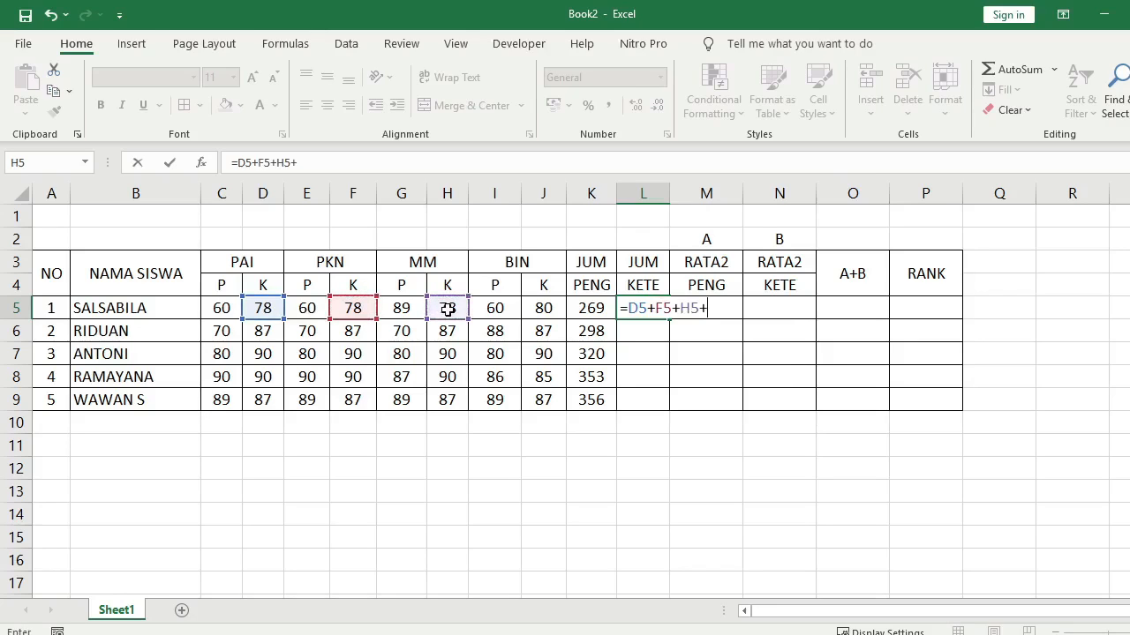
{"action": "left_click", "coordinate": [539, 308]}
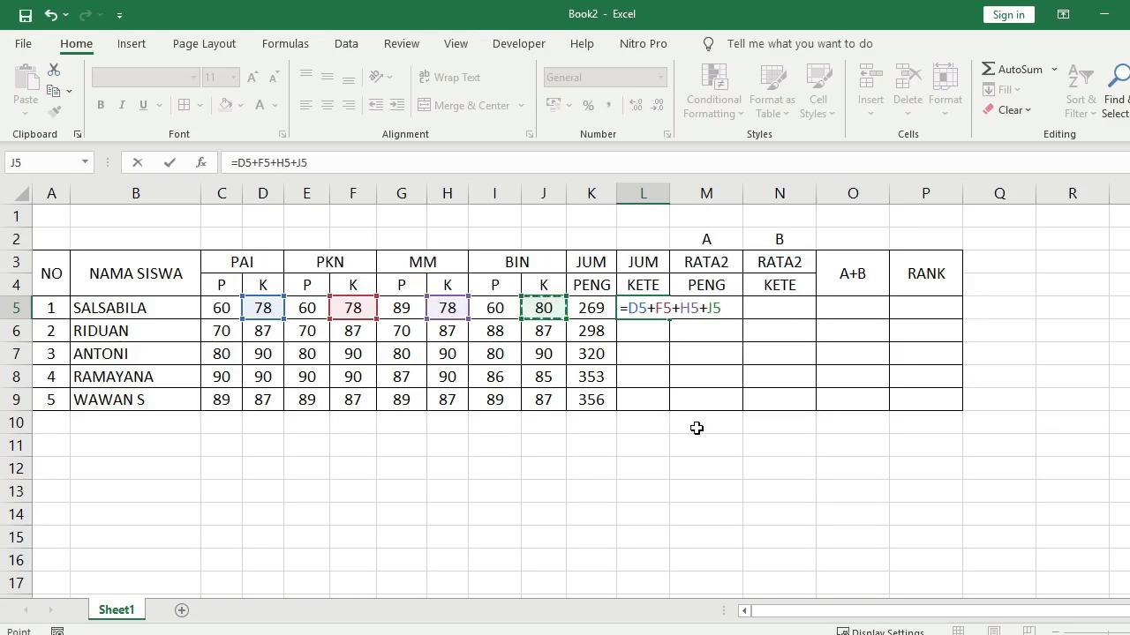
{"action": "key", "text": "Return"}
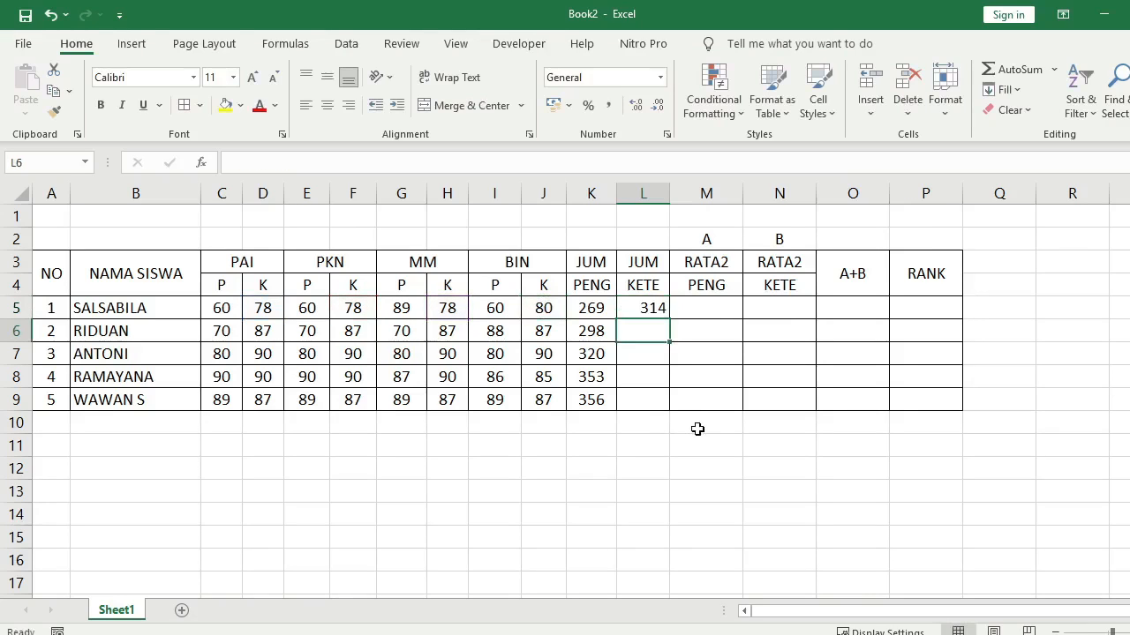
Center the K total in L5 horizontally and fill its formula down through L9
{"action": "left_click", "coordinate": [646, 311]}
{"action": "left_click", "coordinate": [328, 105]}
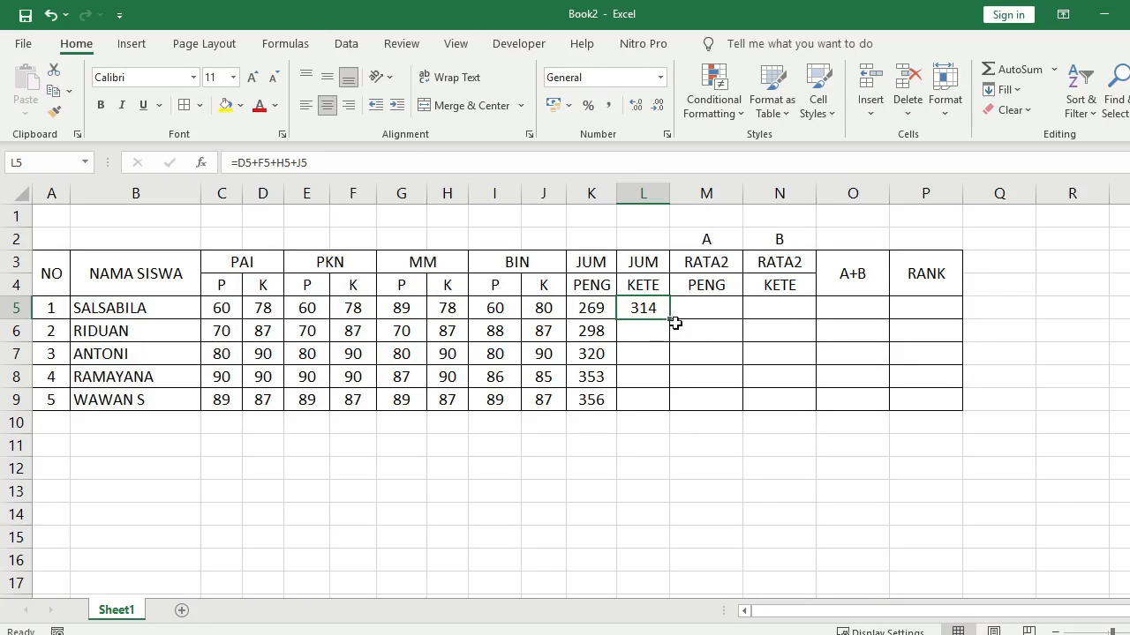
{"action": "left_click_drag", "start_coordinate": [669, 318], "coordinate": [670, 411]}
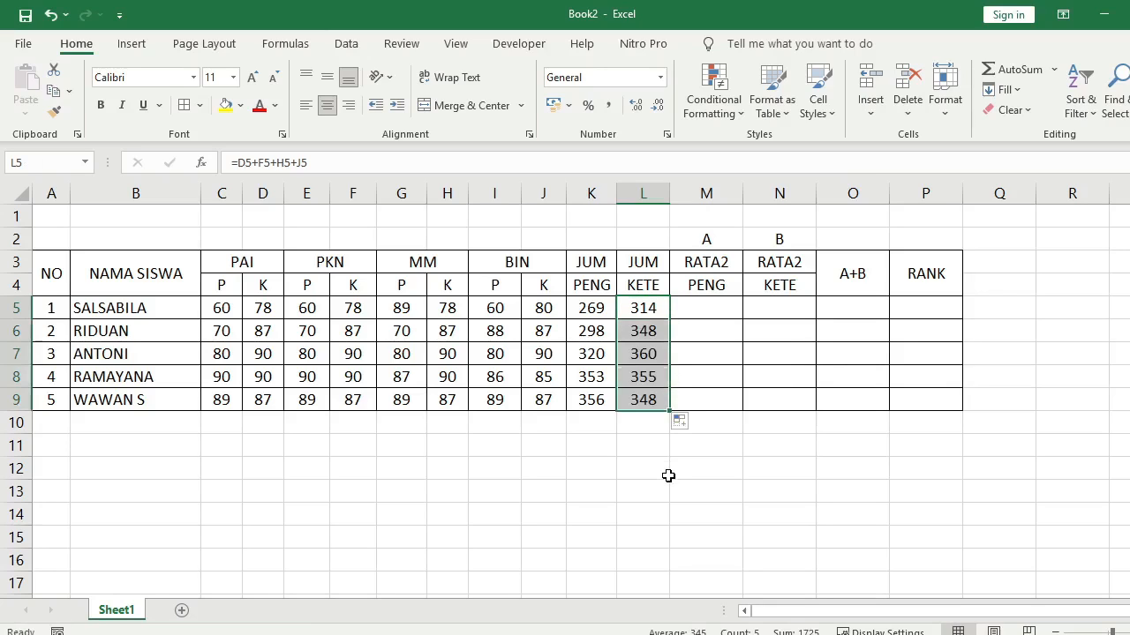
{"action": "left_click", "coordinate": [667, 477]}
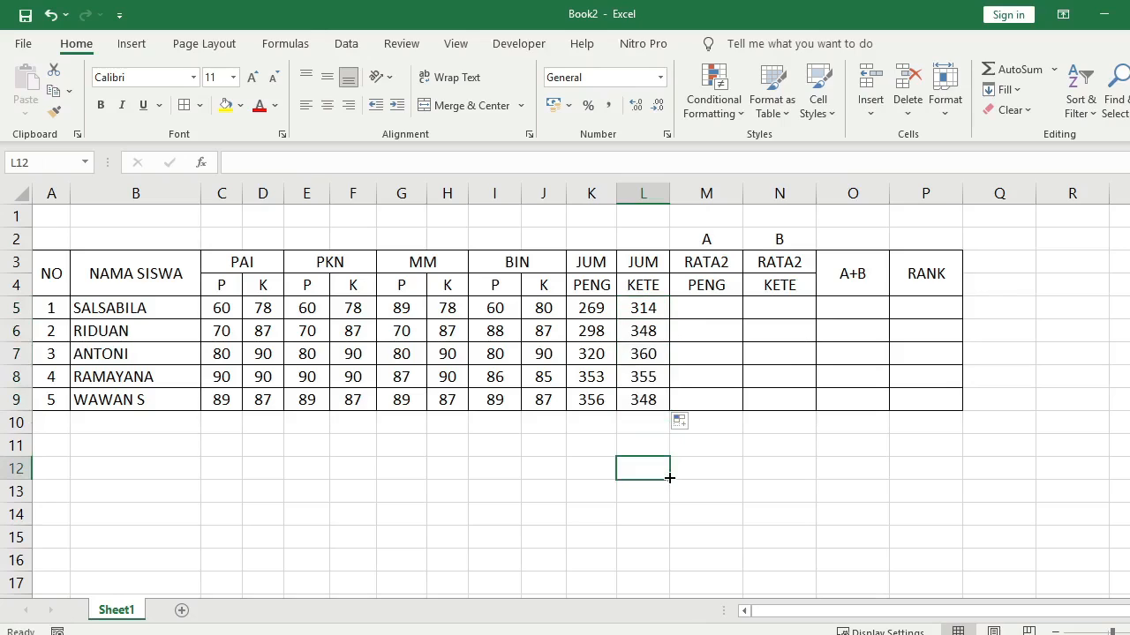
Calculate the first student's P average in M5 under RATA2 PENG with =K5/4 and center it horizontally
{"action": "left_click", "coordinate": [709, 307]}
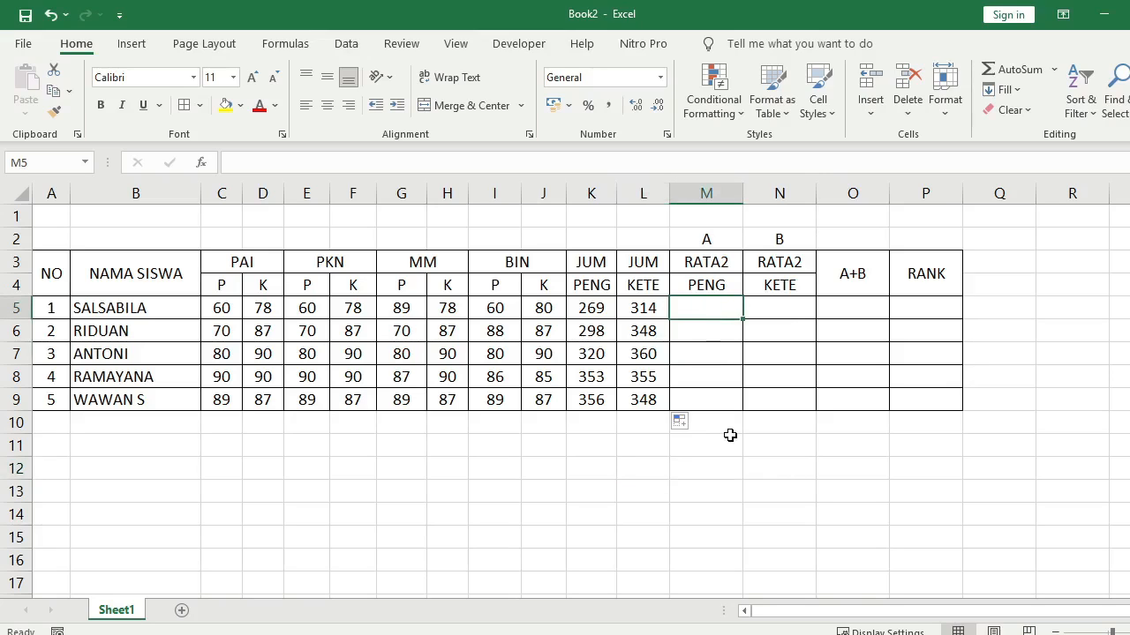
{"action": "type", "text": "="}
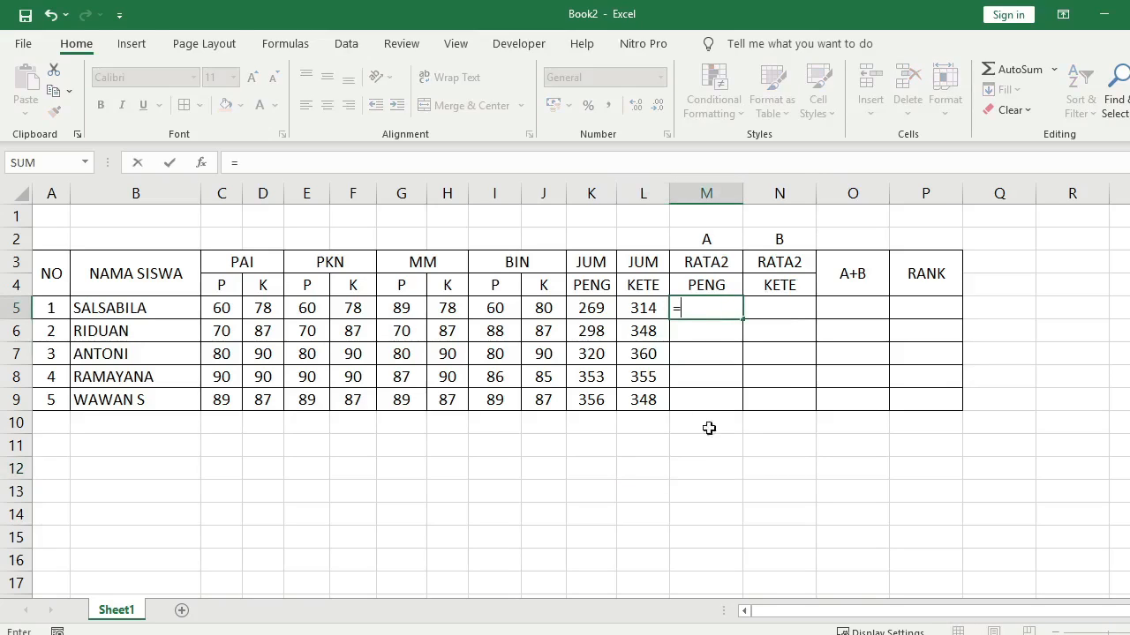
{"action": "left_click", "coordinate": [597, 308]}
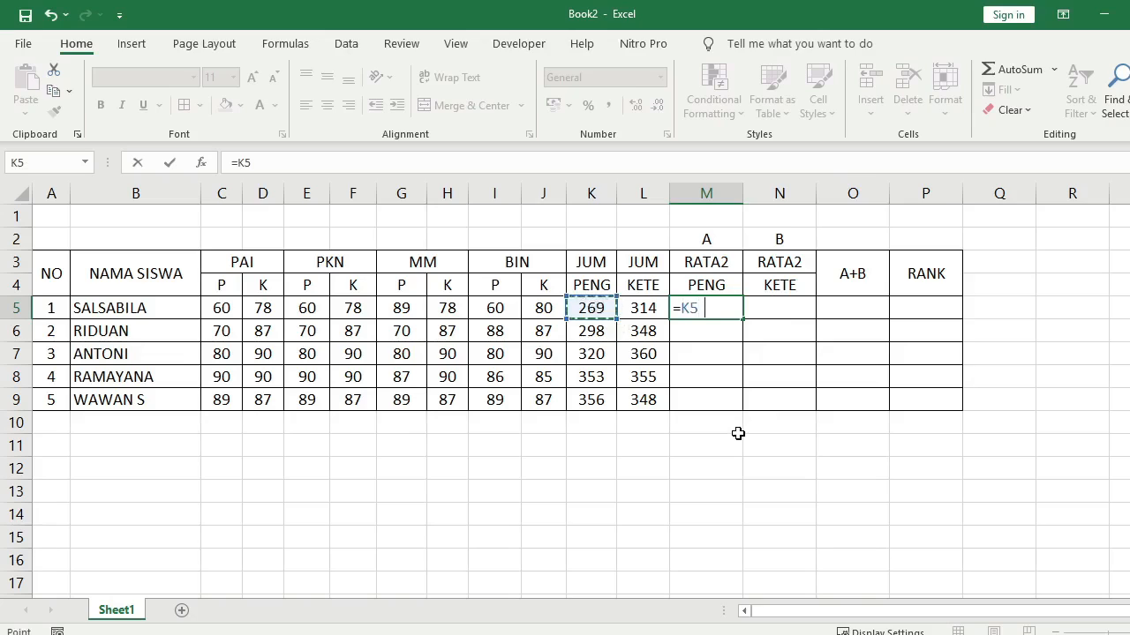
{"action": "type", "text": "/4"}
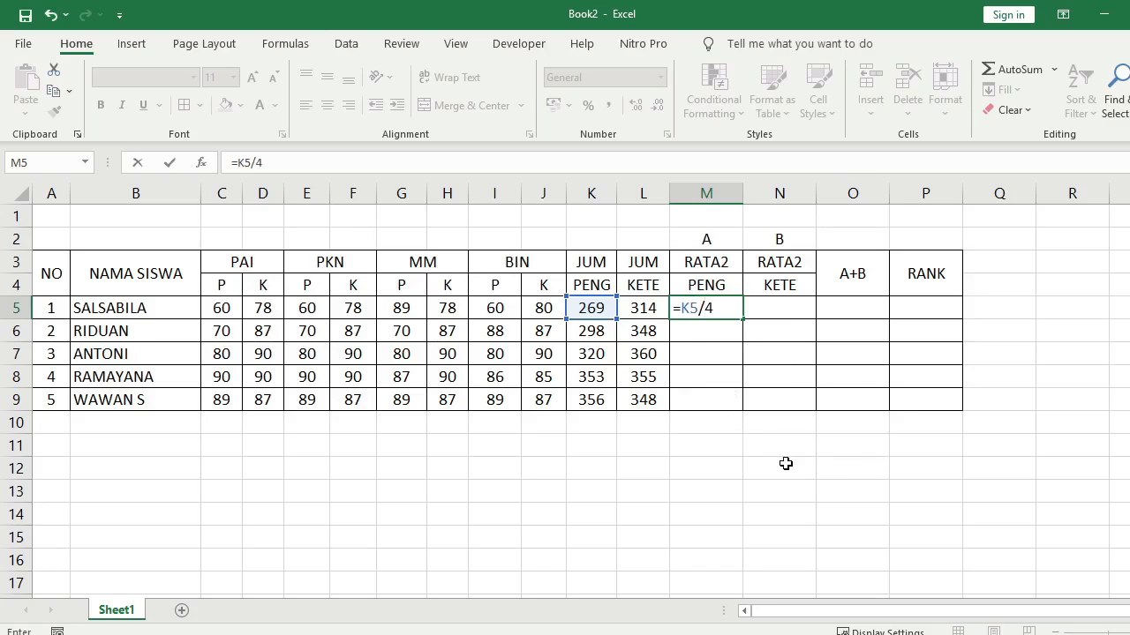
{"action": "key", "text": "Return"}
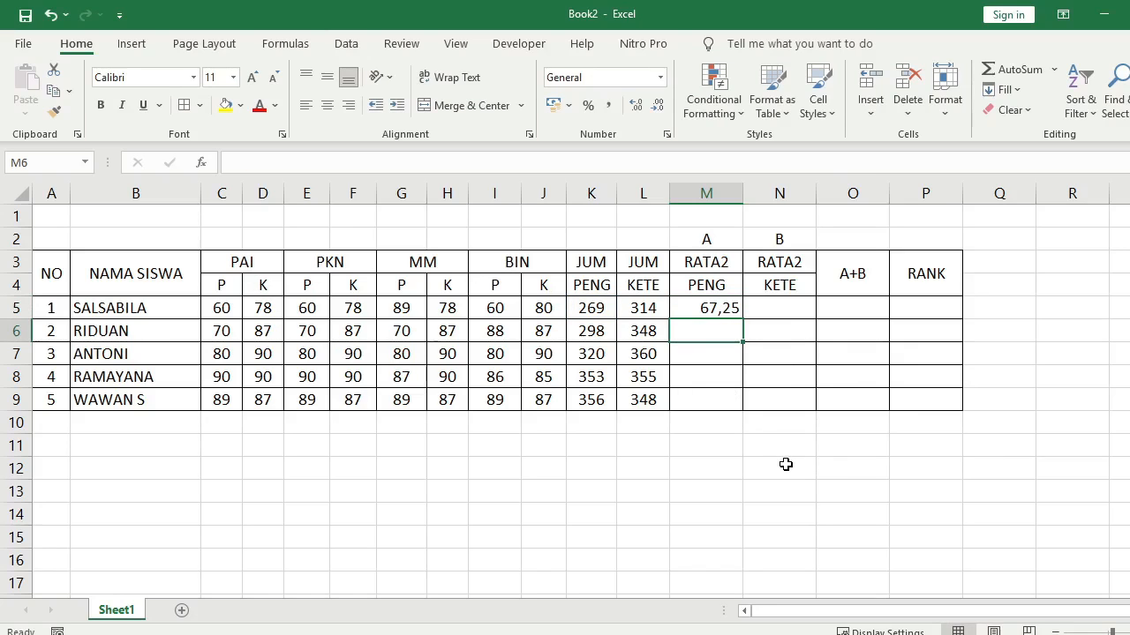
{"action": "left_click", "coordinate": [717, 307]}
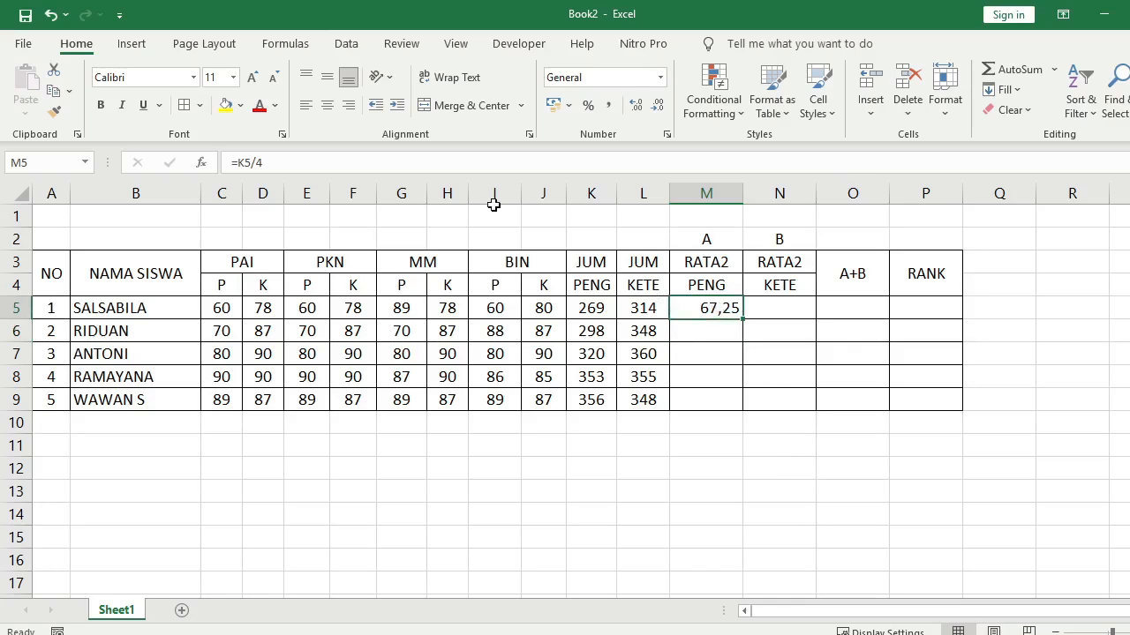
{"action": "left_click", "coordinate": [328, 107]}
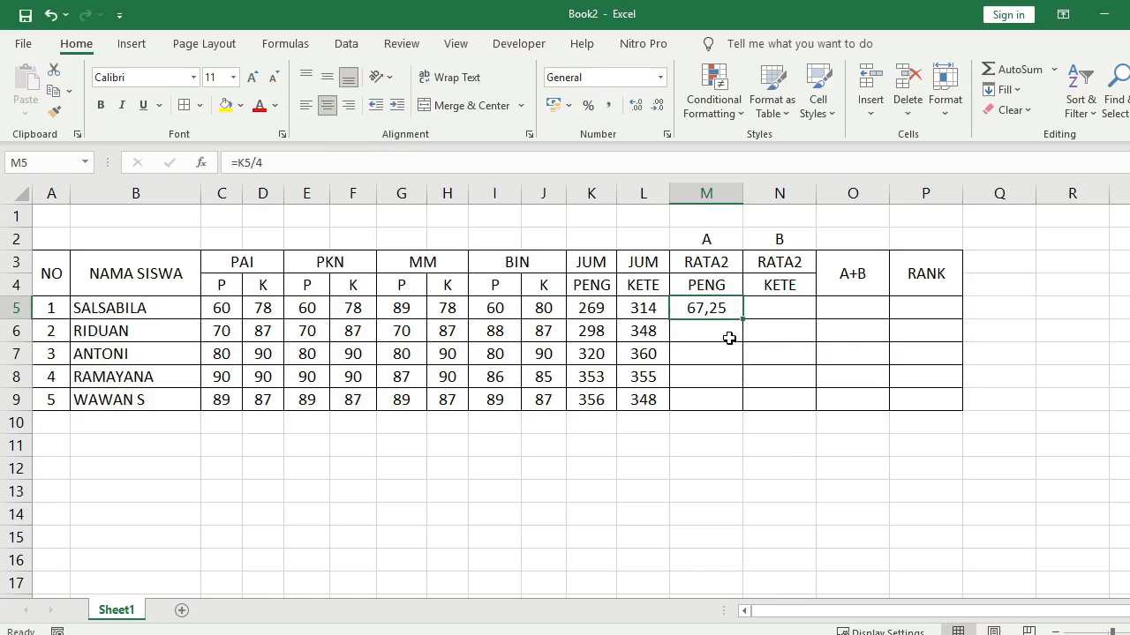
Fill the P average formula from M5 down through M9 and calculate the first student's K average in N5 with =L5/4
{"action": "left_click_drag", "start_coordinate": [743, 322], "coordinate": [740, 408]}
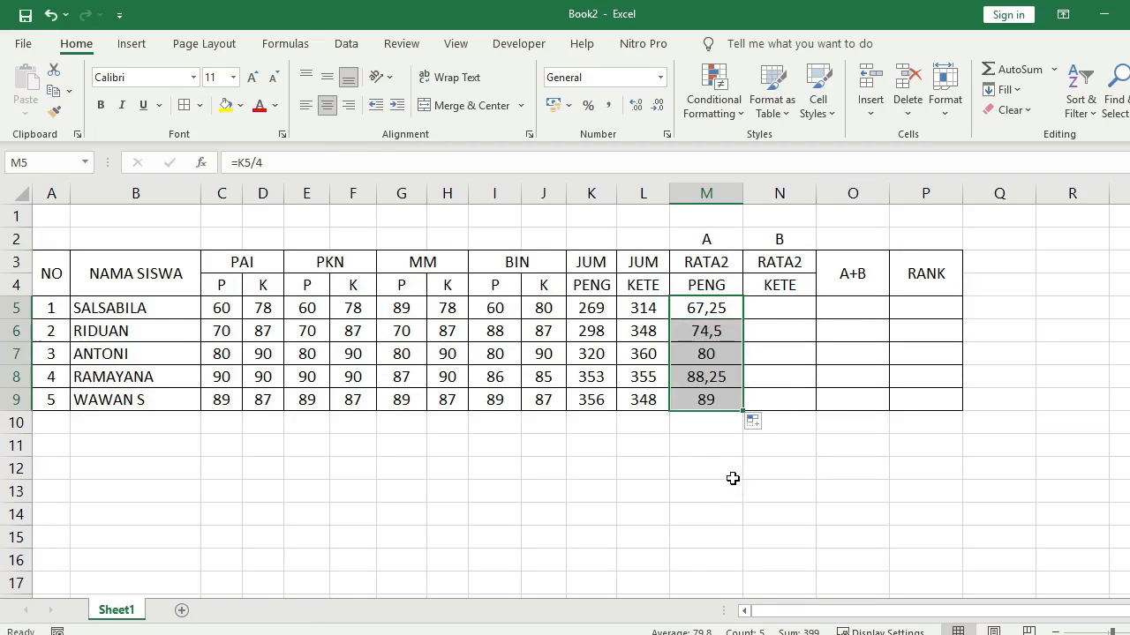
{"action": "left_click", "coordinate": [837, 497]}
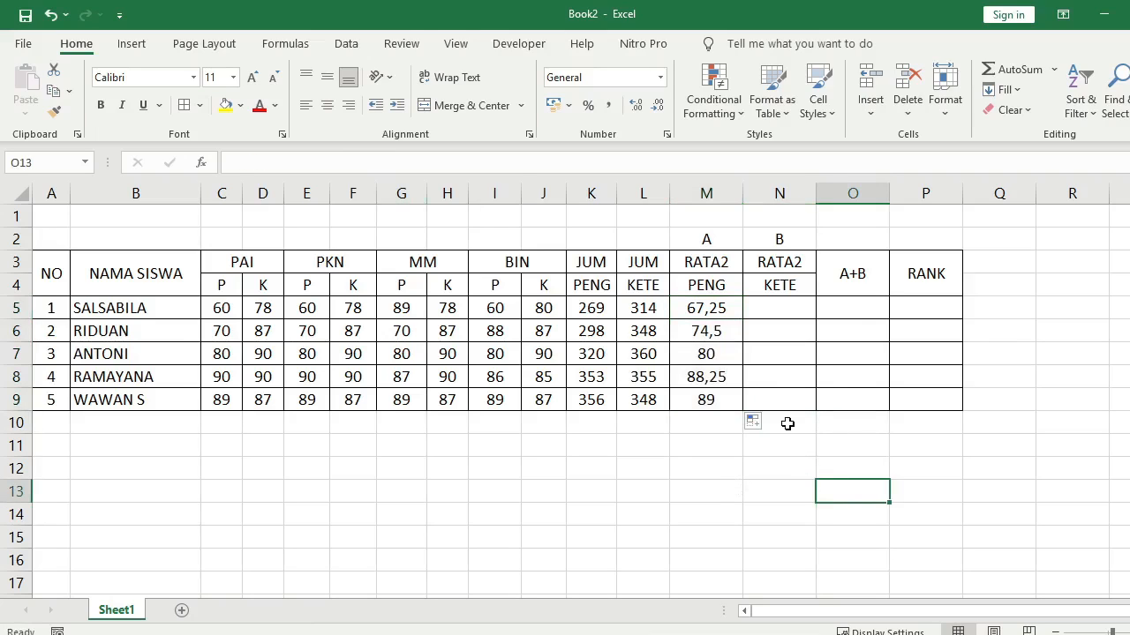
{"action": "left_click", "coordinate": [792, 309]}
{"action": "type", "text": "="}
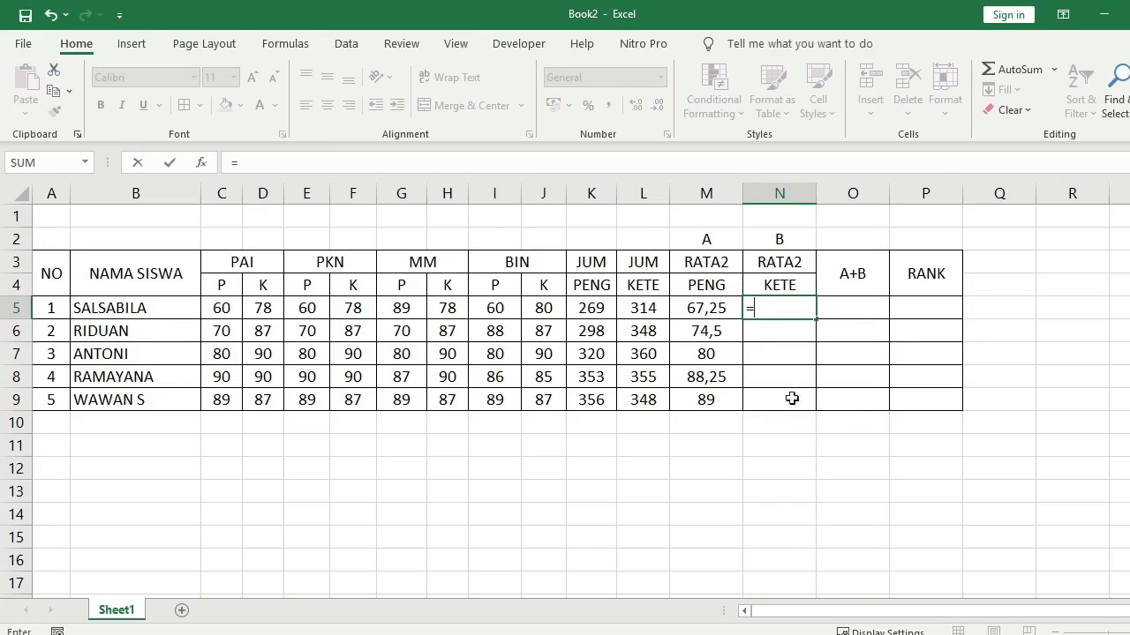
{"action": "left_click", "coordinate": [649, 308]}
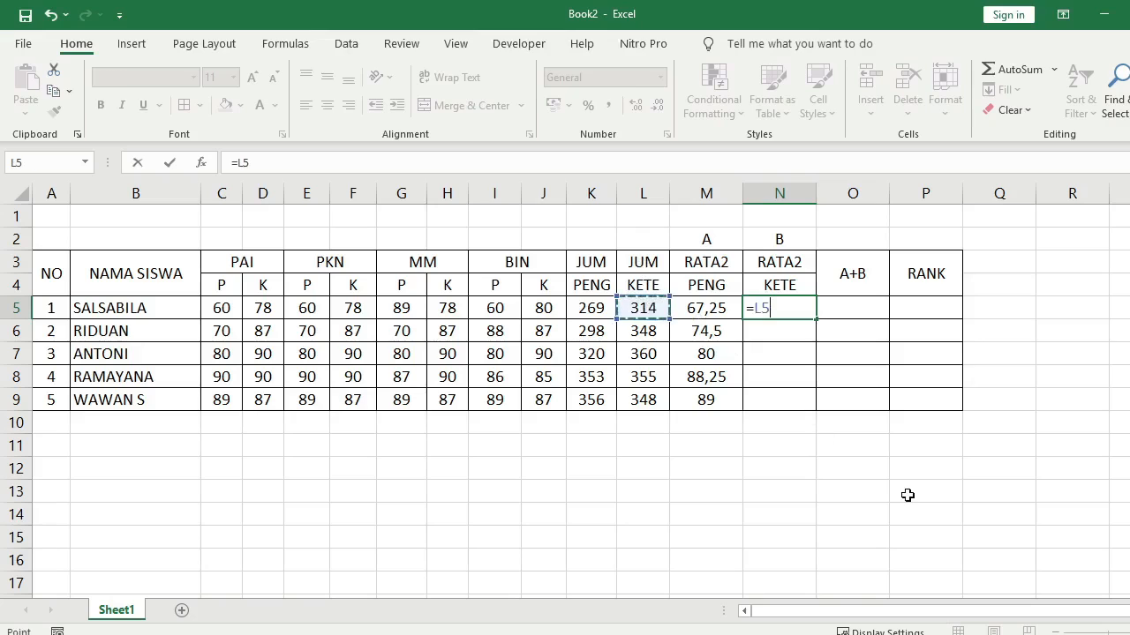
{"action": "type", "text": "/4"}
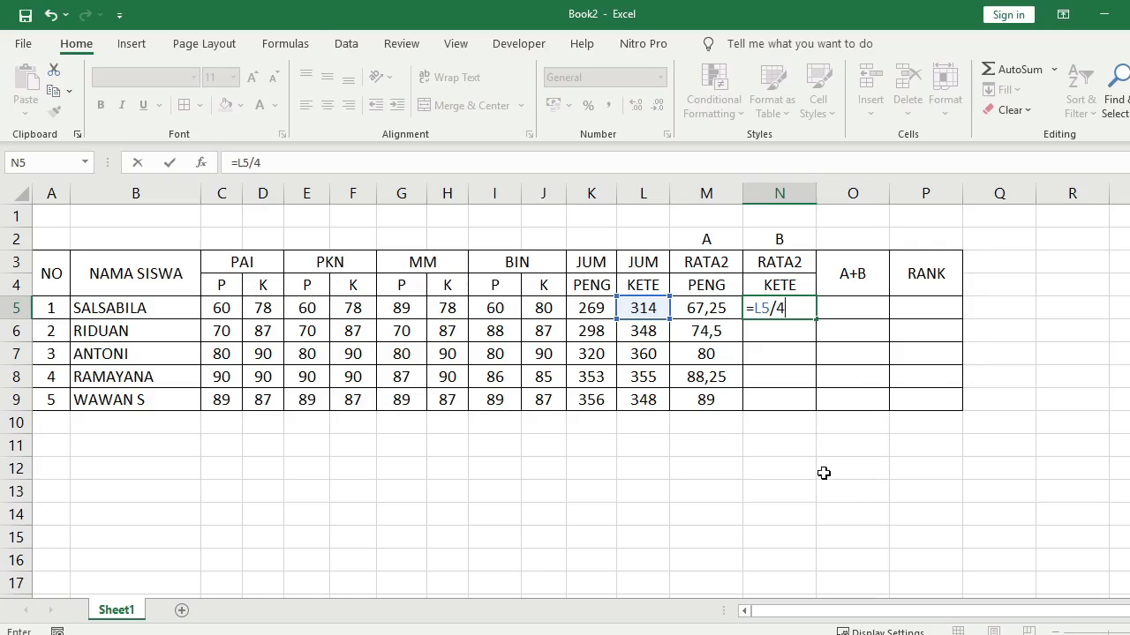
{"action": "key", "text": "Return"}
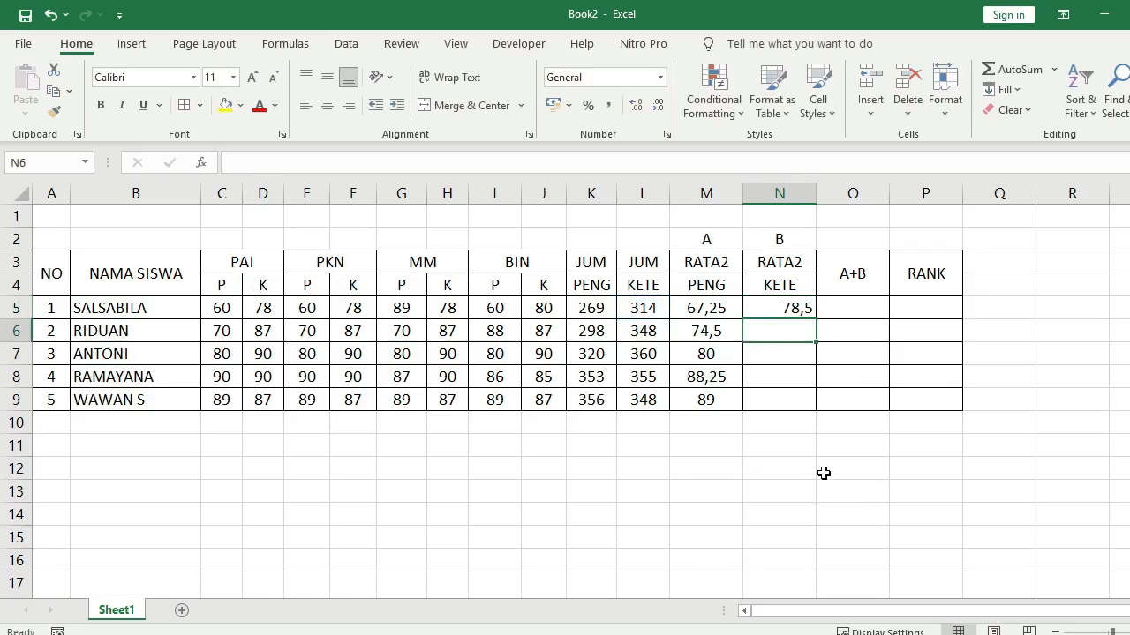
Center the K average in N5 horizontally and fill its formula down through N9
{"action": "left_click", "coordinate": [782, 306]}
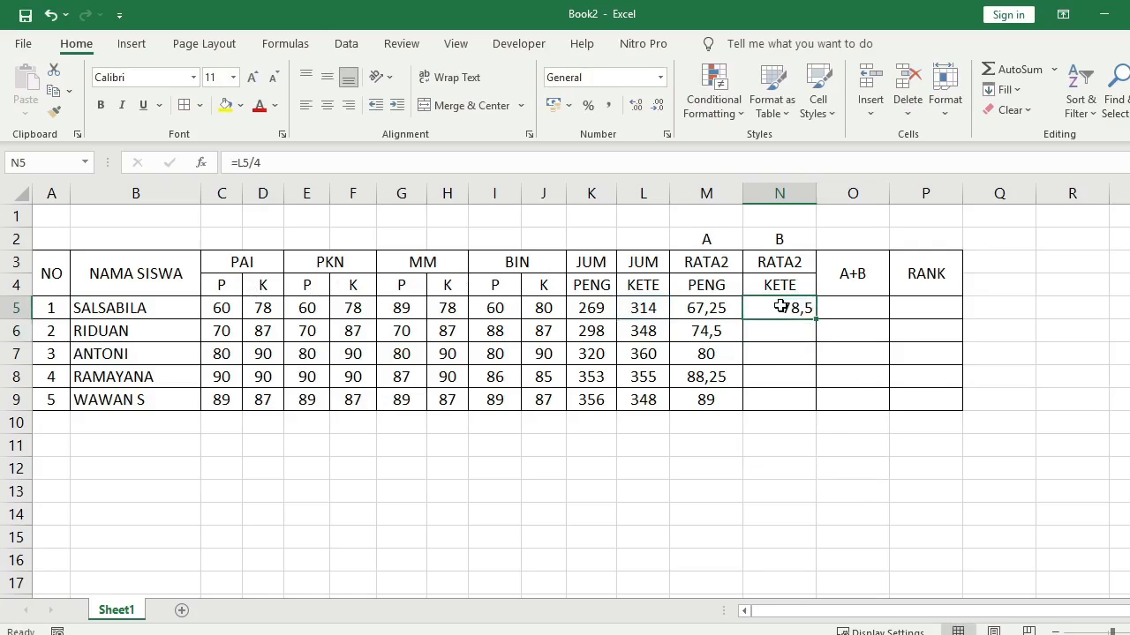
{"action": "left_click", "coordinate": [326, 105]}
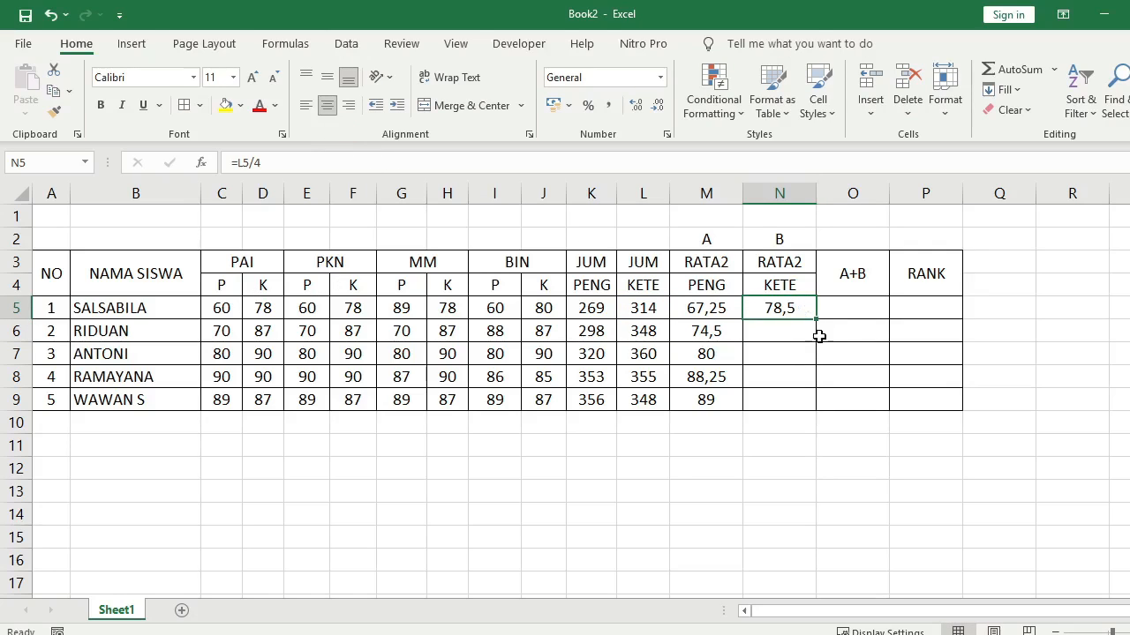
{"action": "left_click_drag", "start_coordinate": [818, 323], "coordinate": [816, 411]}
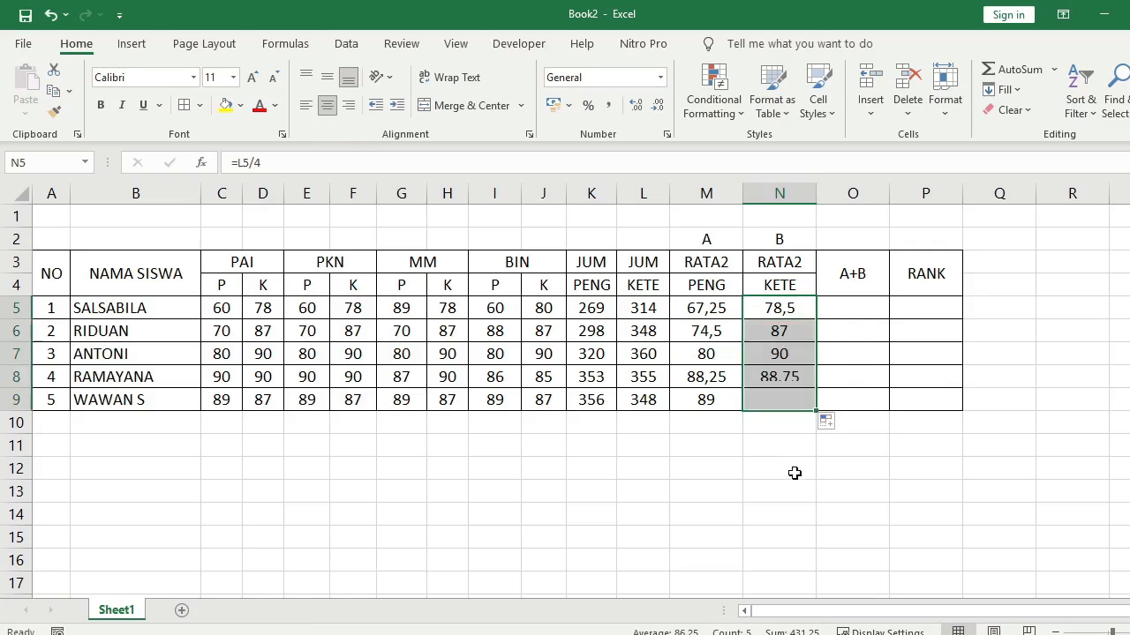
{"action": "left_click", "coordinate": [793, 474]}
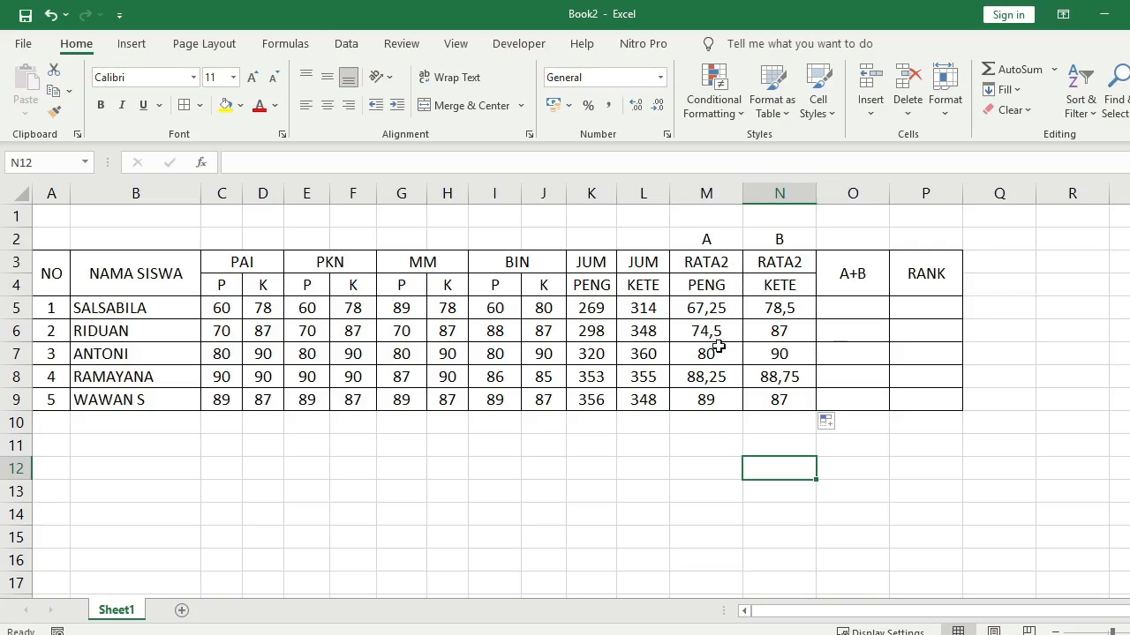
Color the background of the A label in M2 yellow and the B label in N2 light green
{"action": "left_click", "coordinate": [711, 239]}
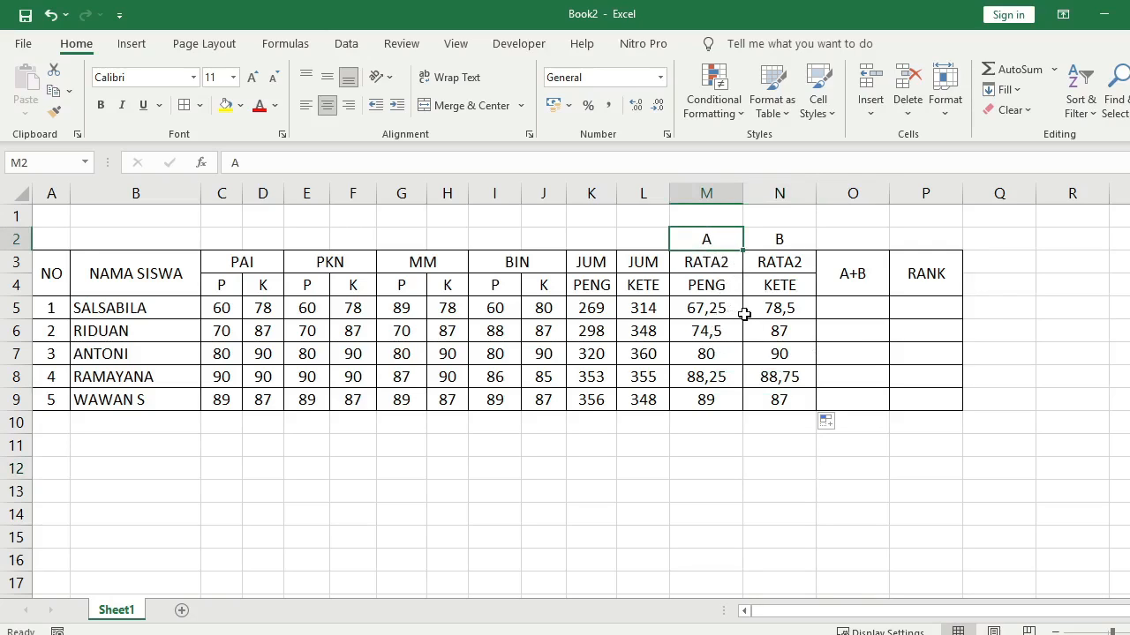
{"action": "left_click", "coordinate": [226, 105]}
{"action": "left_click", "coordinate": [768, 488]}
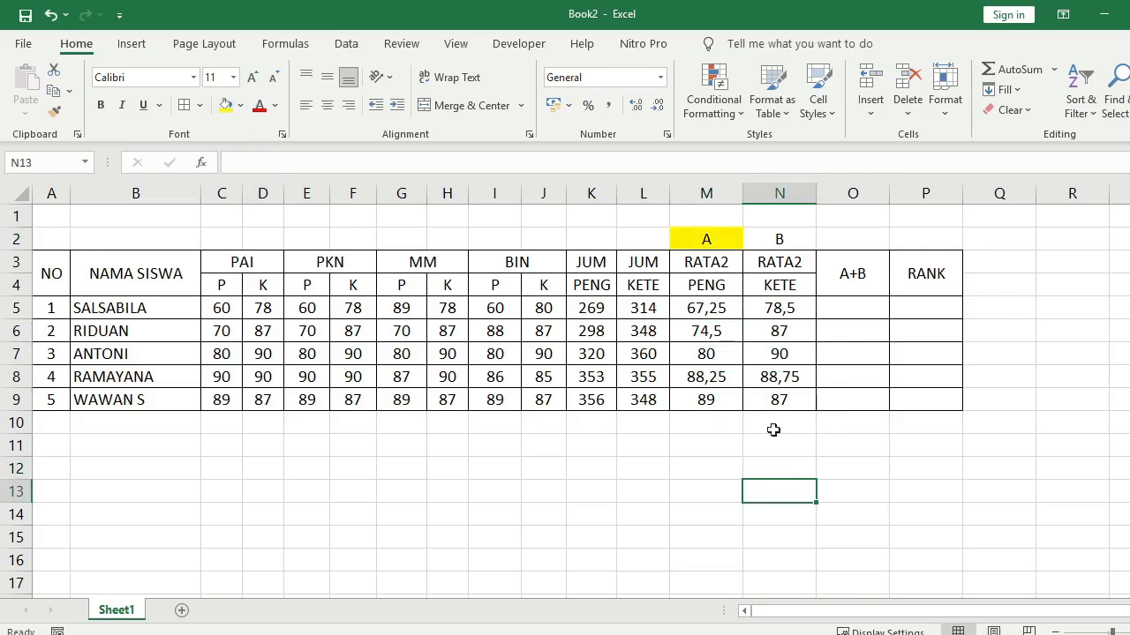
{"action": "left_click", "coordinate": [776, 239]}
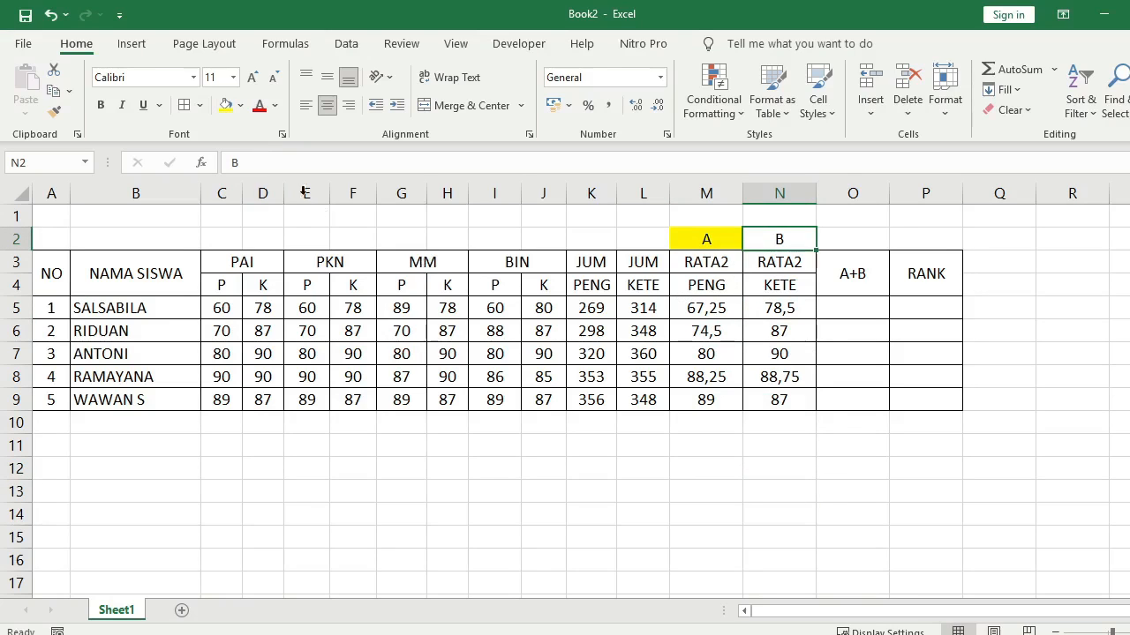
{"action": "left_click", "coordinate": [240, 105]}
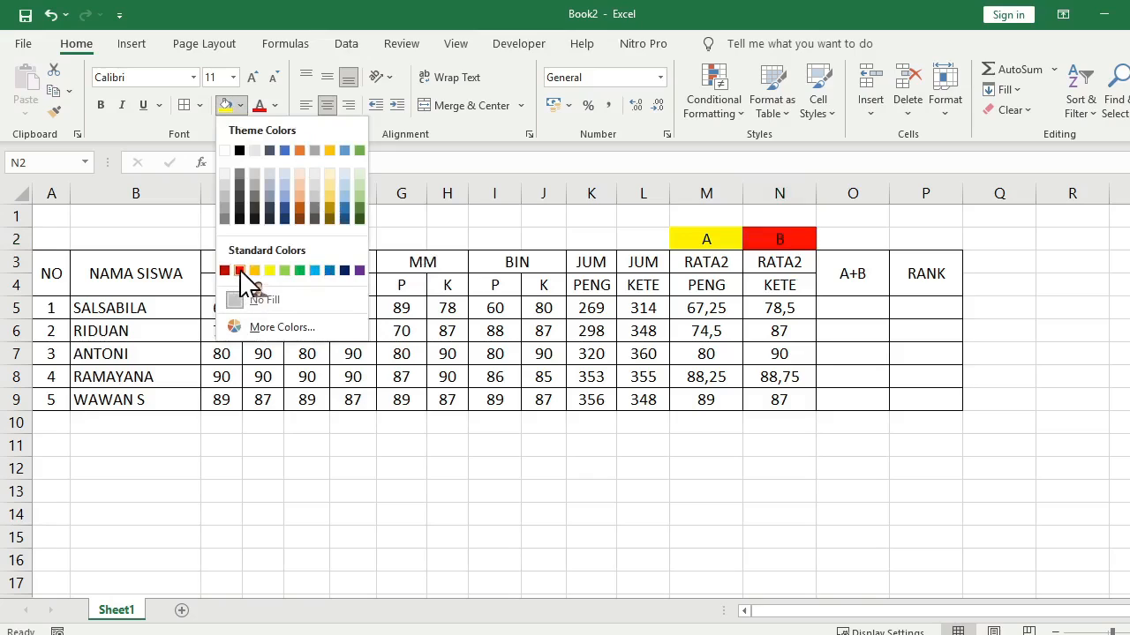
{"action": "left_click", "coordinate": [284, 271]}
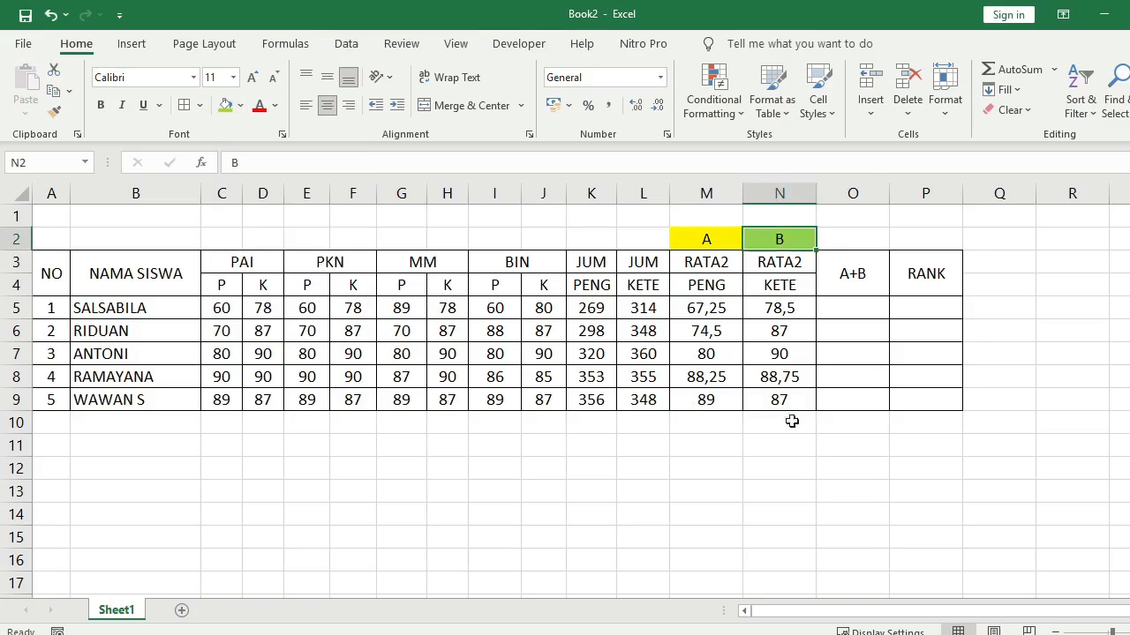
{"action": "left_click", "coordinate": [792, 422]}
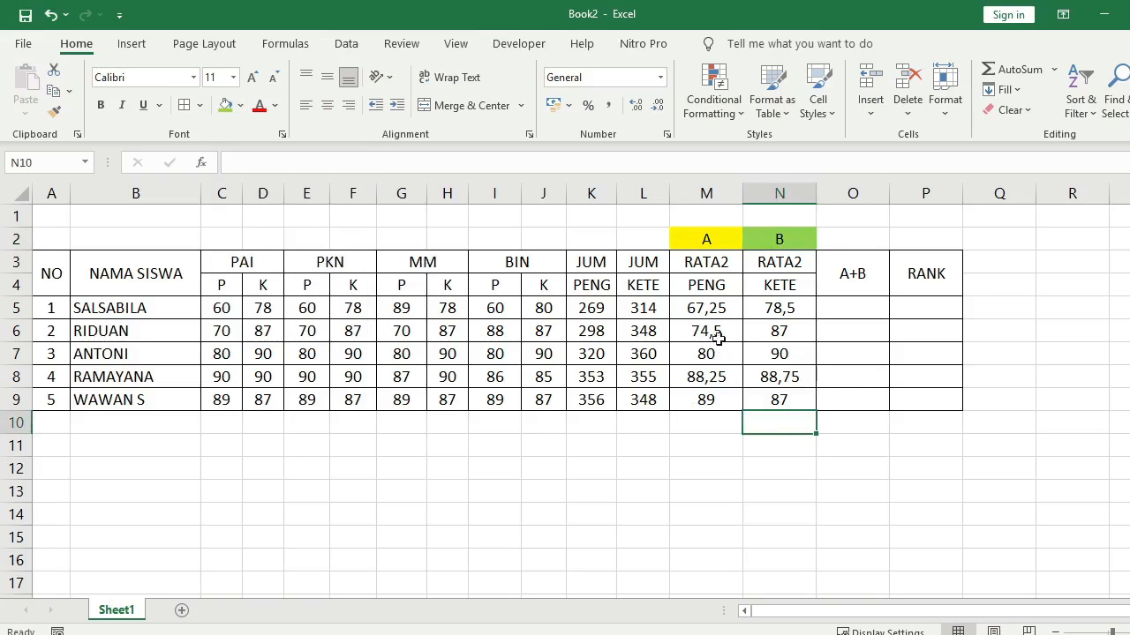
Add the first student's two averages in O5 under A+B with =M5+N5 and fill the formula down through O9
{"action": "left_click", "coordinate": [849, 291]}
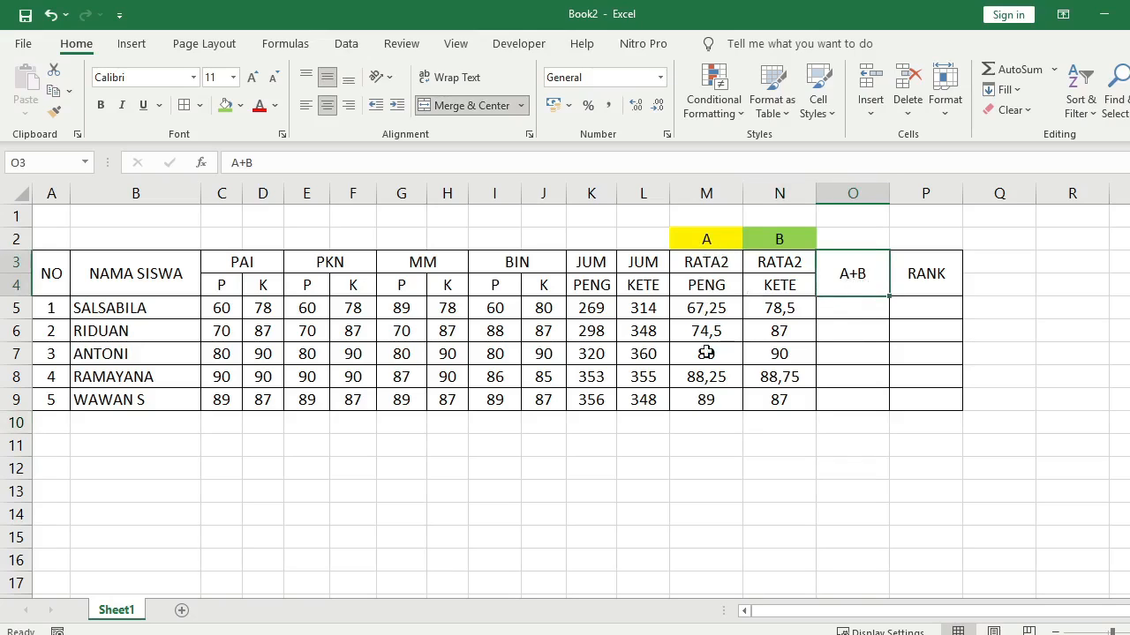
{"action": "left_click", "coordinate": [846, 308]}
{"action": "type", "text": "="}
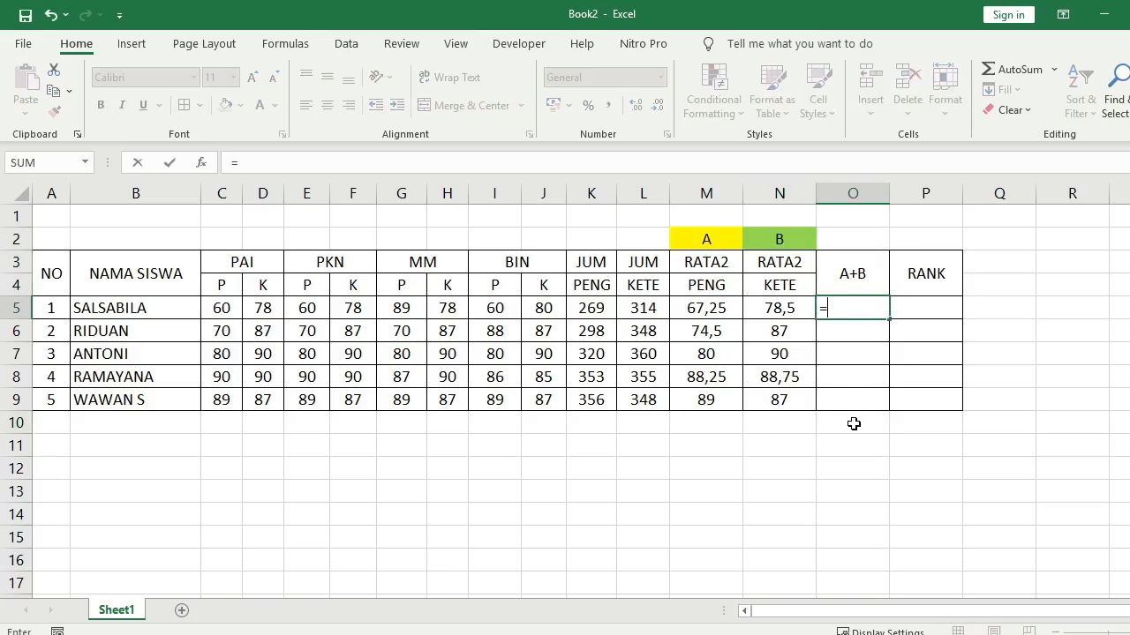
{"action": "left_click", "coordinate": [706, 306]}
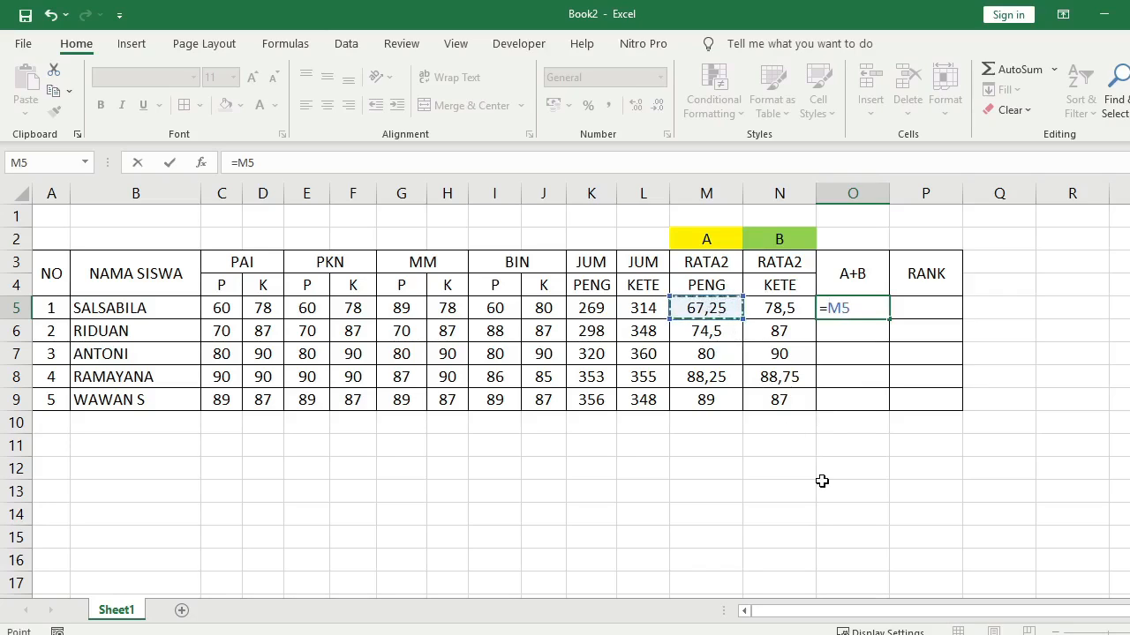
{"action": "type", "text": "+"}
{"action": "left_click", "coordinate": [764, 308]}
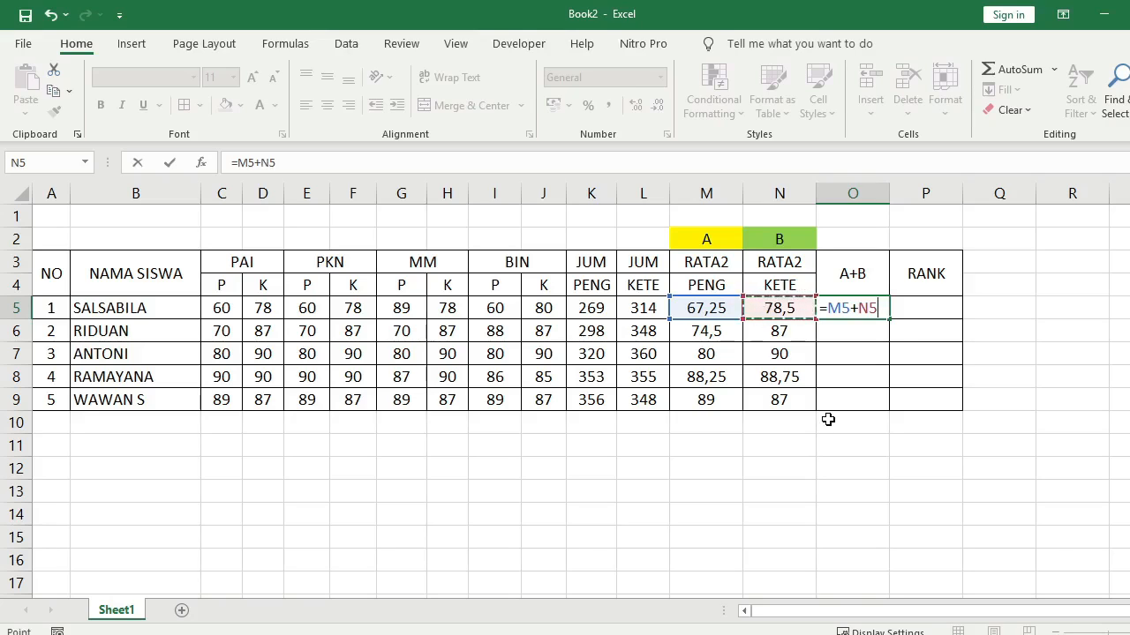
{"action": "key", "text": "Return"}
{"action": "left_click", "coordinate": [872, 311]}
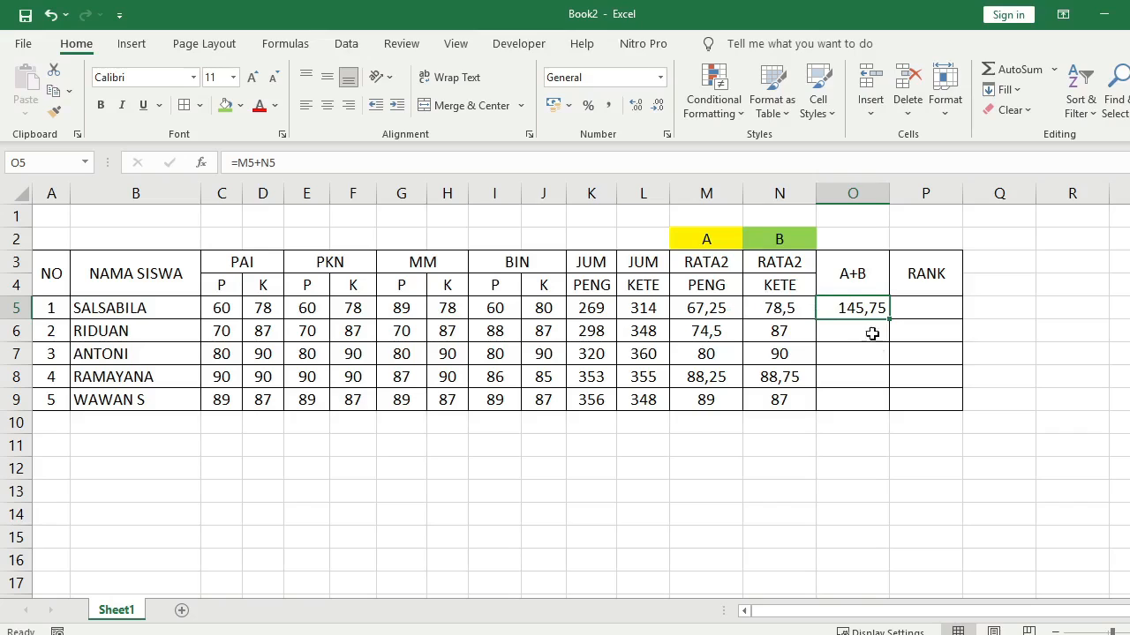
{"action": "left_click_drag", "start_coordinate": [889, 320], "coordinate": [889, 415]}
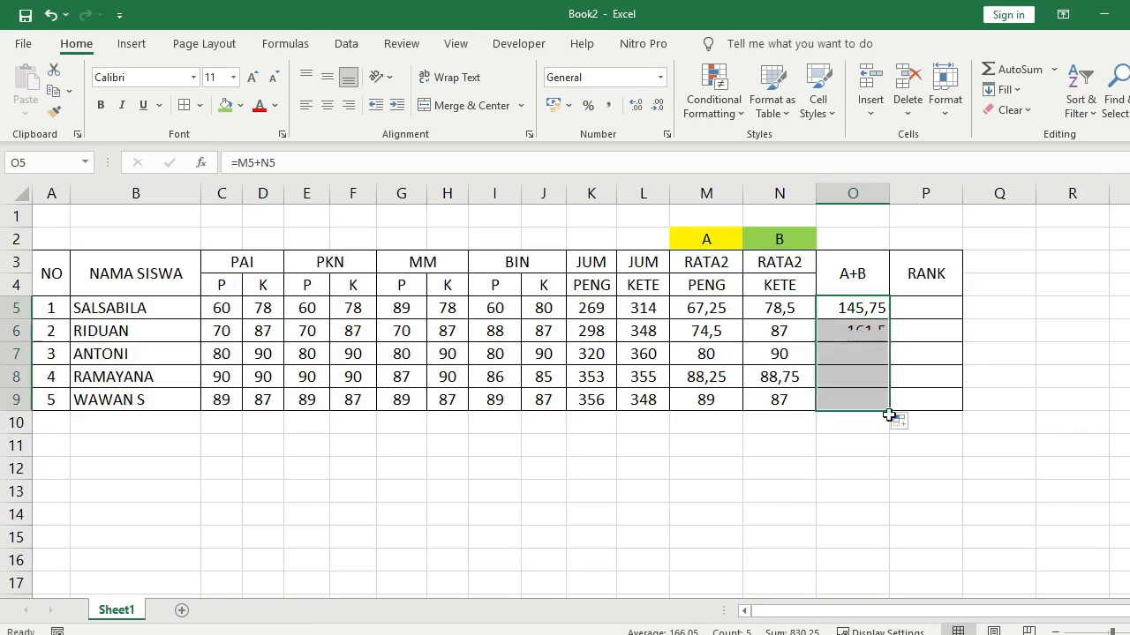
{"action": "left_click", "coordinate": [875, 464]}
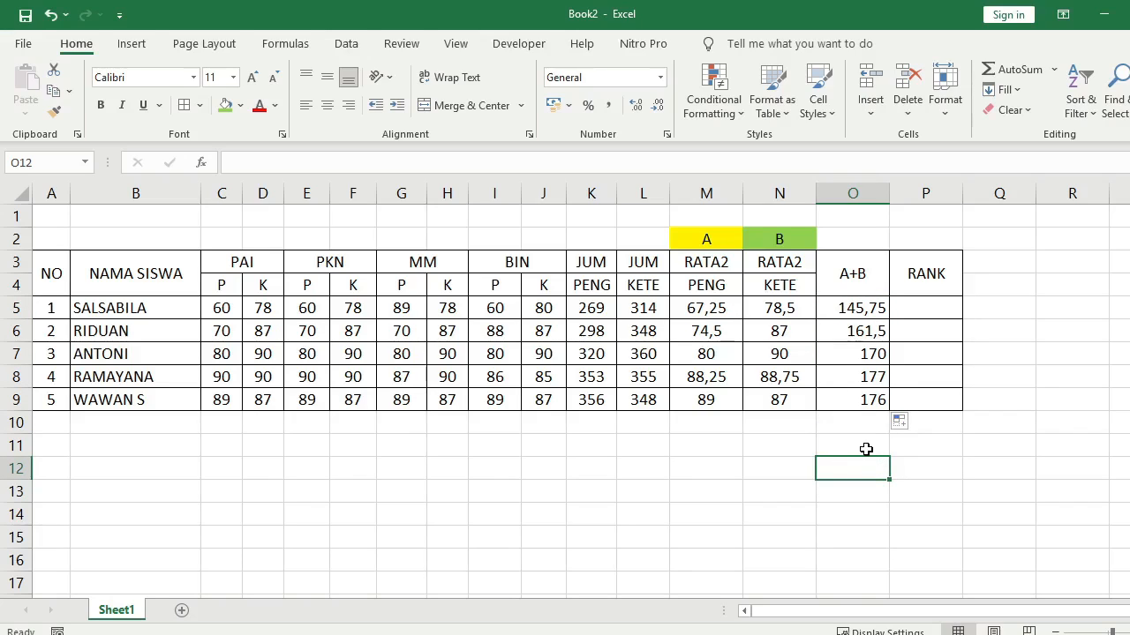
{"action": "left_click", "coordinate": [854, 281]}
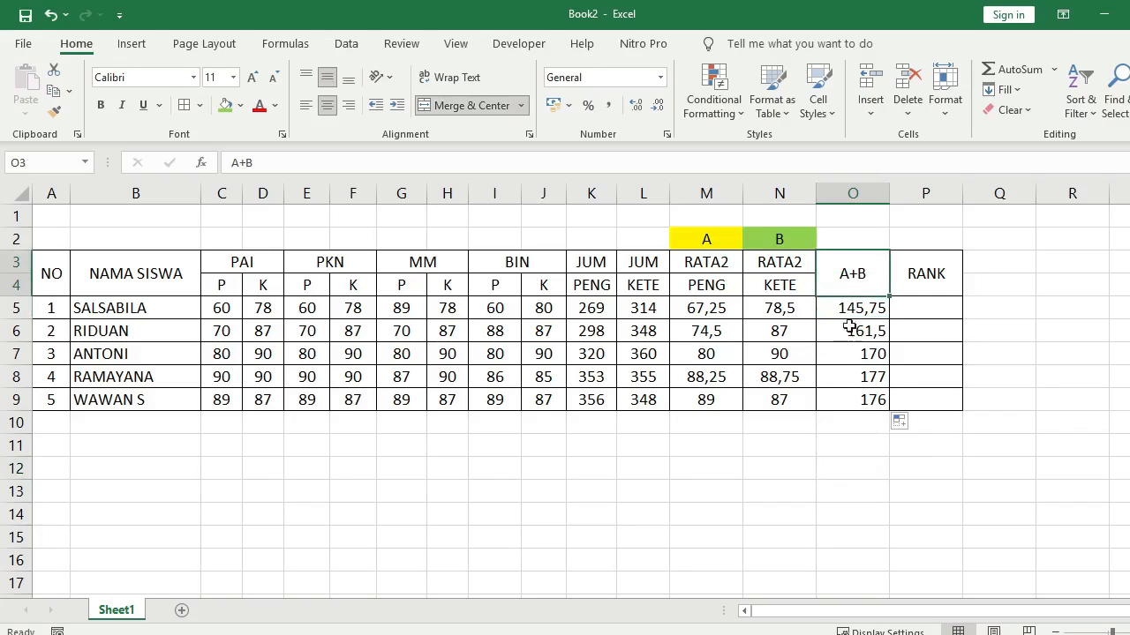
{"action": "left_click", "coordinate": [864, 448]}
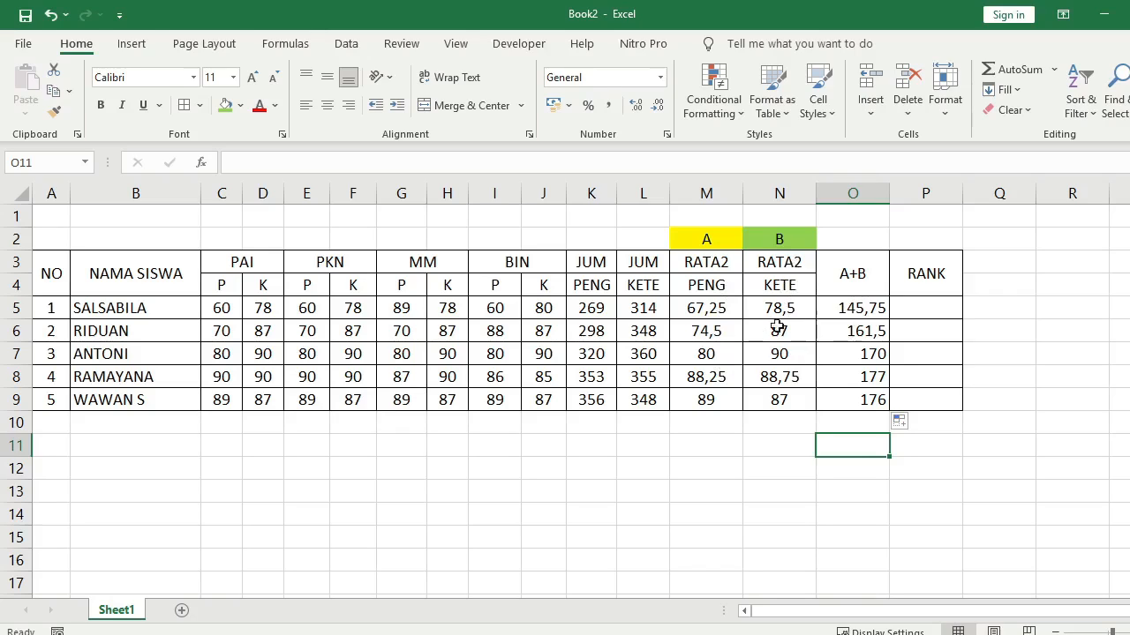
{"action": "left_click", "coordinate": [877, 316]}
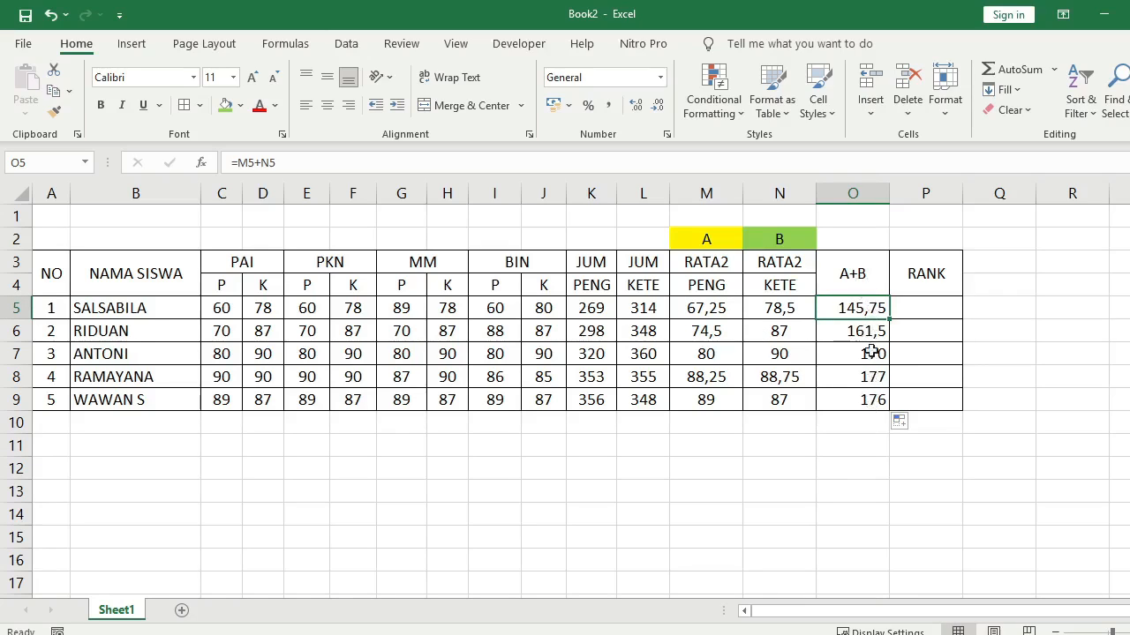
Rank the first student's A+B total in P5 in descending order with =RANK(O5;$O$5:$O$9;0)
{"action": "left_click", "coordinate": [926, 316]}
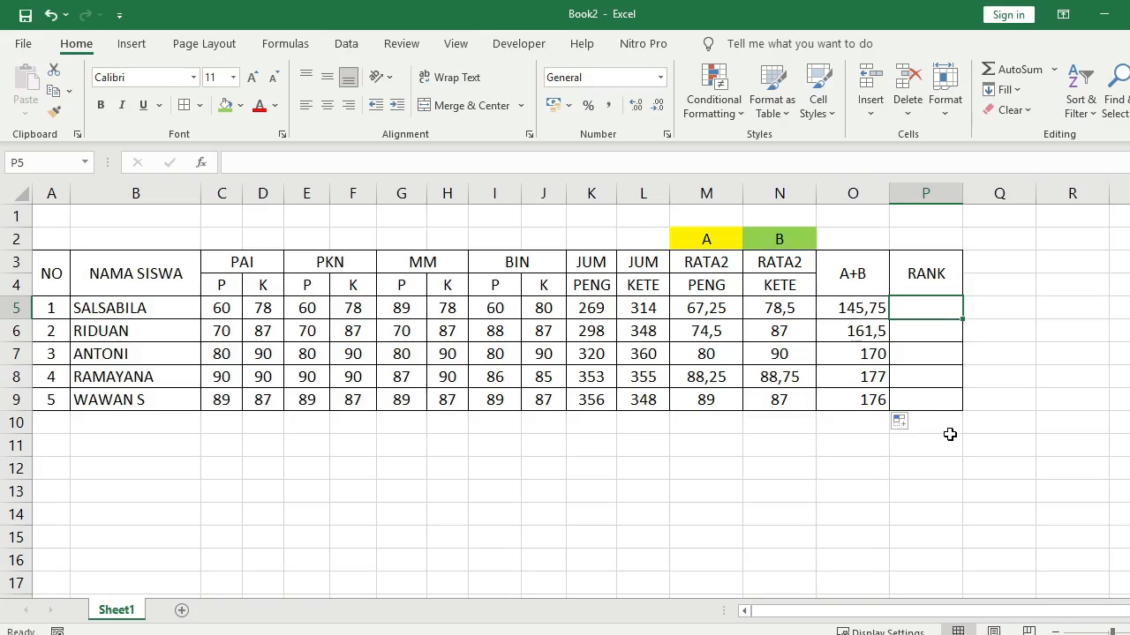
{"action": "type", "text": "="}
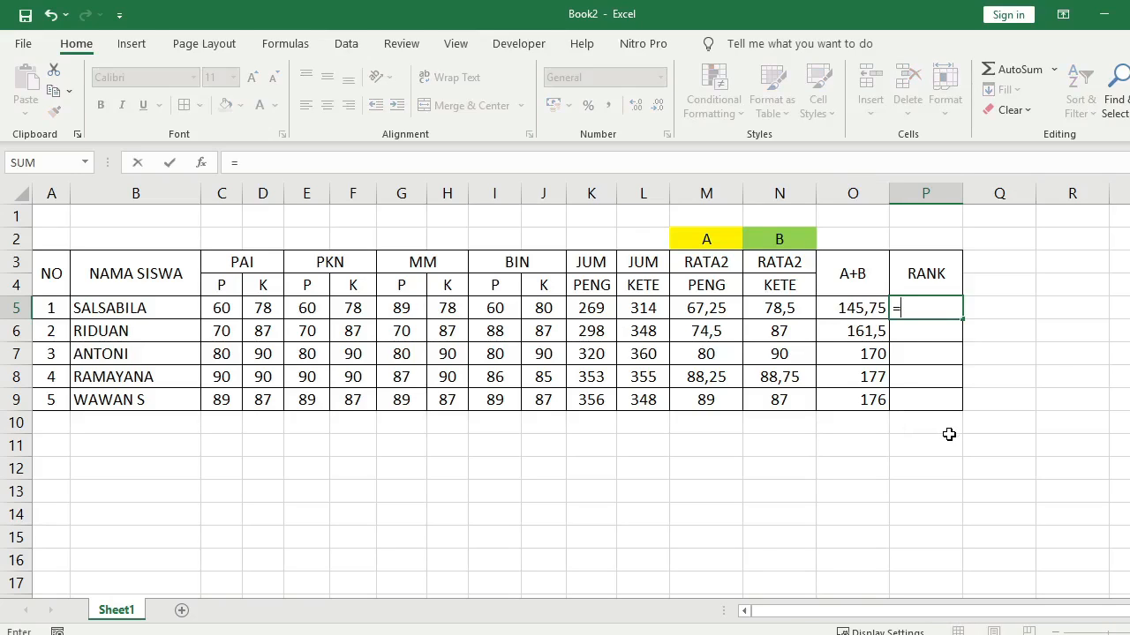
{"action": "type", "text": "RANK"}
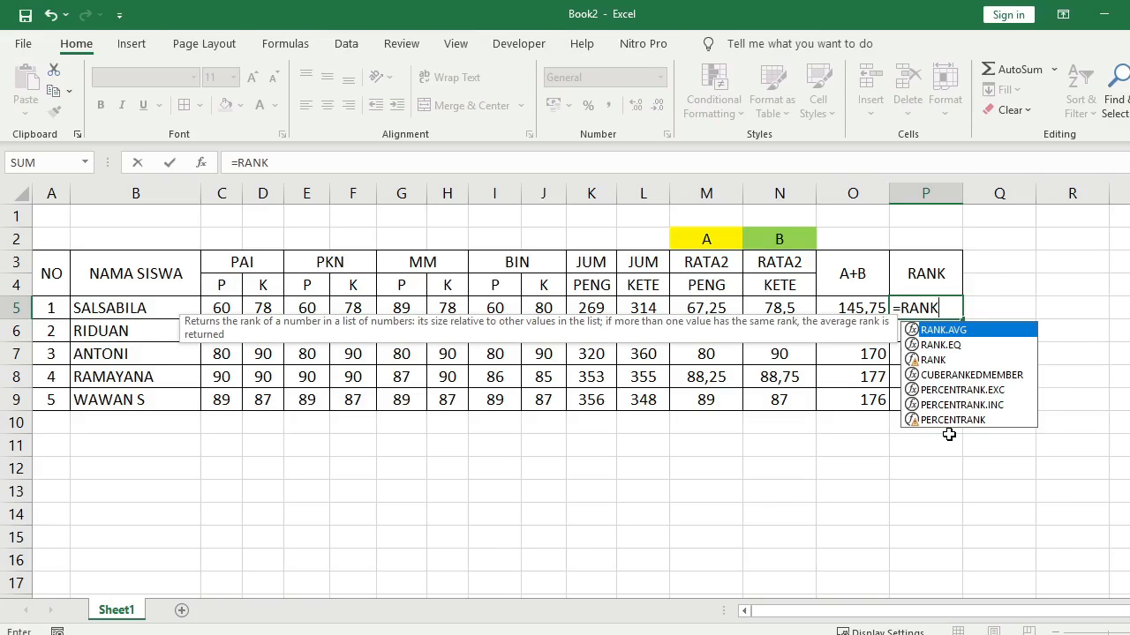
{"action": "type", "text": "("}
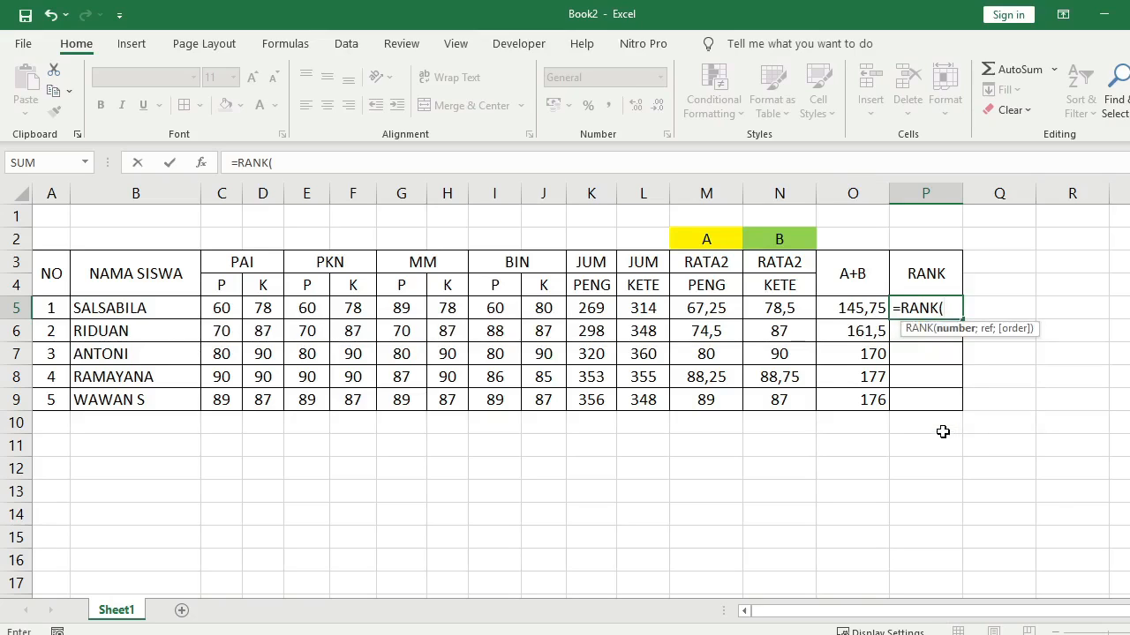
{"action": "left_click", "coordinate": [853, 308]}
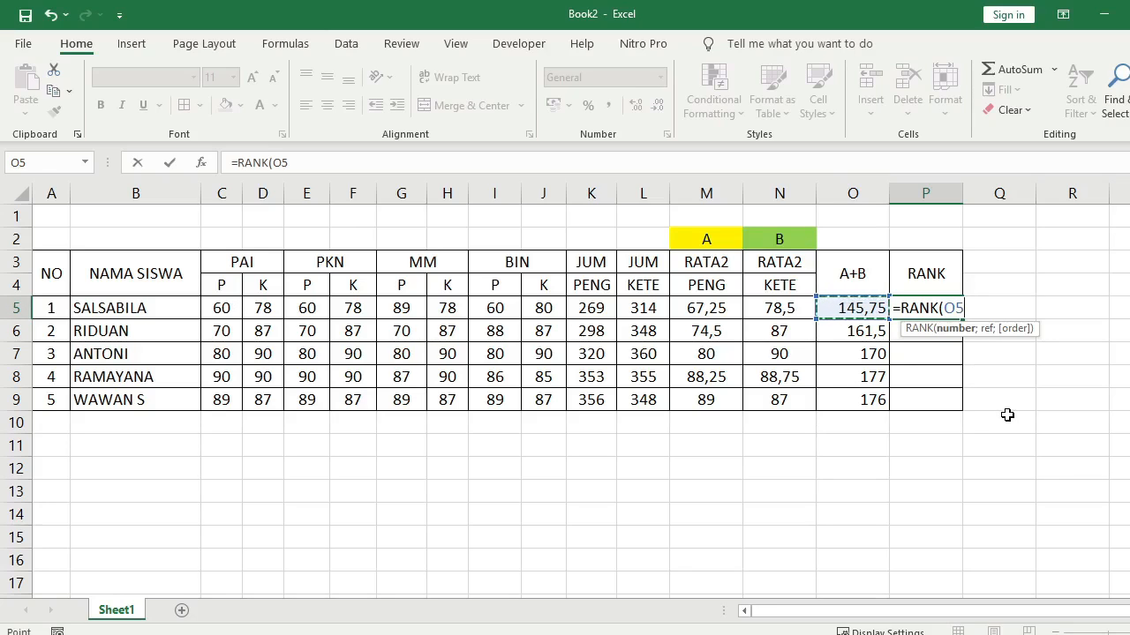
{"action": "type", "text": ";"}
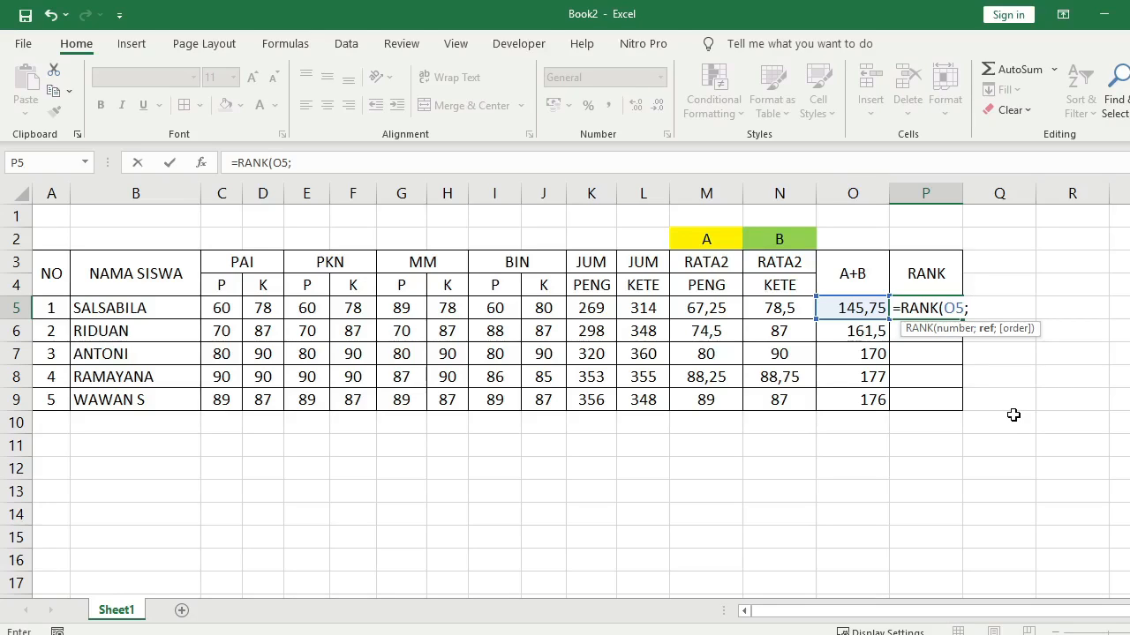
{"action": "type", "text": "$"}
{"action": "type", "text": "o"}
{"action": "key", "text": "BackSpace"}
{"action": "type", "text": "O$"}
{"action": "type", "text": "5:"}
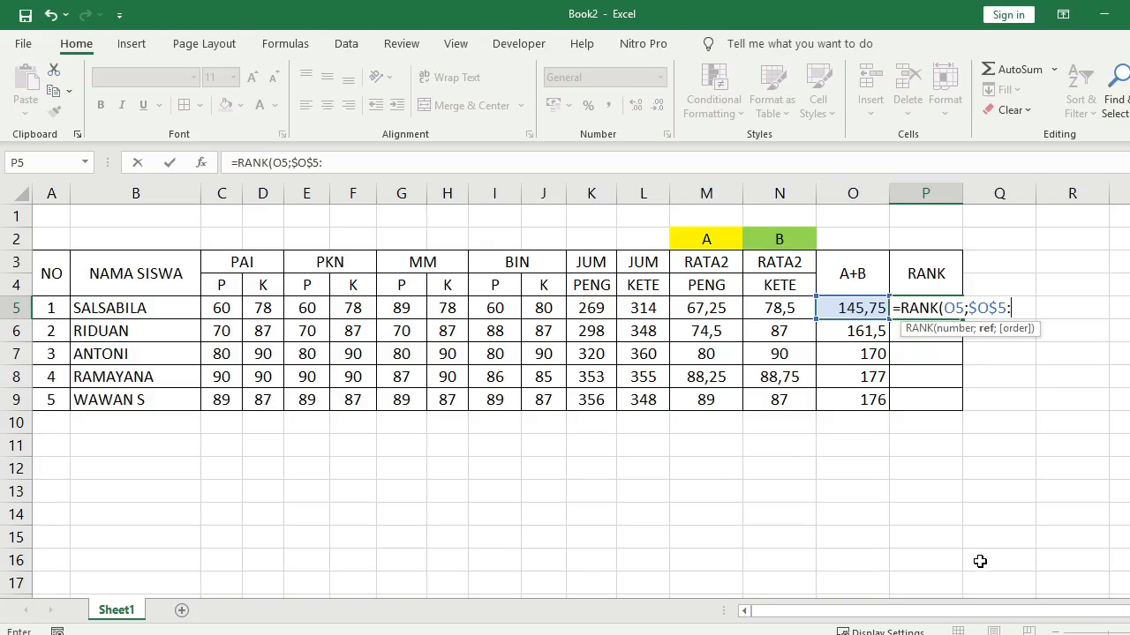
{"action": "type", "text": "$"}
{"action": "type", "text": "O$9"}
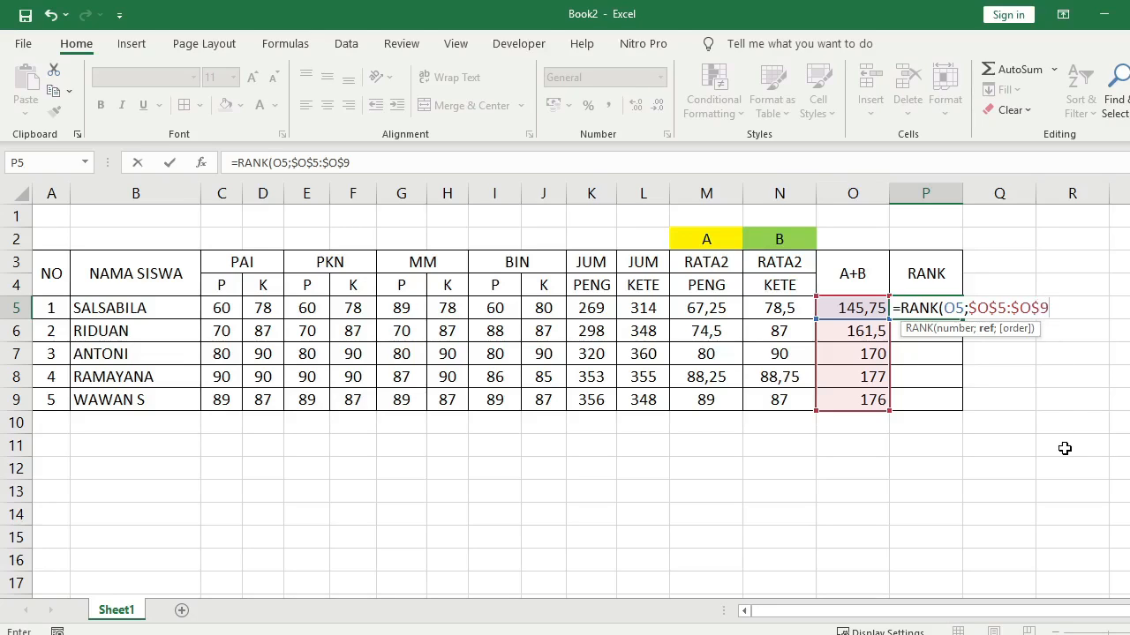
{"action": "type", "text": ";0"}
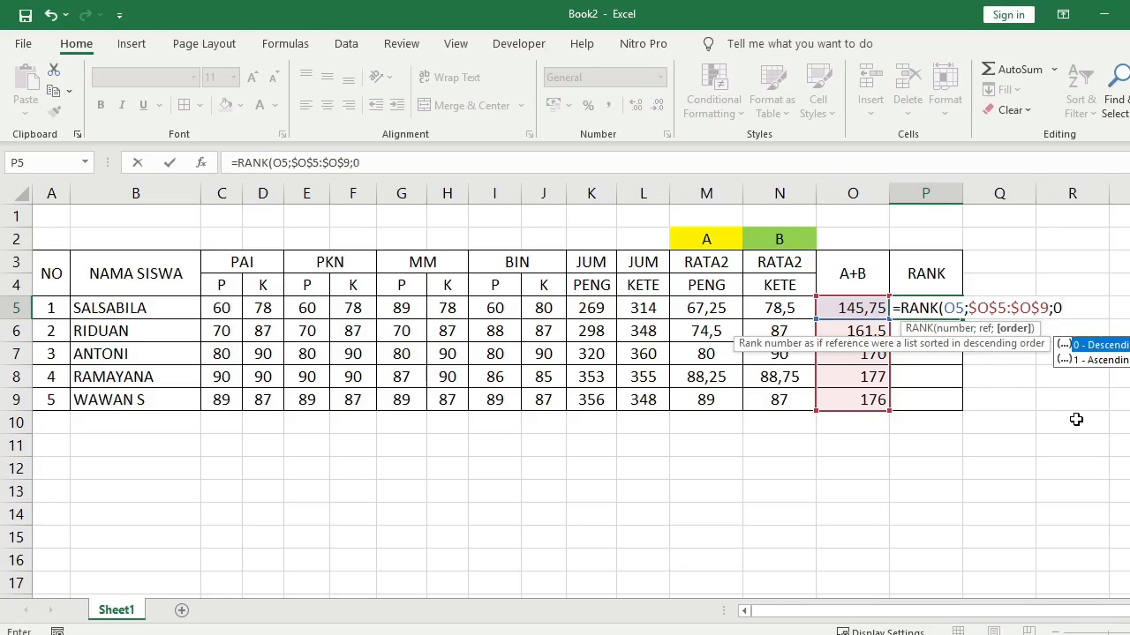
{"action": "type", "text": ")"}
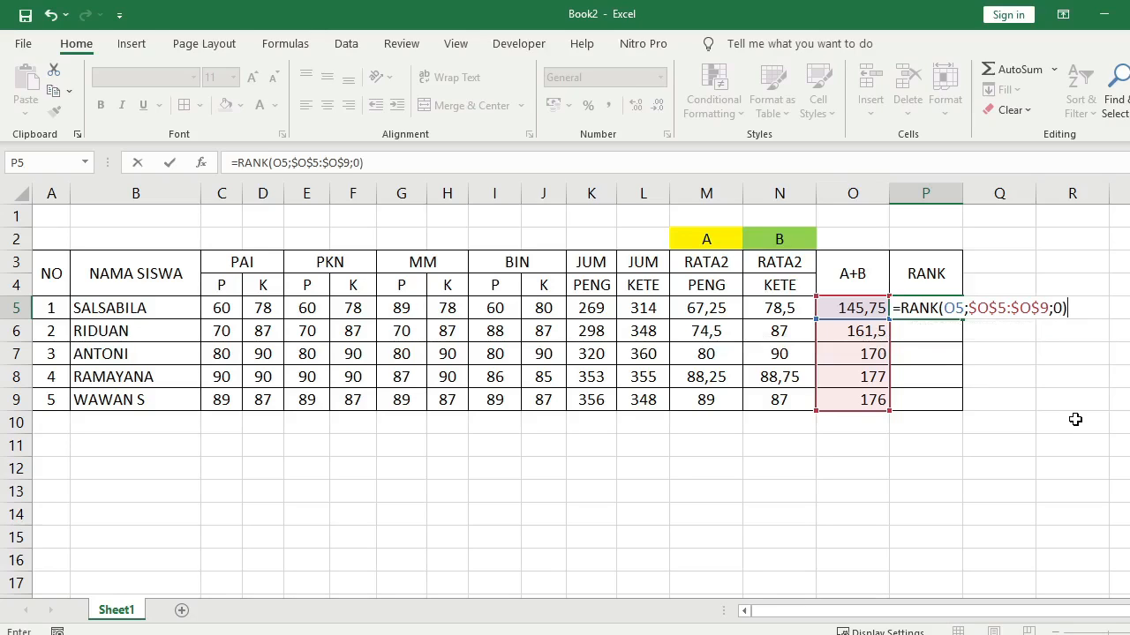
{"action": "key", "text": "Return"}
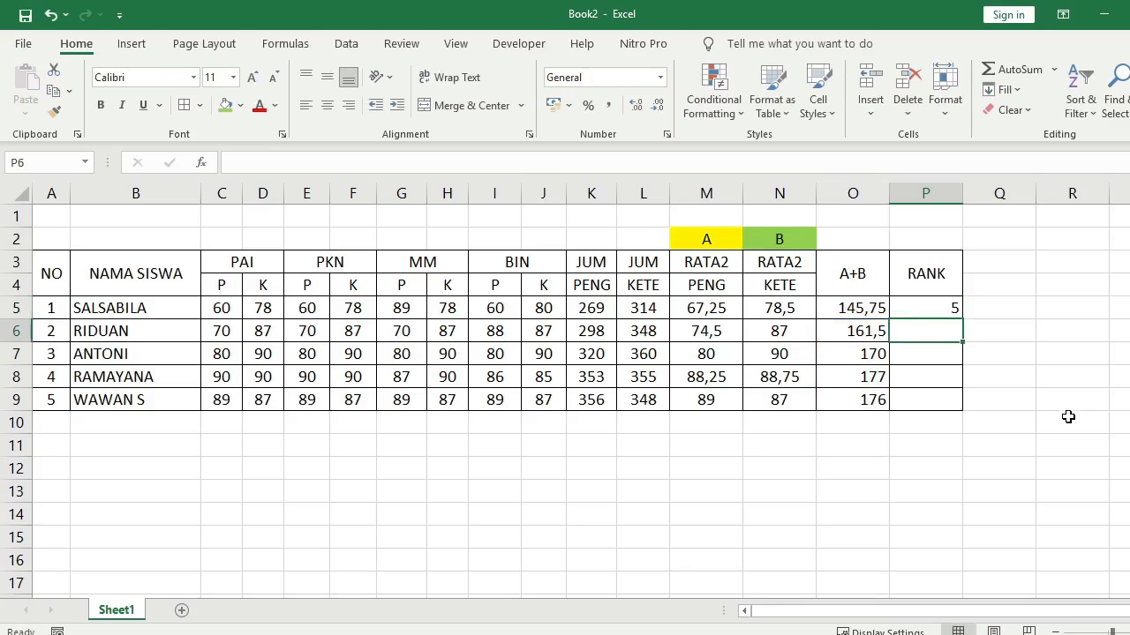
{"action": "left_click", "coordinate": [878, 314]}
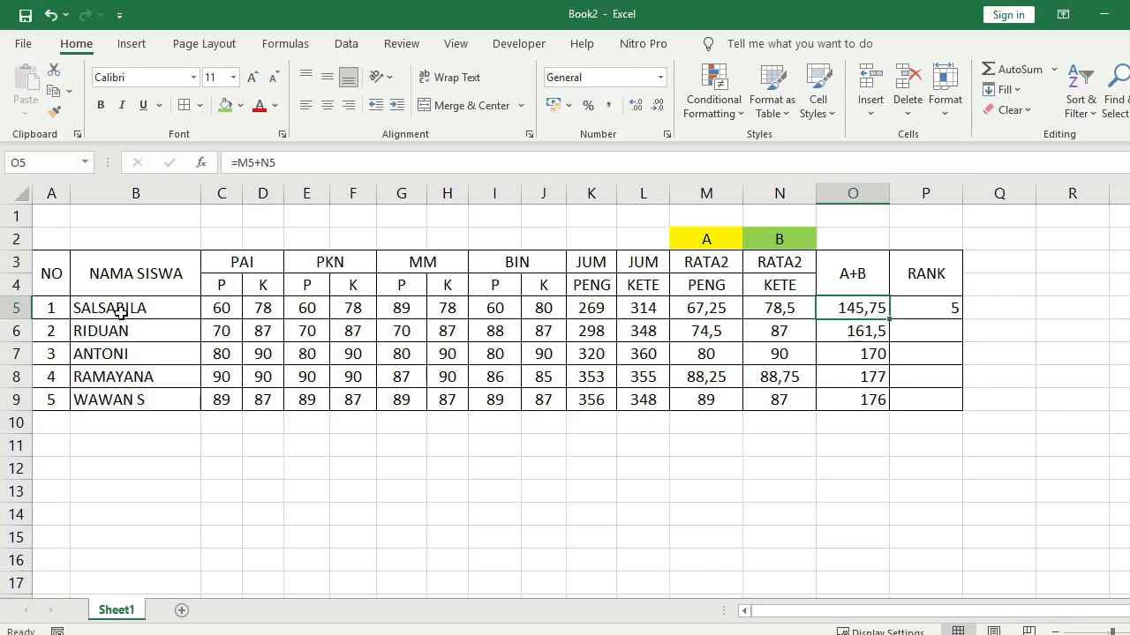
{"action": "left_click", "coordinate": [900, 308]}
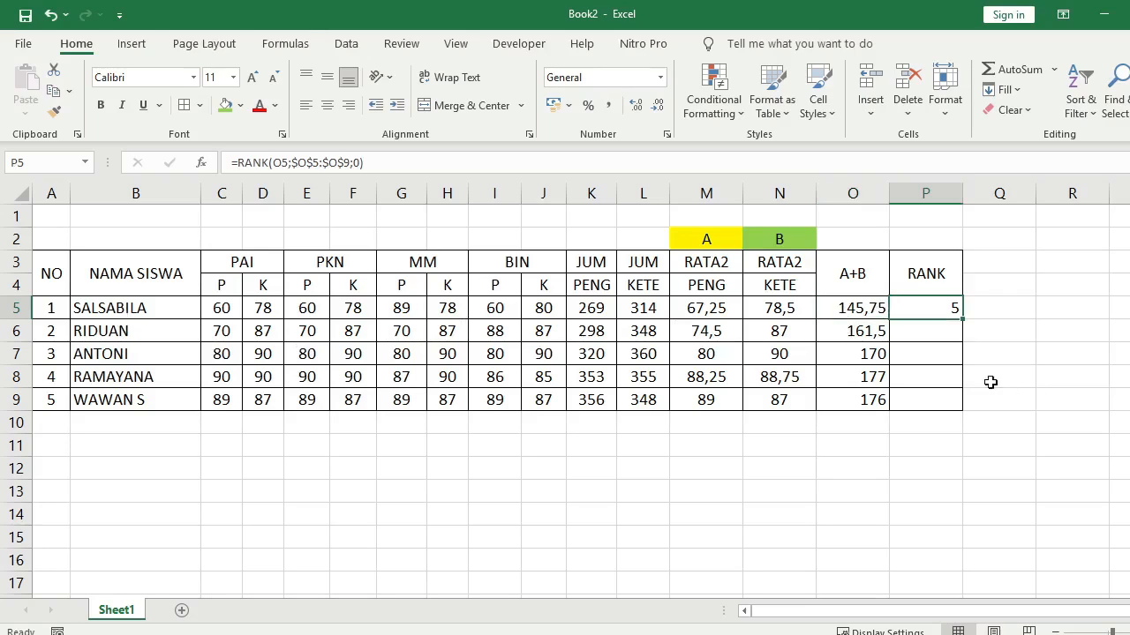
{"action": "left_click", "coordinate": [909, 332]}
{"action": "left_click", "coordinate": [912, 359]}
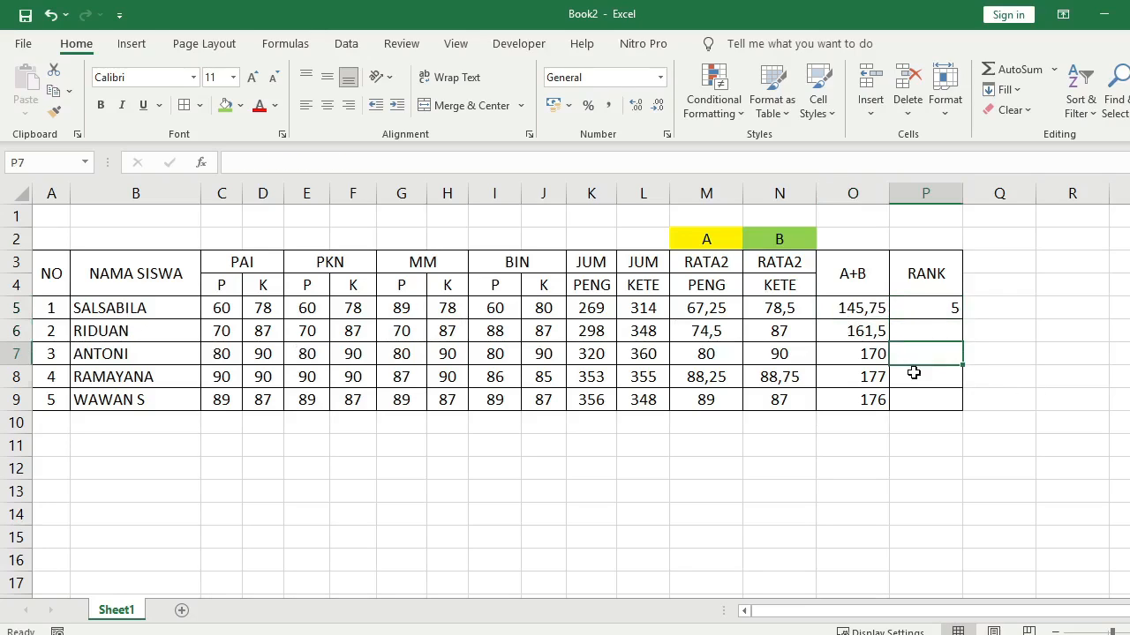
{"action": "left_click", "coordinate": [915, 380]}
{"action": "left_click", "coordinate": [916, 397]}
{"action": "left_click", "coordinate": [996, 372]}
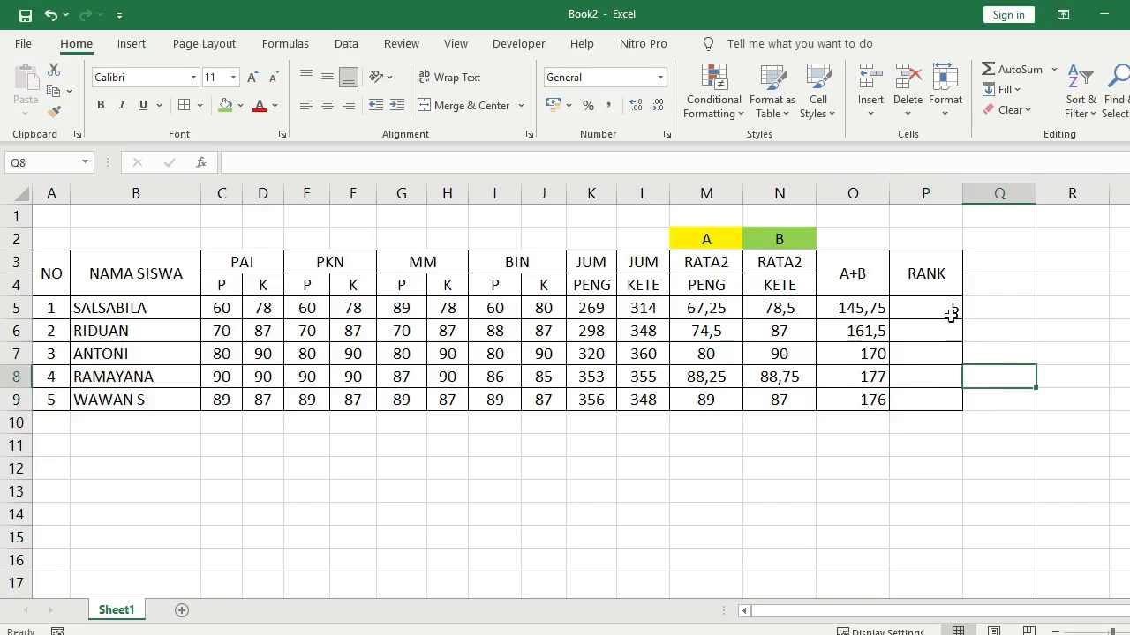
{"action": "left_click", "coordinate": [946, 309]}
{"action": "left_click", "coordinate": [1056, 426]}
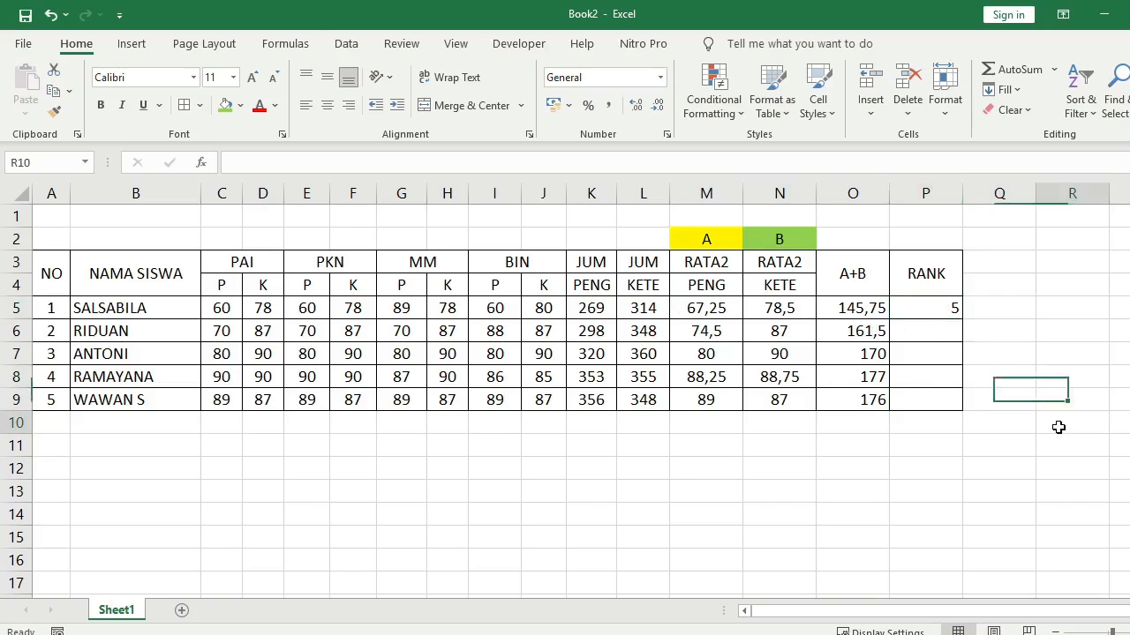
{"action": "left_click", "coordinate": [881, 466]}
Fill the rank formula from P5 down through P9 and center the ranks horizontally
{"action": "left_click", "coordinate": [933, 312]}
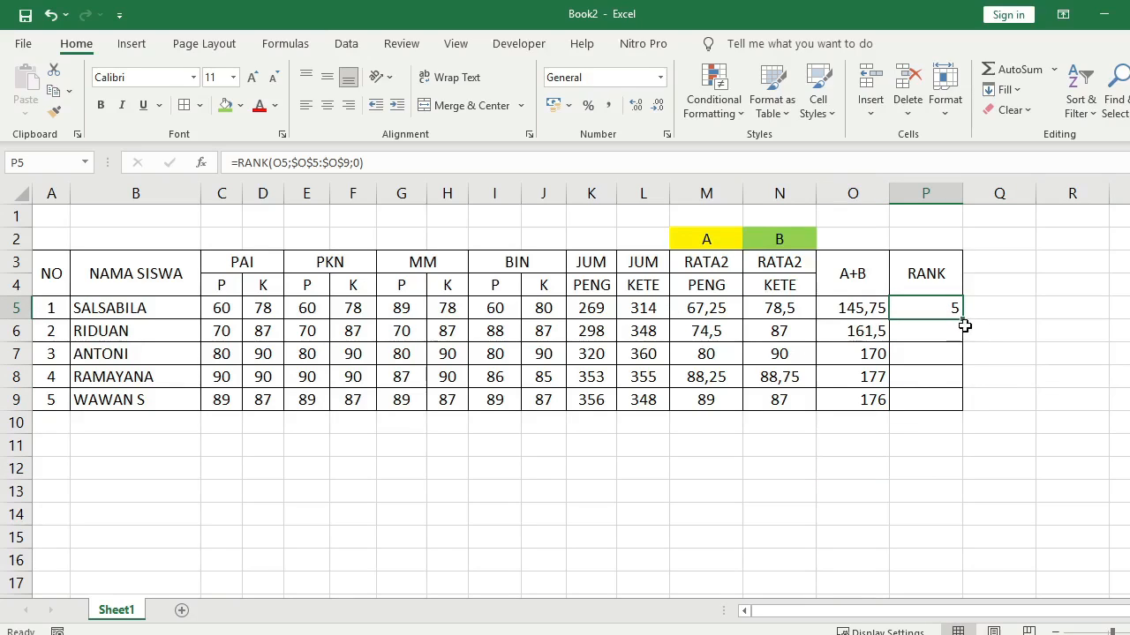
{"action": "left_click_drag", "start_coordinate": [962, 319], "coordinate": [960, 408]}
{"action": "left_click", "coordinate": [959, 491]}
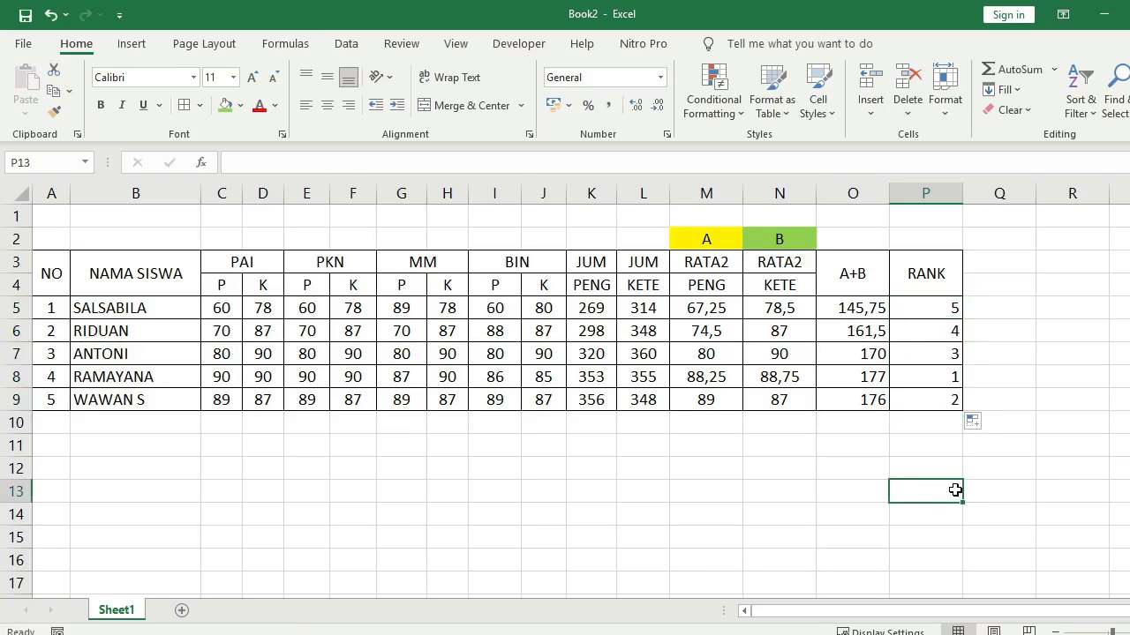
{"action": "left_click_drag", "start_coordinate": [933, 306], "coordinate": [930, 399]}
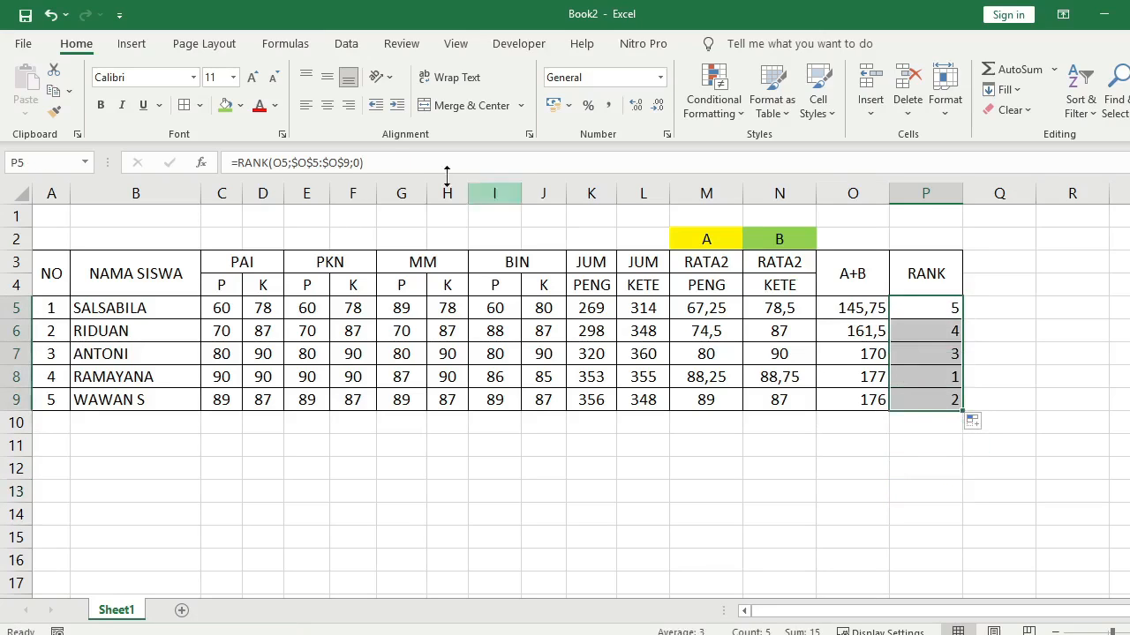
{"action": "left_click", "coordinate": [328, 105]}
{"action": "left_click", "coordinate": [985, 470]}
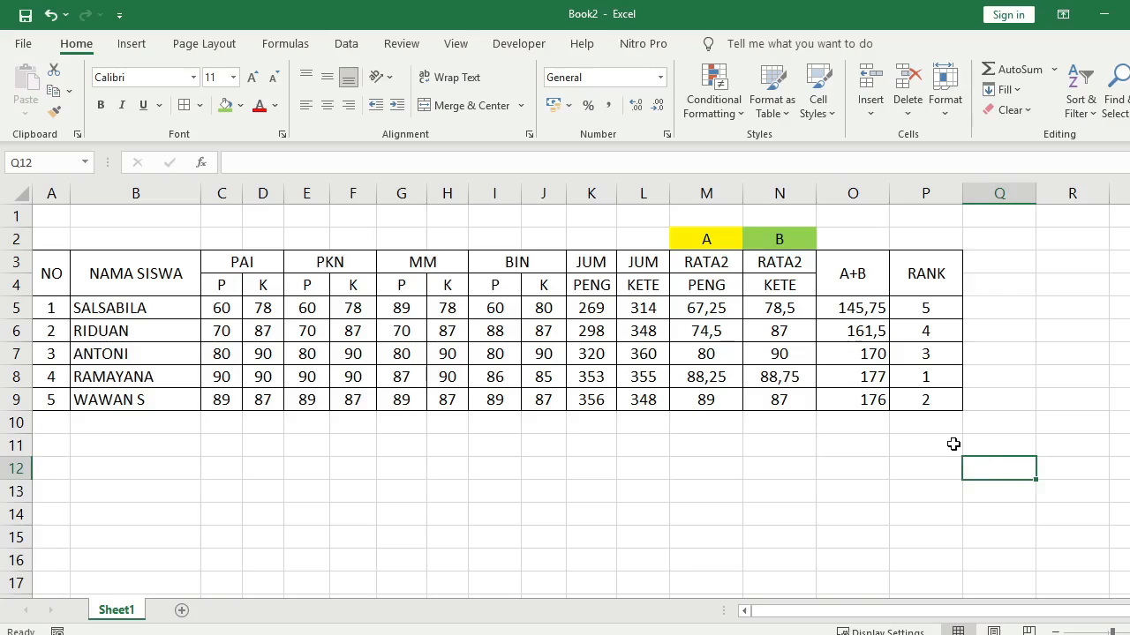
Examine each student's rank in P5:P9, comparing the top-ranked student's rank with the scores in that row
{"action": "left_click", "coordinate": [933, 379]}
{"action": "left_click_drag", "start_coordinate": [890, 381], "coordinate": [66, 377]}
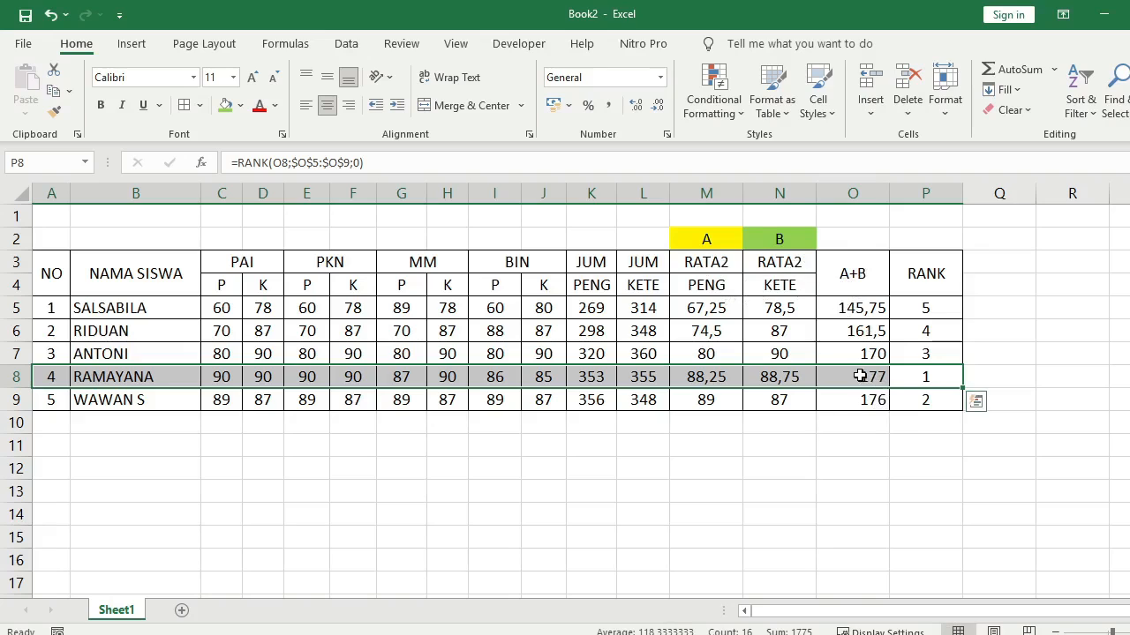
{"action": "left_click", "coordinate": [1041, 398]}
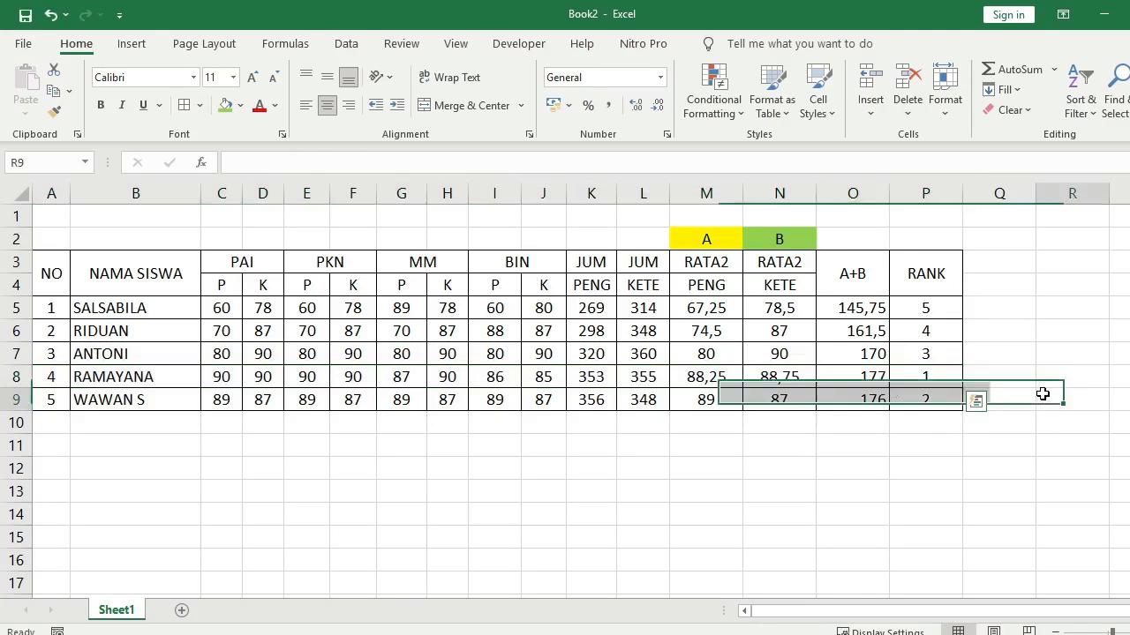
{"action": "left_click", "coordinate": [946, 381]}
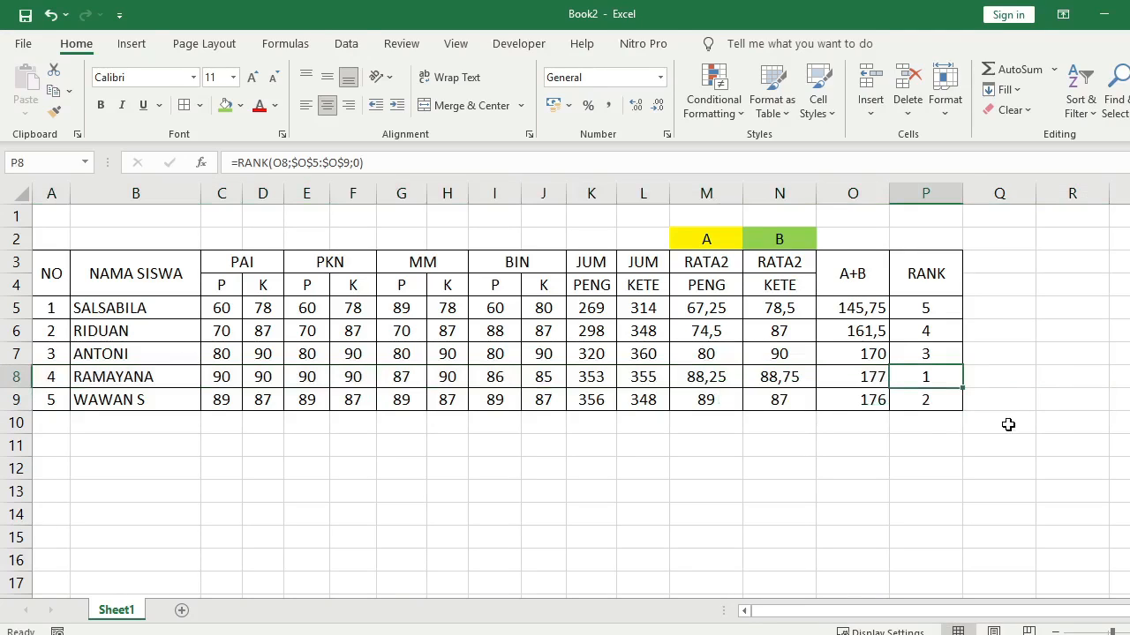
{"action": "left_click", "coordinate": [934, 398]}
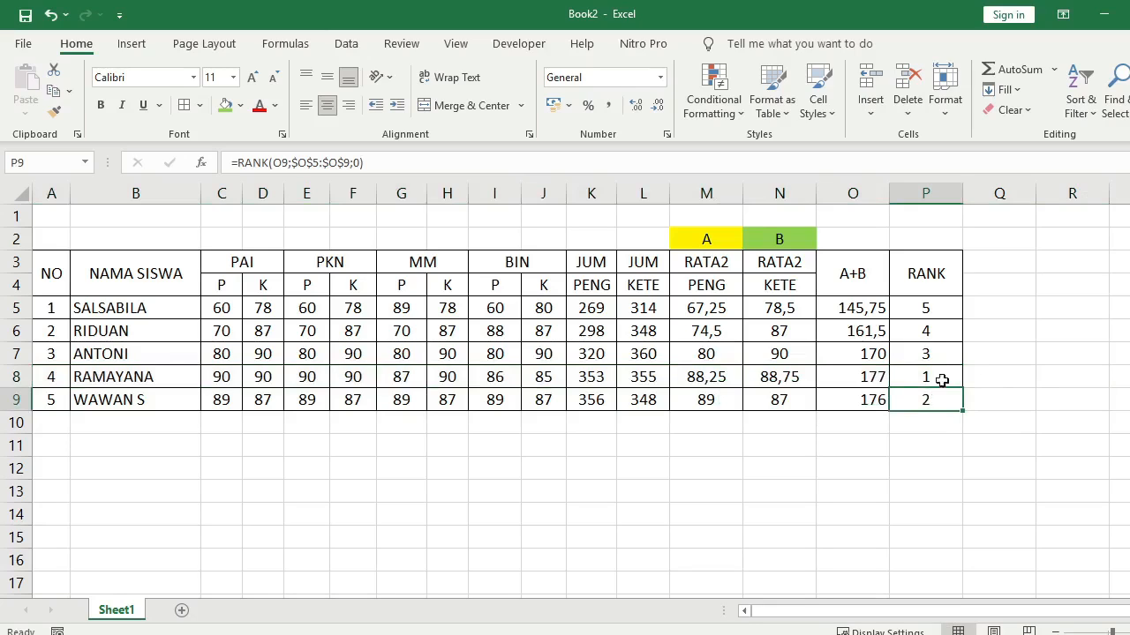
{"action": "left_click", "coordinate": [938, 352]}
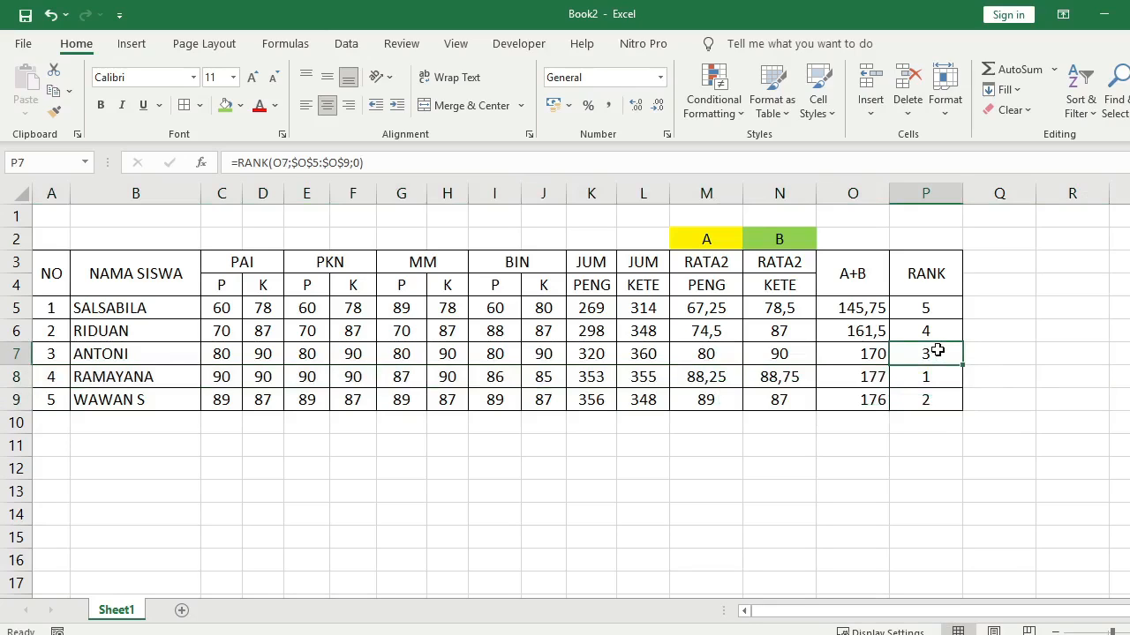
{"action": "left_click", "coordinate": [937, 329]}
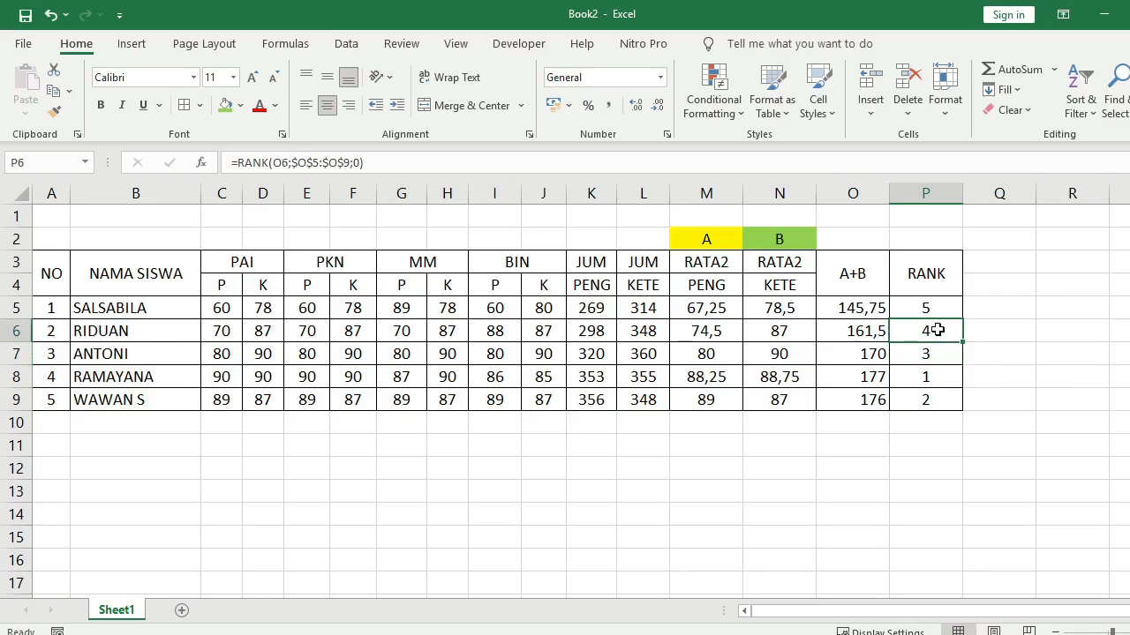
{"action": "left_click", "coordinate": [936, 308]}
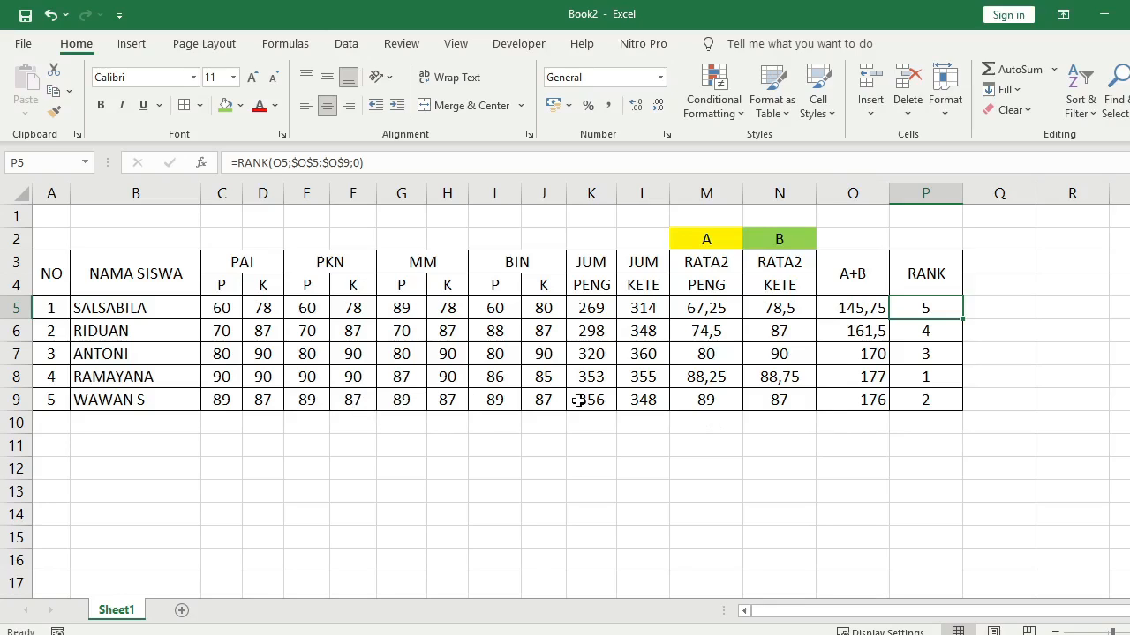
Test the ranking by setting the third student's BIN K score in J7 to 10 and check the rank in P7
{"action": "left_click", "coordinate": [550, 355]}
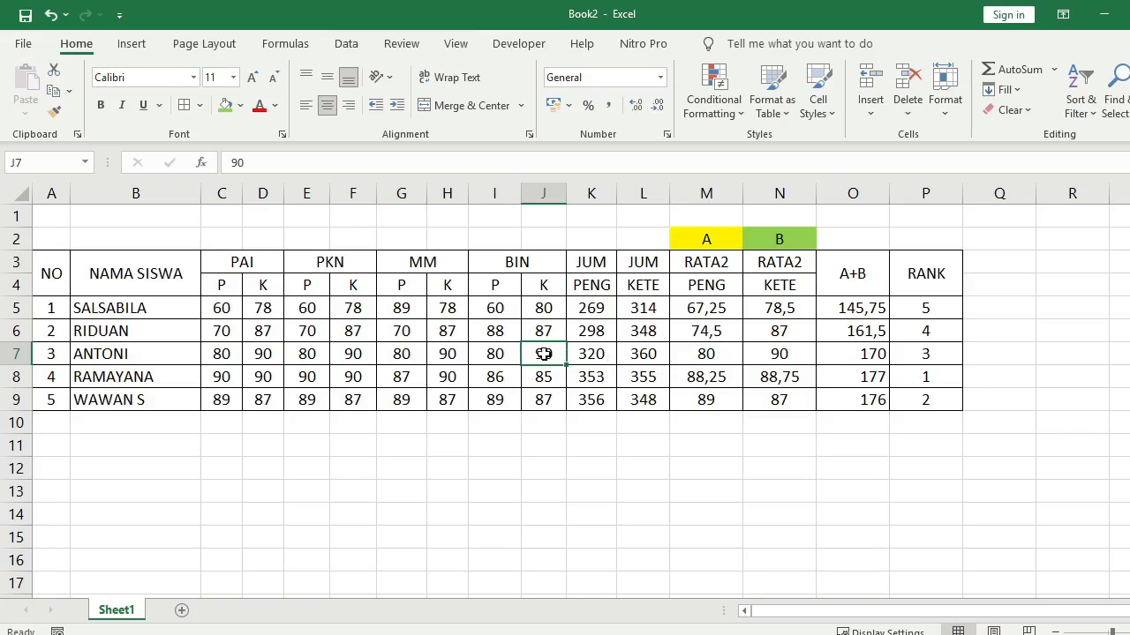
{"action": "type", "text": "10"}
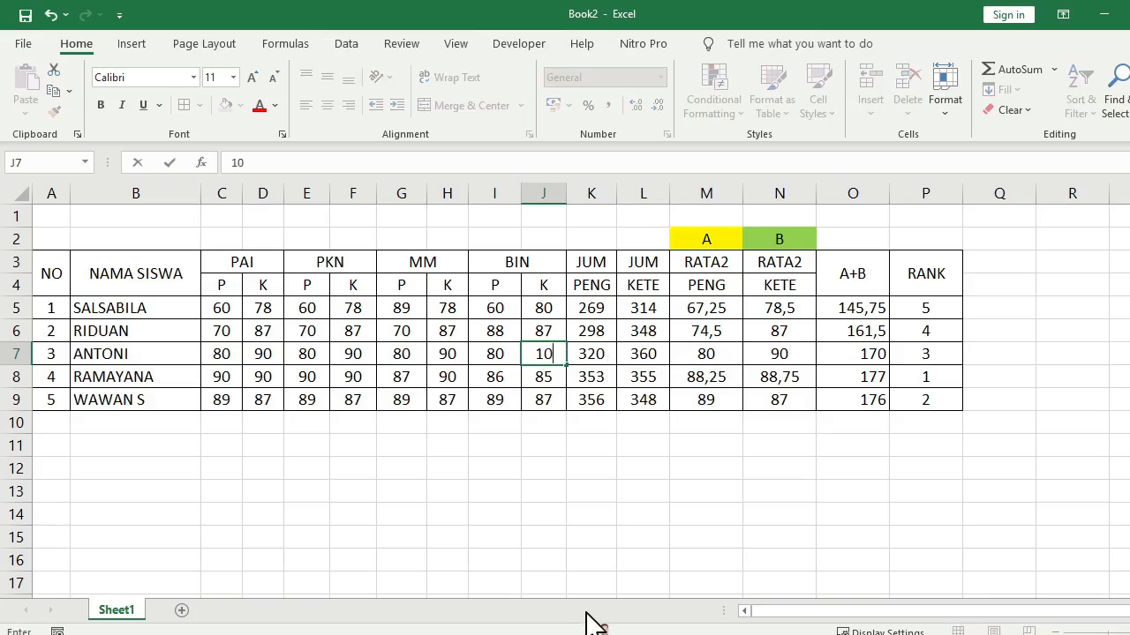
{"action": "key", "text": "Return"}
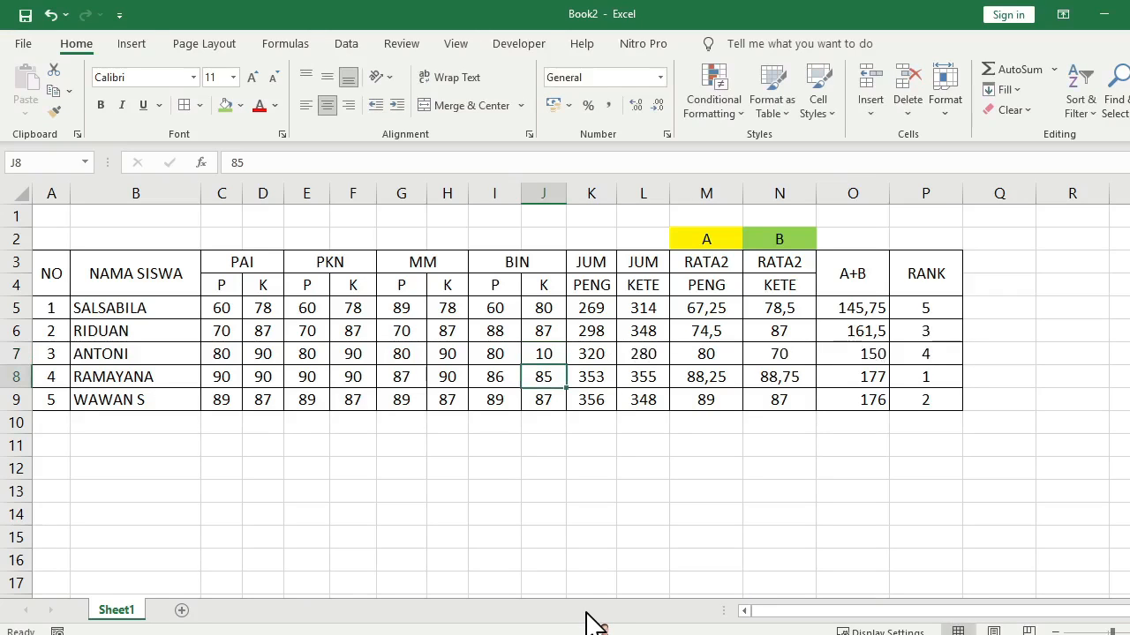
{"action": "left_click", "coordinate": [941, 353]}
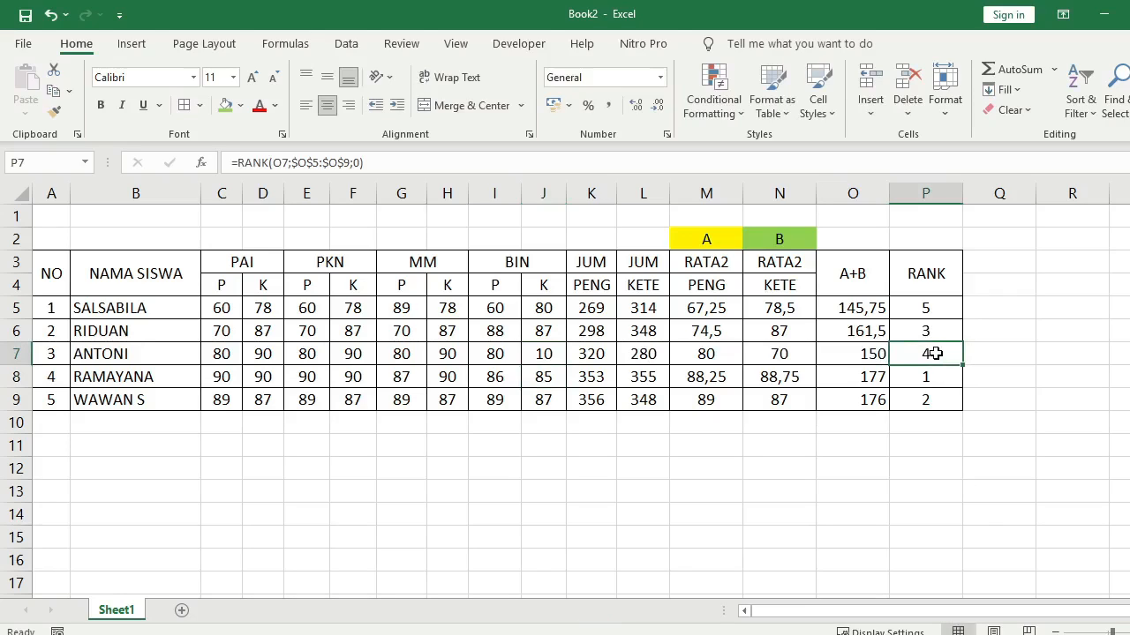
Set the third student's BIN K score in J7 to 80
{"action": "left_click", "coordinate": [550, 355]}
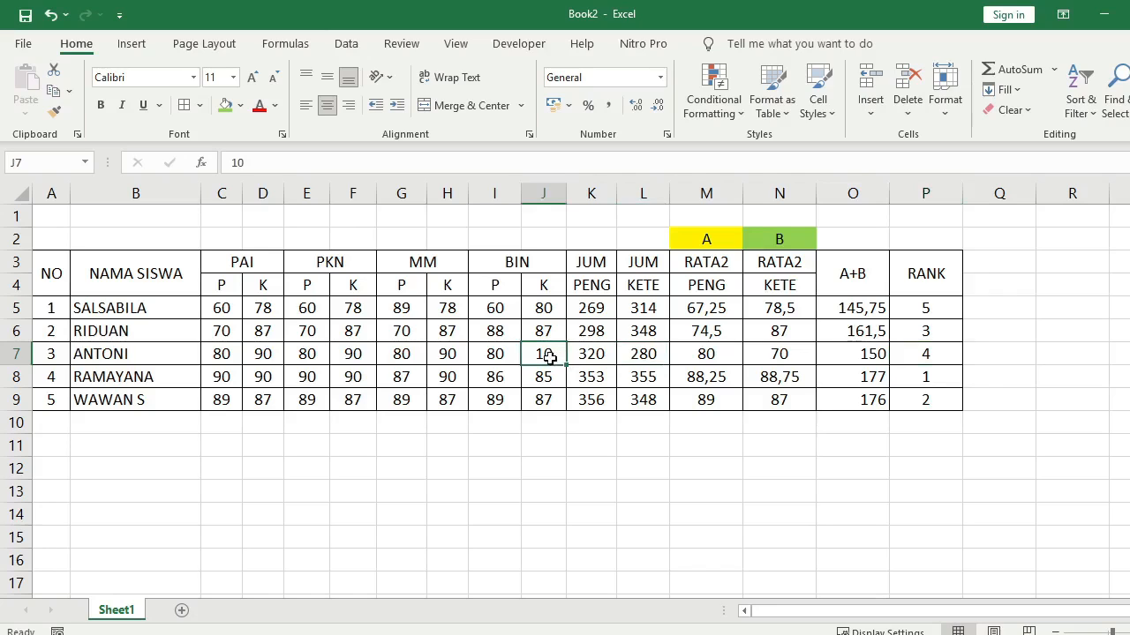
{"action": "type", "text": "8"}
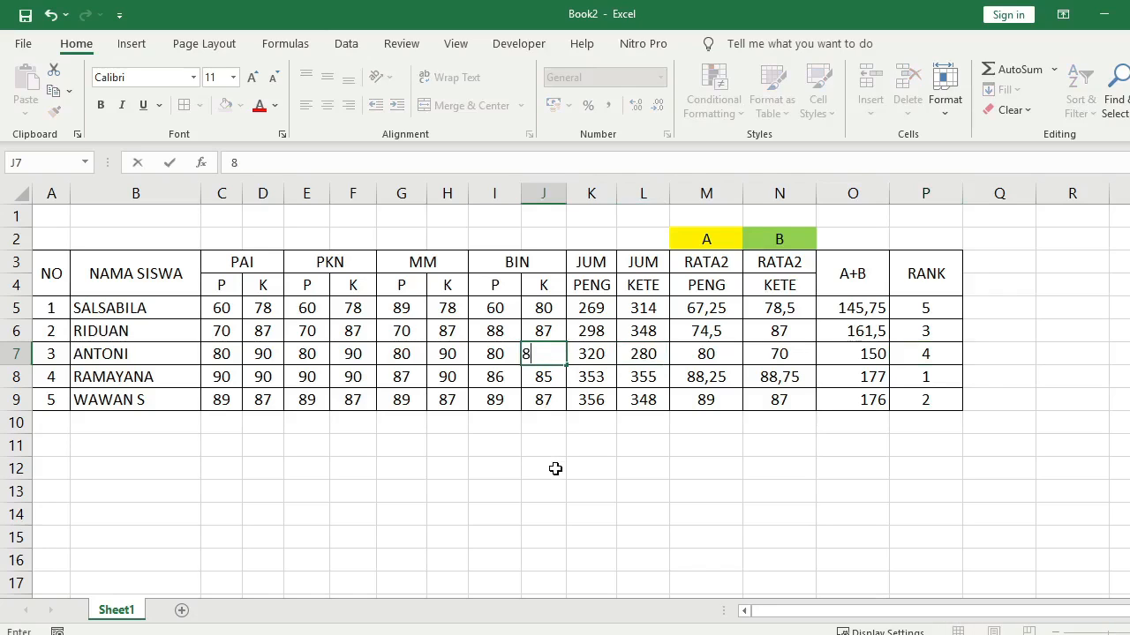
{"action": "type", "text": "0"}
{"action": "key", "text": "Return"}
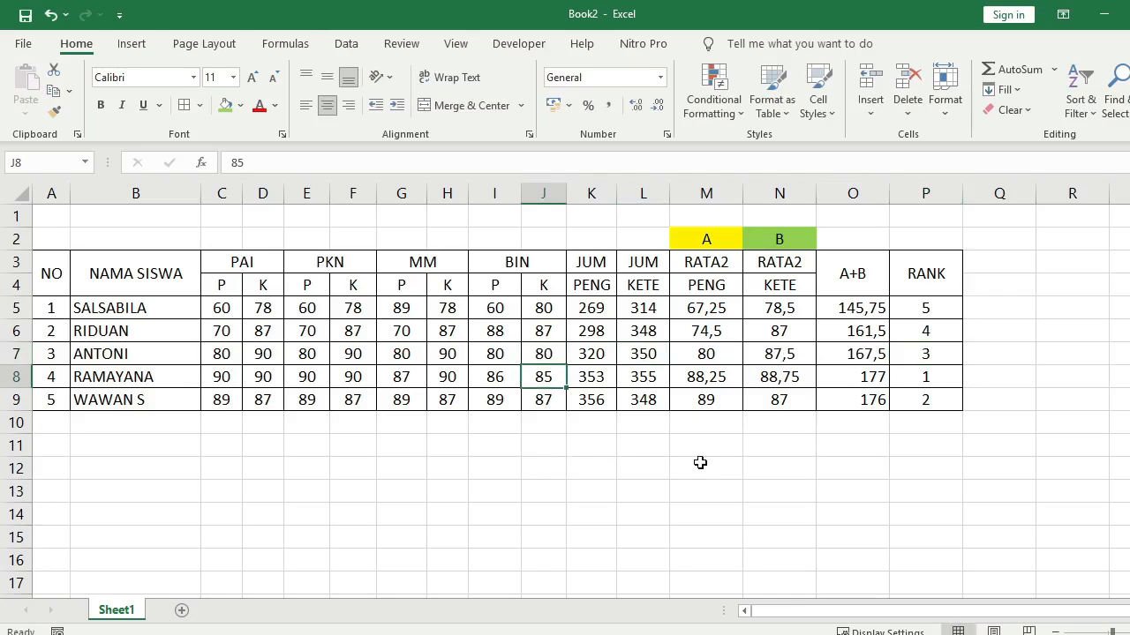
{"action": "left_click", "coordinate": [599, 470]}
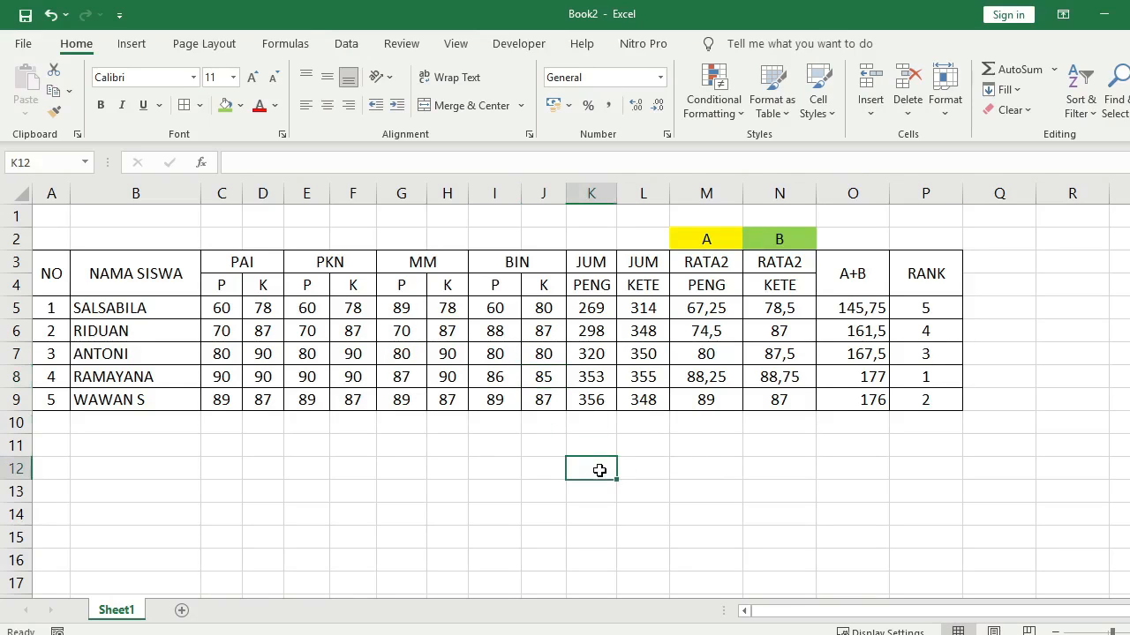
Review the finished table, comparing the entered scores in C5:J9 with the formula-based totals, averages and A+B sums in K5:O9
{"action": "left_click", "coordinate": [358, 469]}
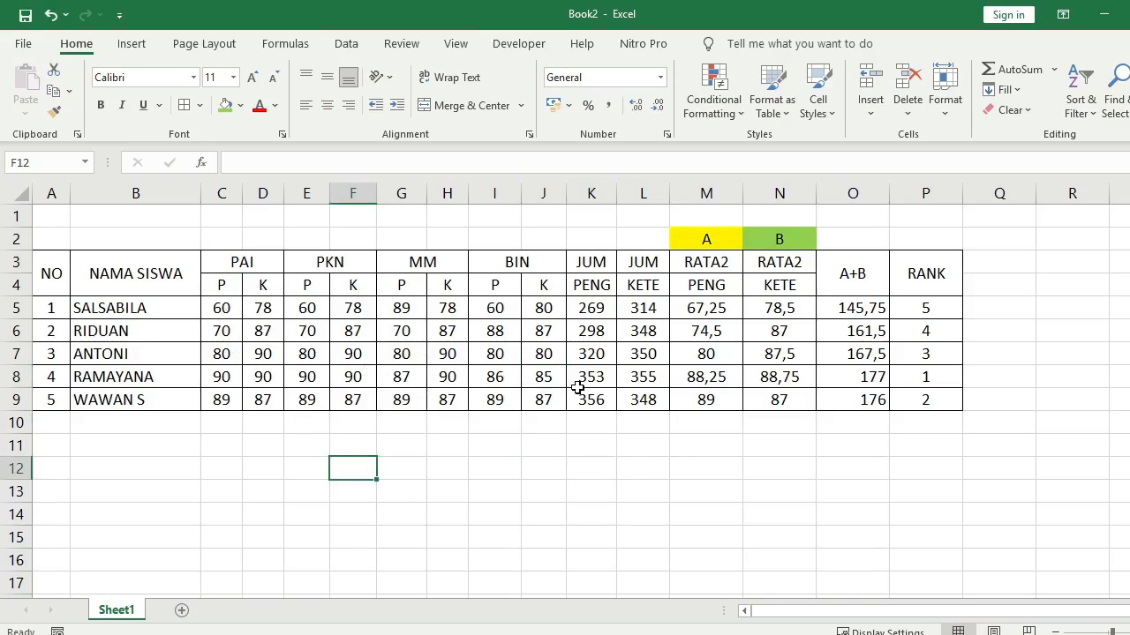
{"action": "left_click", "coordinate": [228, 312]}
{"action": "left_click", "coordinate": [264, 310]}
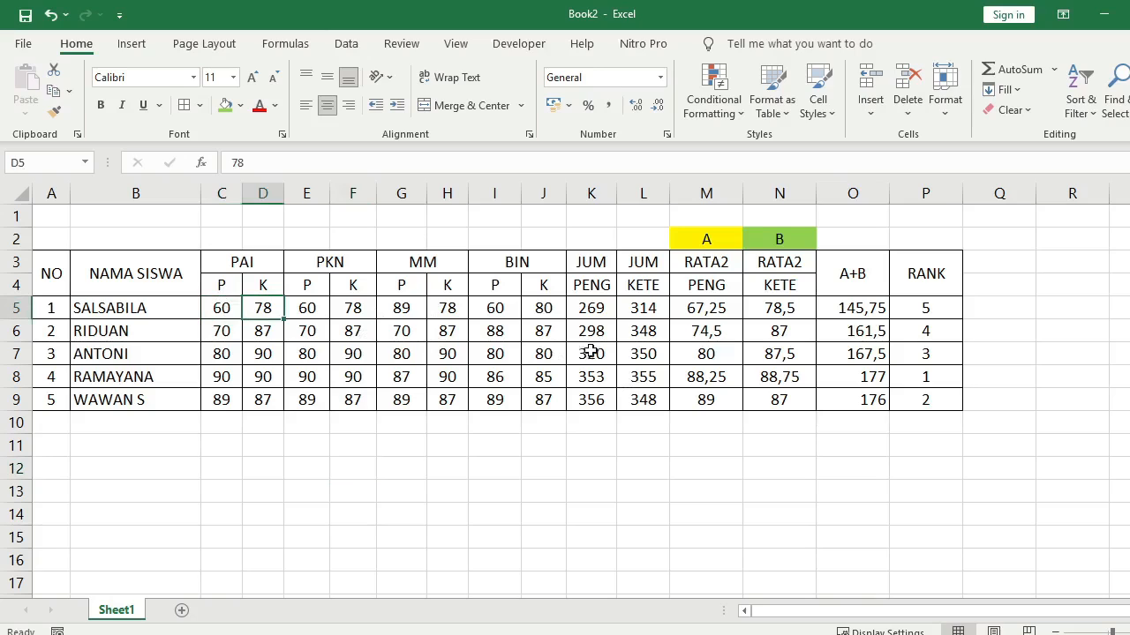
{"action": "left_click", "coordinate": [711, 311]}
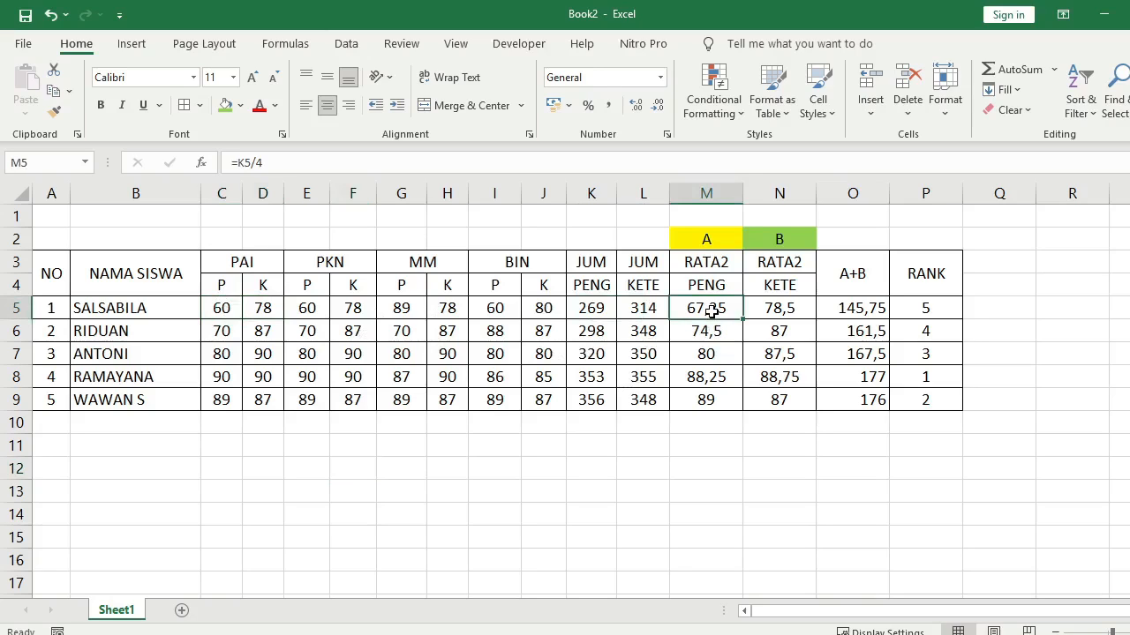
{"action": "left_click", "coordinate": [607, 309]}
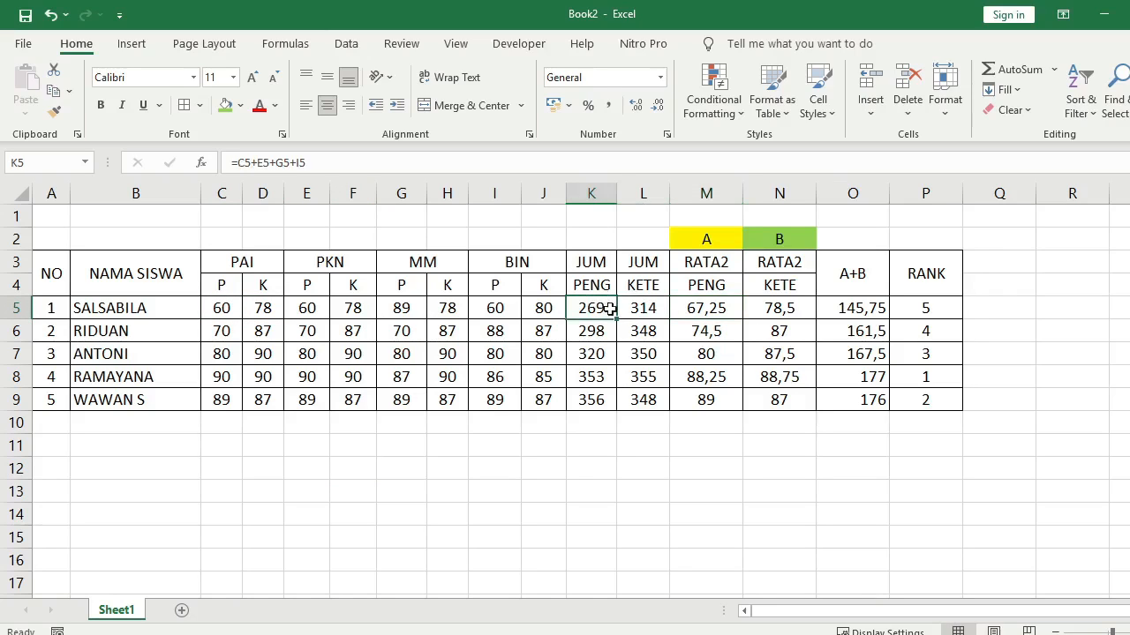
{"action": "left_click_drag", "start_coordinate": [595, 303], "coordinate": [864, 403]}
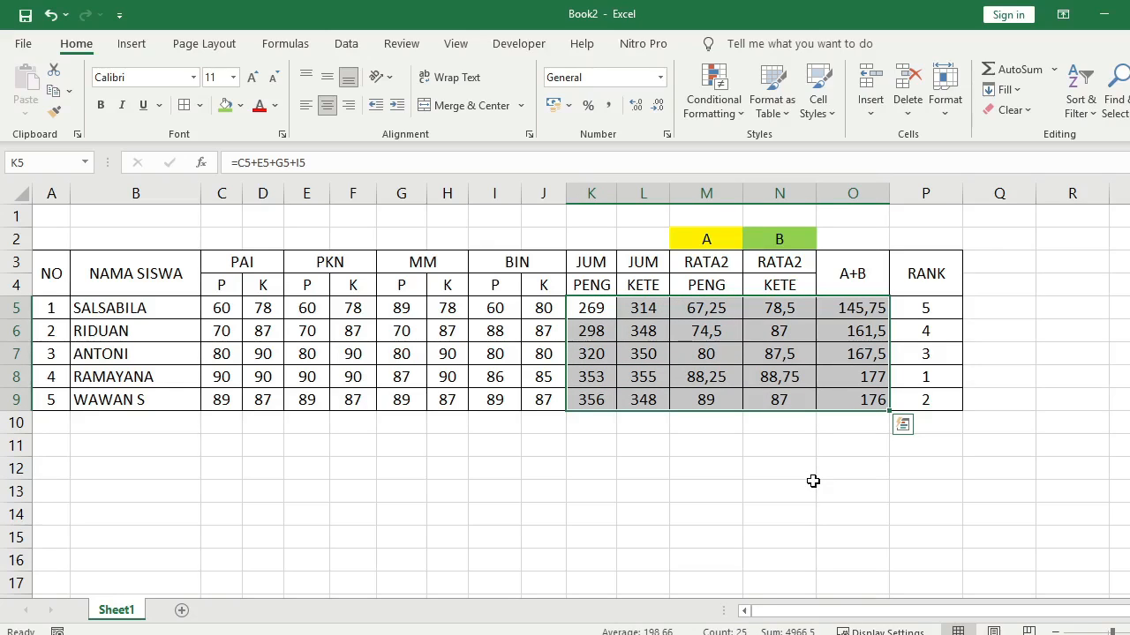
{"action": "left_click", "coordinate": [715, 464]}
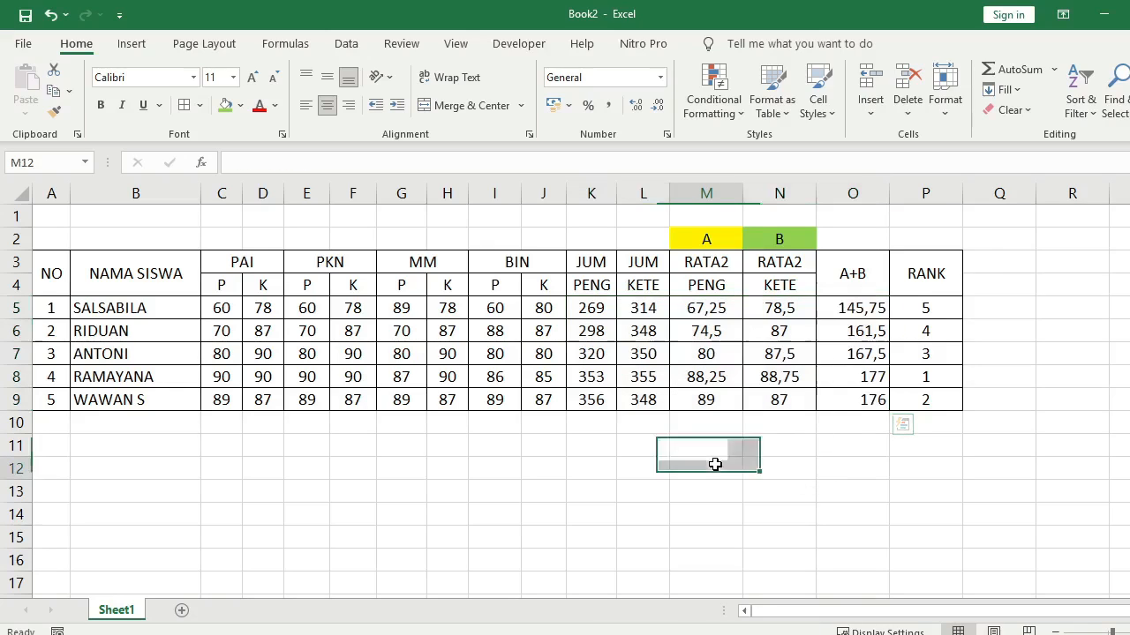
{"action": "left_click_drag", "start_coordinate": [219, 307], "coordinate": [540, 399]}
{"action": "left_click", "coordinate": [634, 492]}
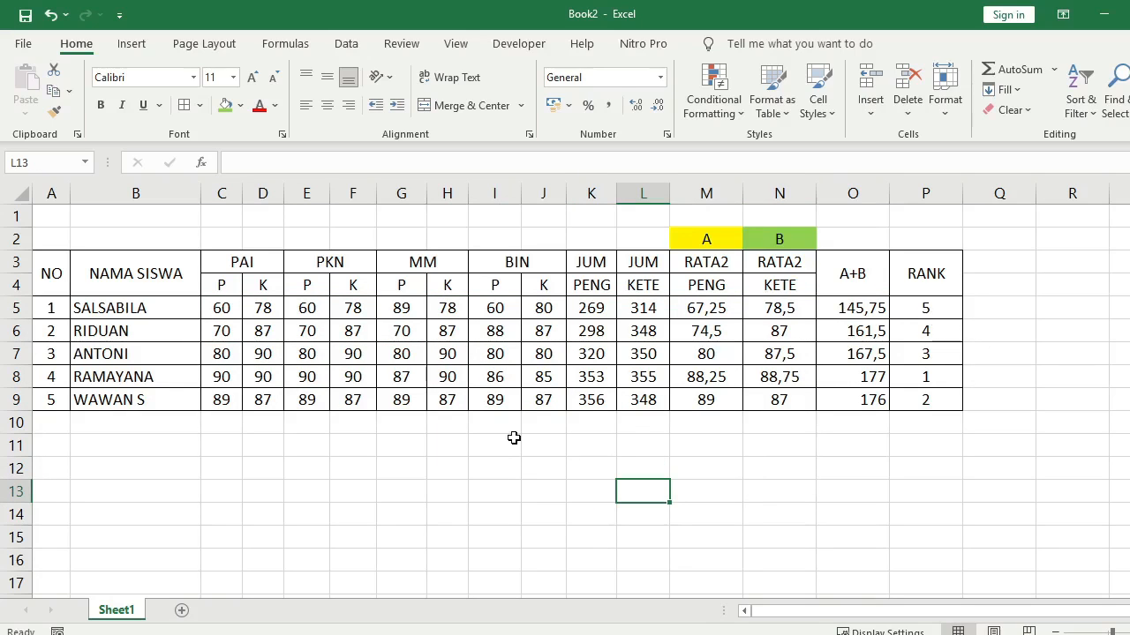
{"action": "left_click", "coordinate": [512, 440]}
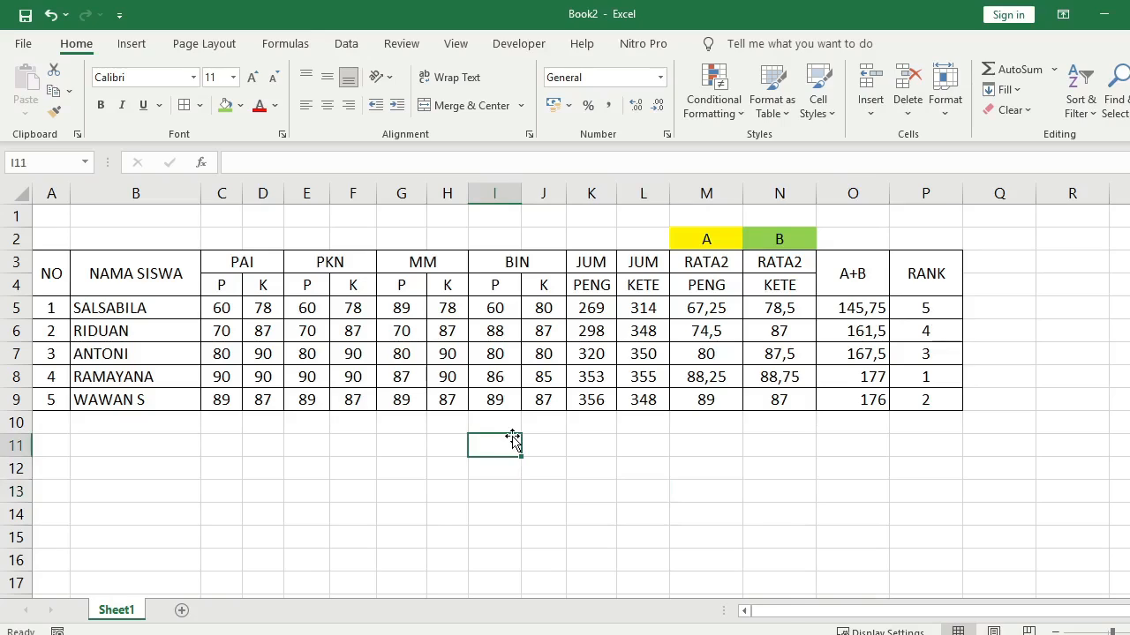